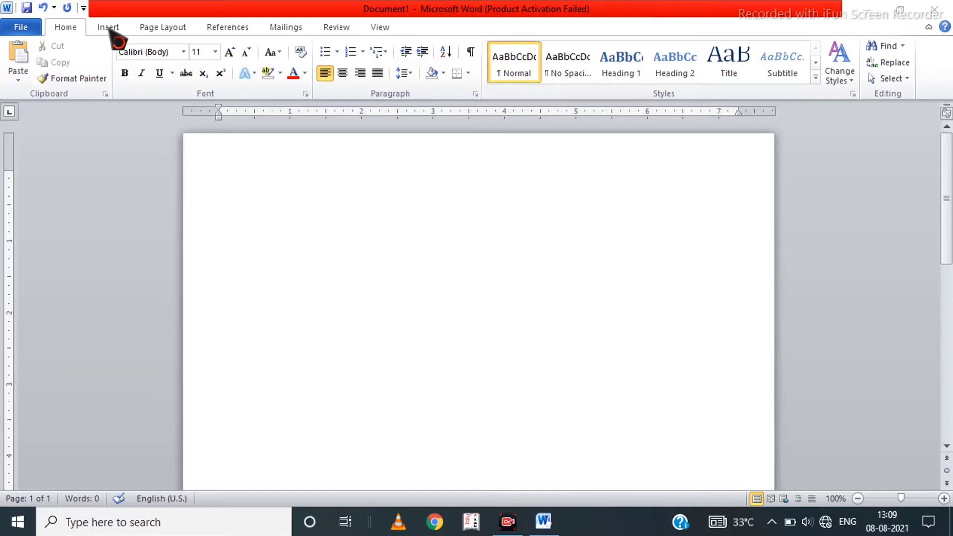
# Step: Apply the Narrow half-inch margin preset and A4 paper size from Page Layout
pyautogui.click(159, 28)
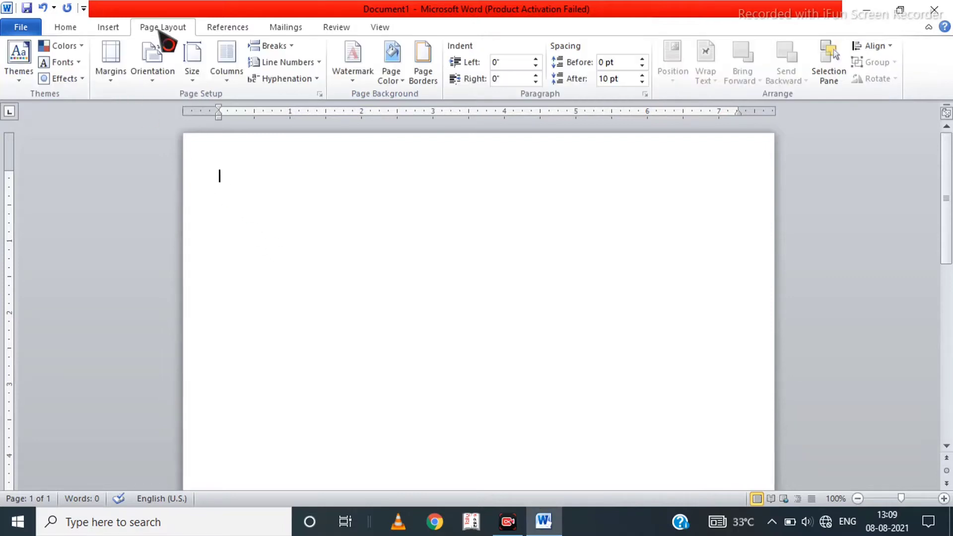
pyautogui.click(109, 65)
pyautogui.click(146, 191)
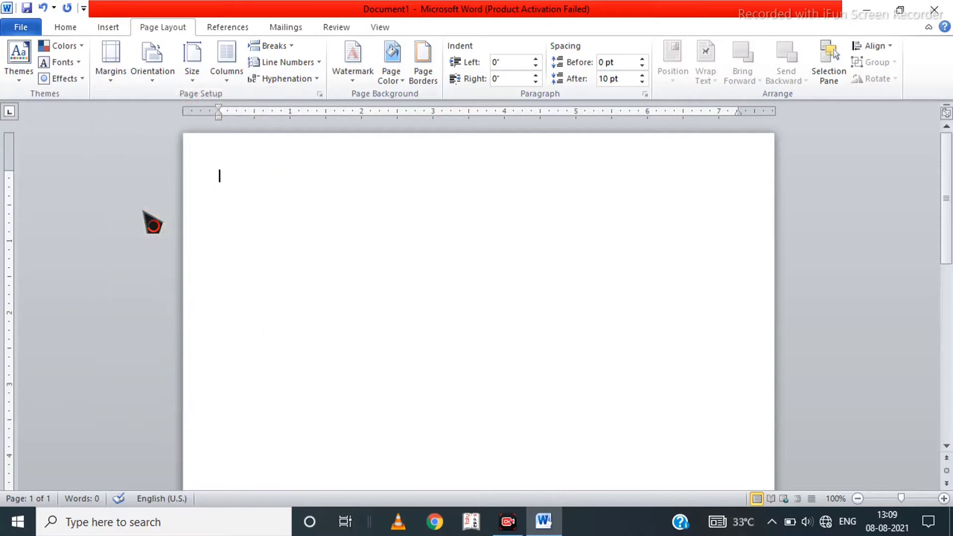
pyautogui.click(199, 79)
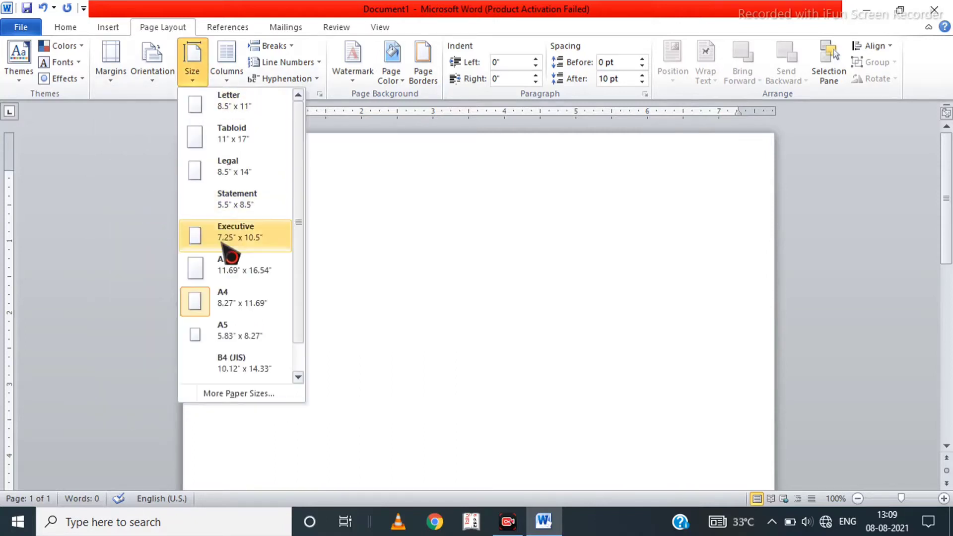
pyautogui.click(231, 305)
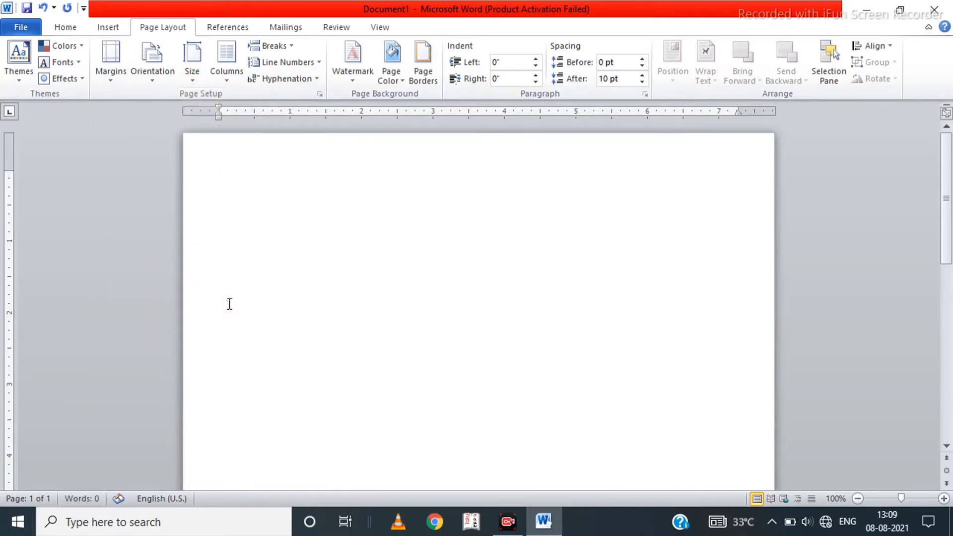
# Step: Choose a red, 1½ pt, double-line box border in Page Borders
pyautogui.click(432, 72)
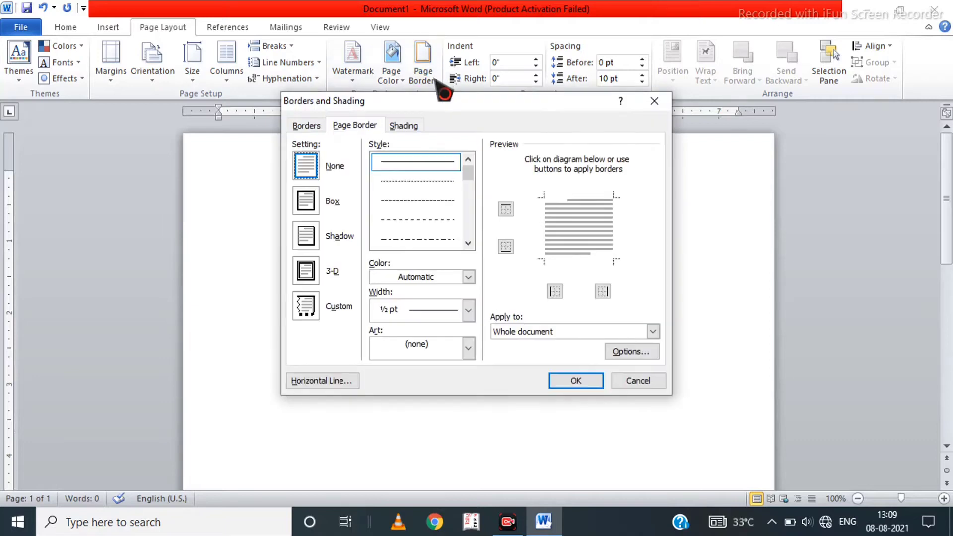
pyautogui.click(467, 243)
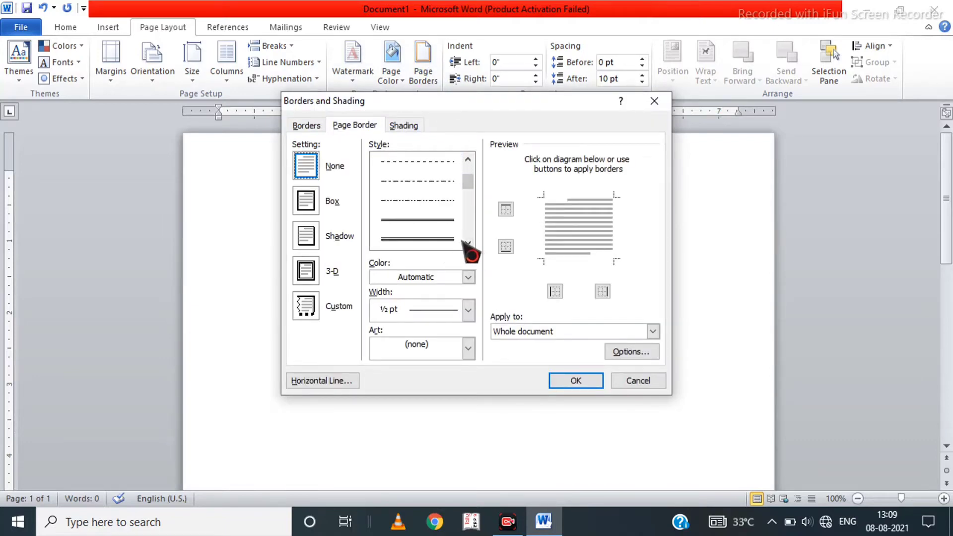
pyautogui.click(467, 243)
pyautogui.click(467, 243)
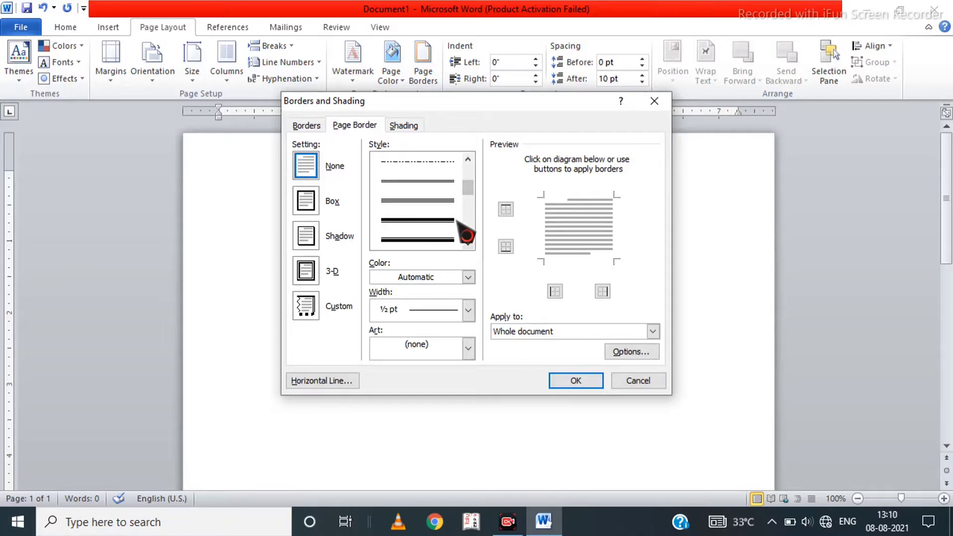
pyautogui.click(454, 220)
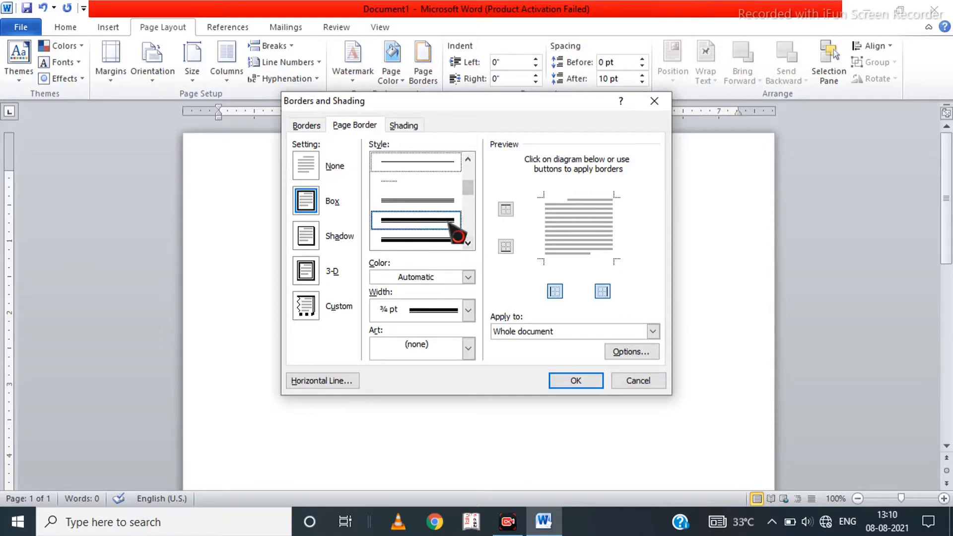
pyautogui.click(468, 277)
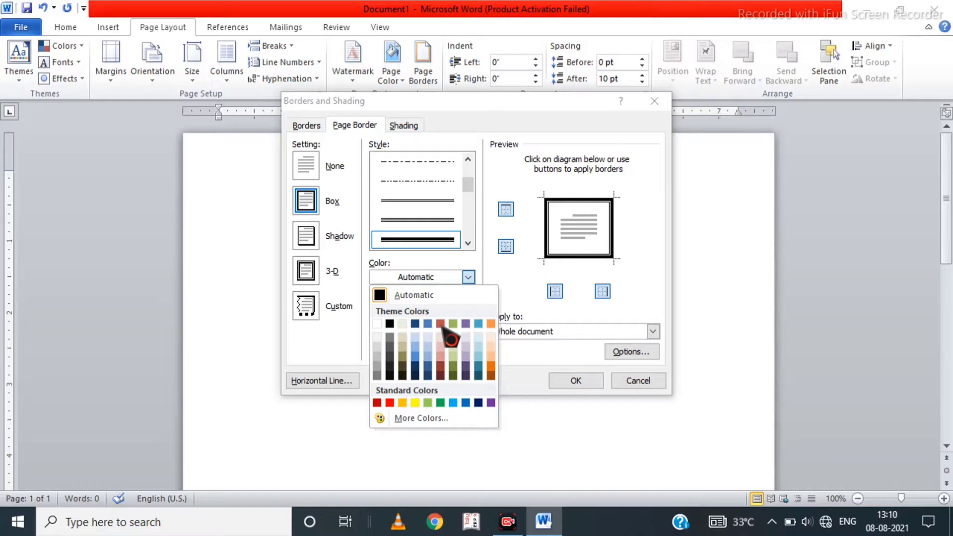
pyautogui.click(390, 402)
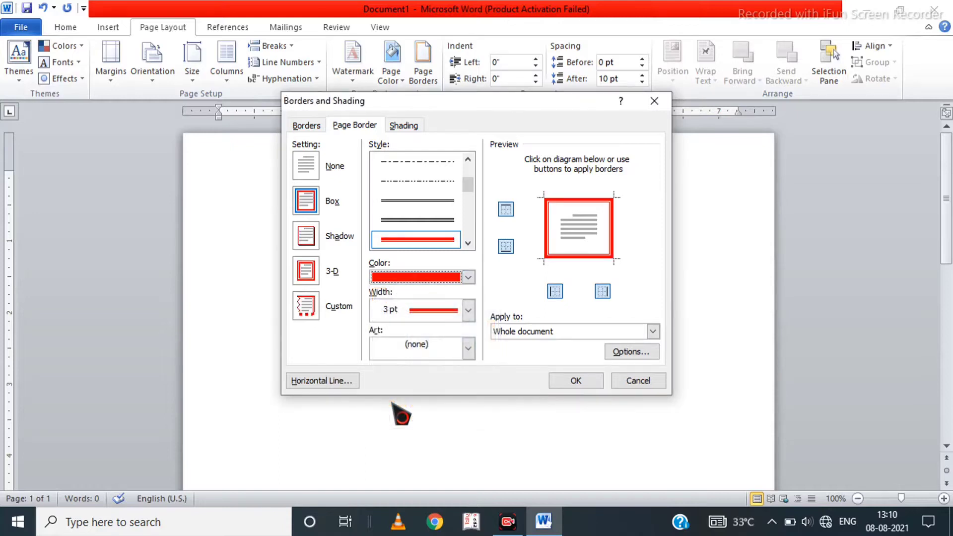
pyautogui.click(467, 310)
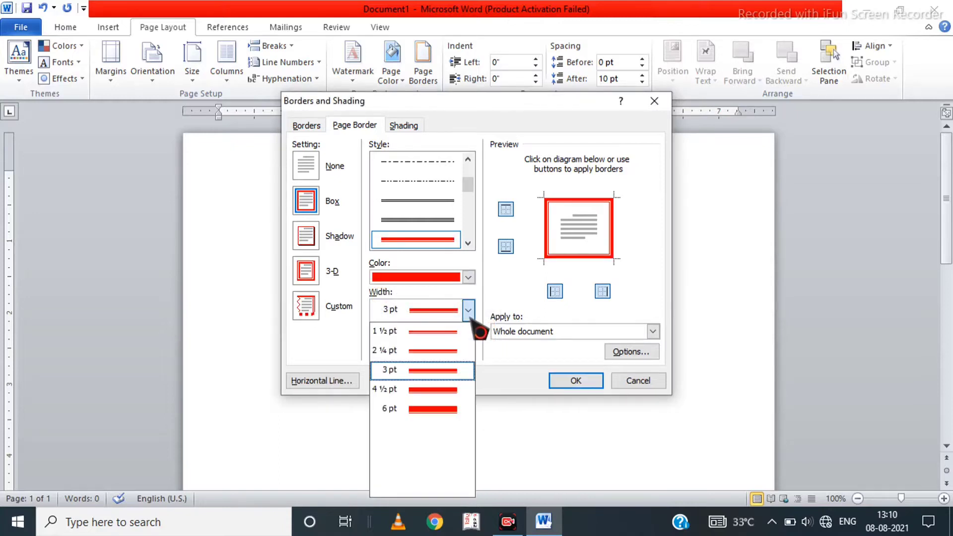
pyautogui.click(432, 330)
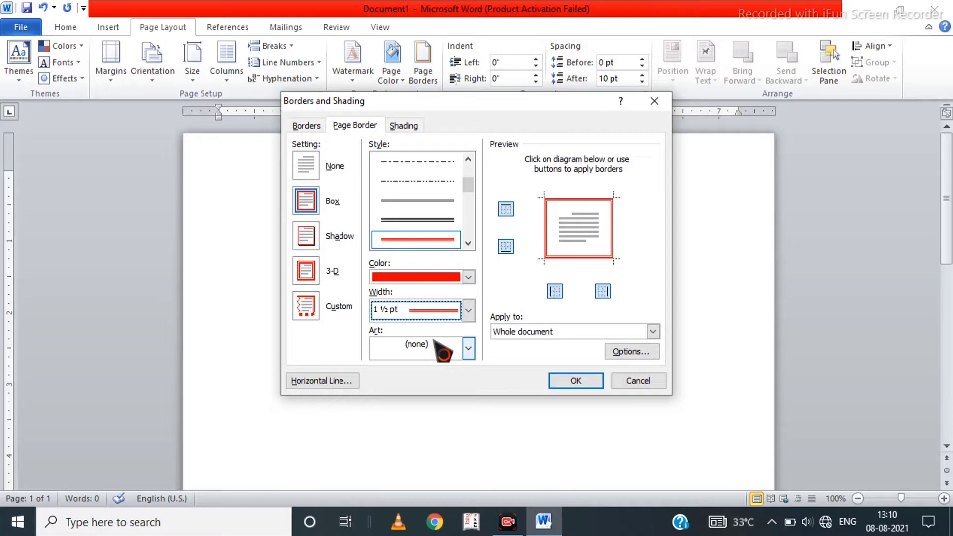
# Step: Set the border margins to 10 pt from each page edge and apply the border
pyautogui.click(629, 354)
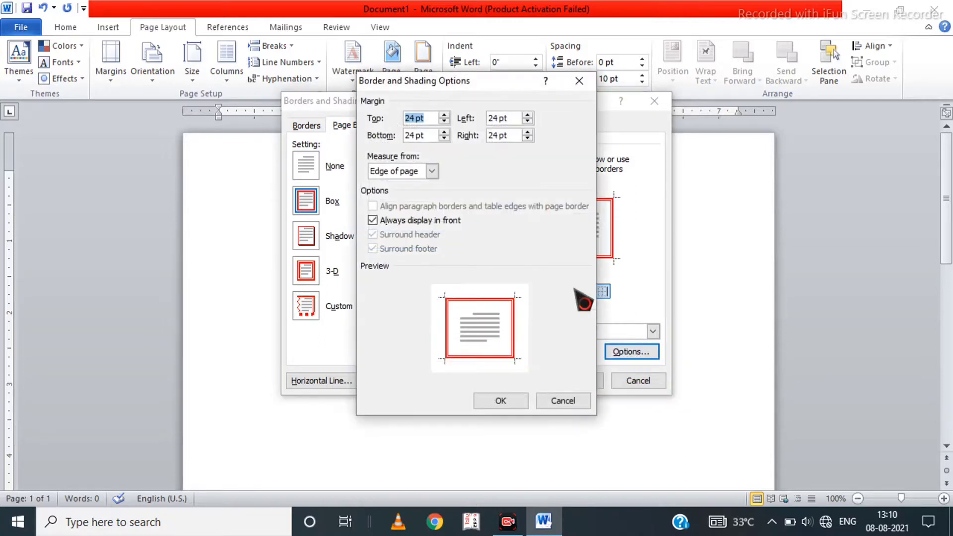
pyautogui.press('Tab')
pyautogui.write('1')
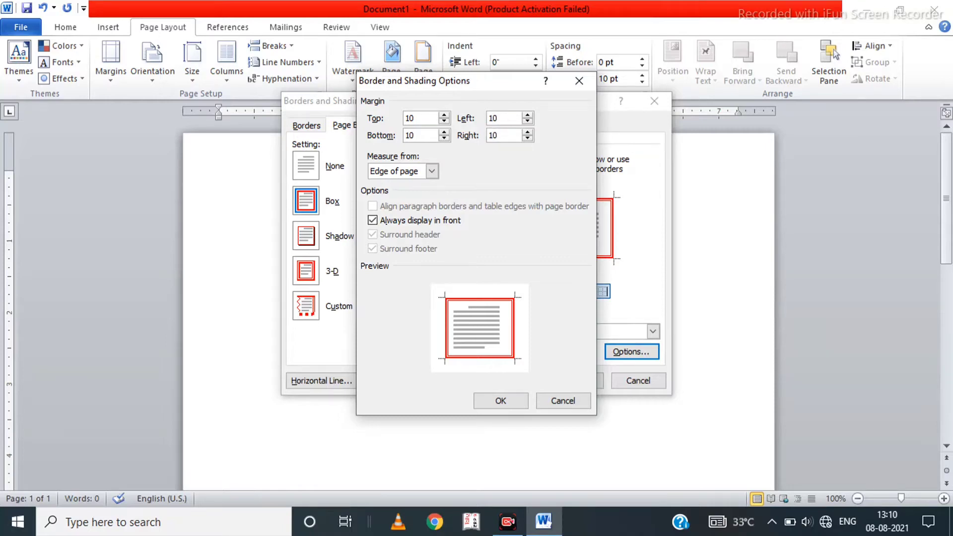
pyautogui.click(503, 400)
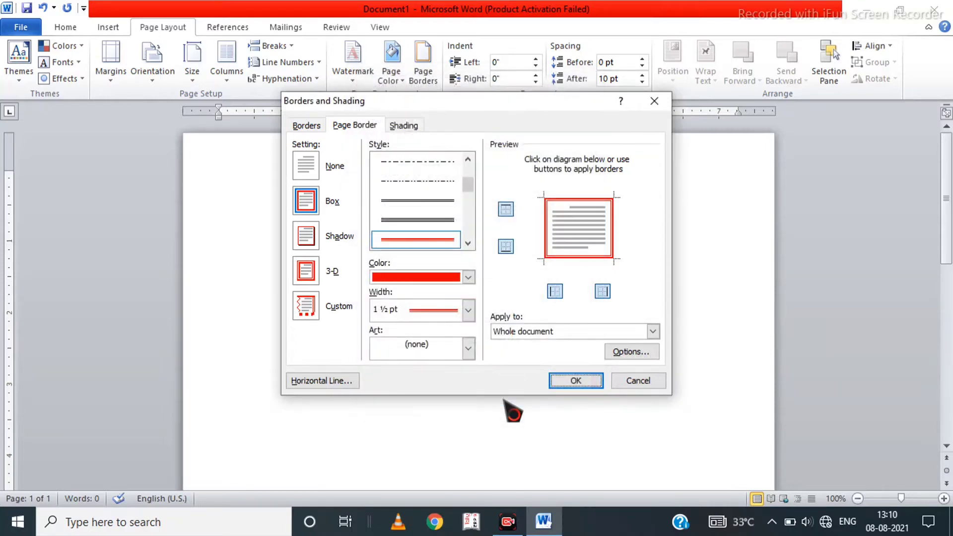
pyautogui.click(563, 381)
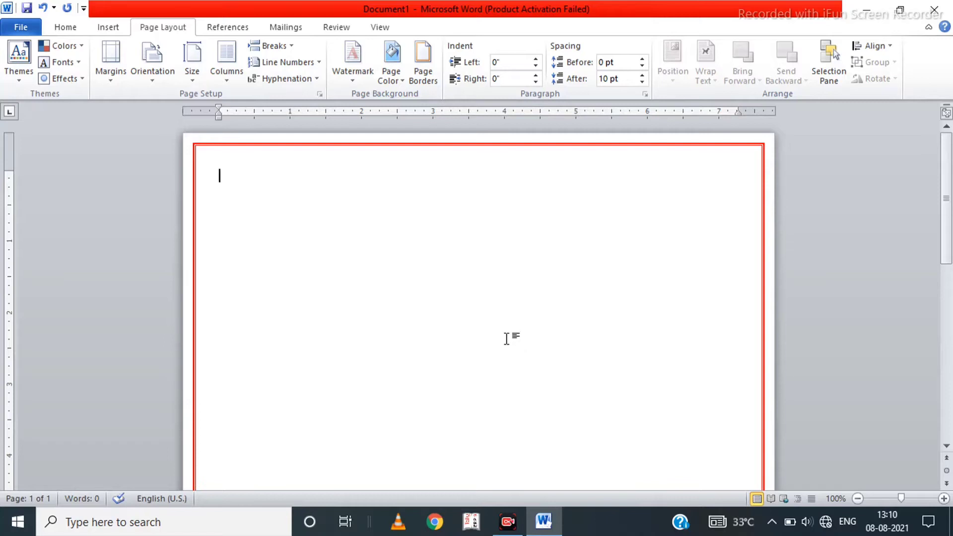
# Step: Centre the first paragraph with 1.0 line spacing and no space after it
pyautogui.click(66, 28)
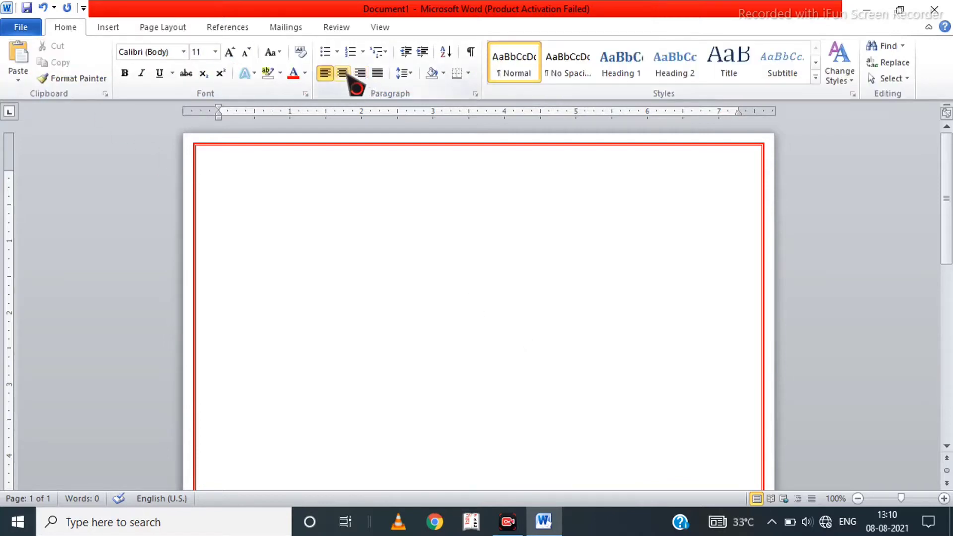
pyautogui.click(411, 74)
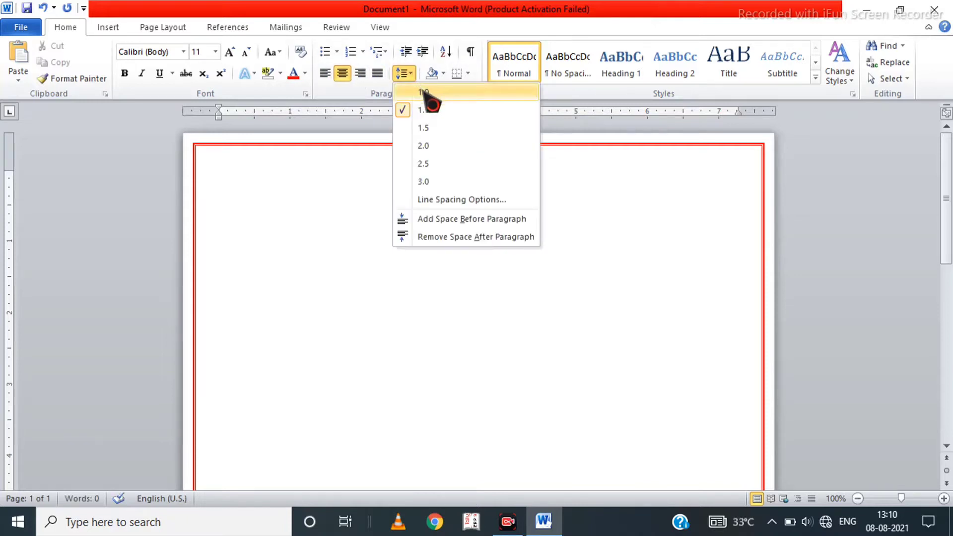
pyautogui.click(423, 91)
pyautogui.click(404, 75)
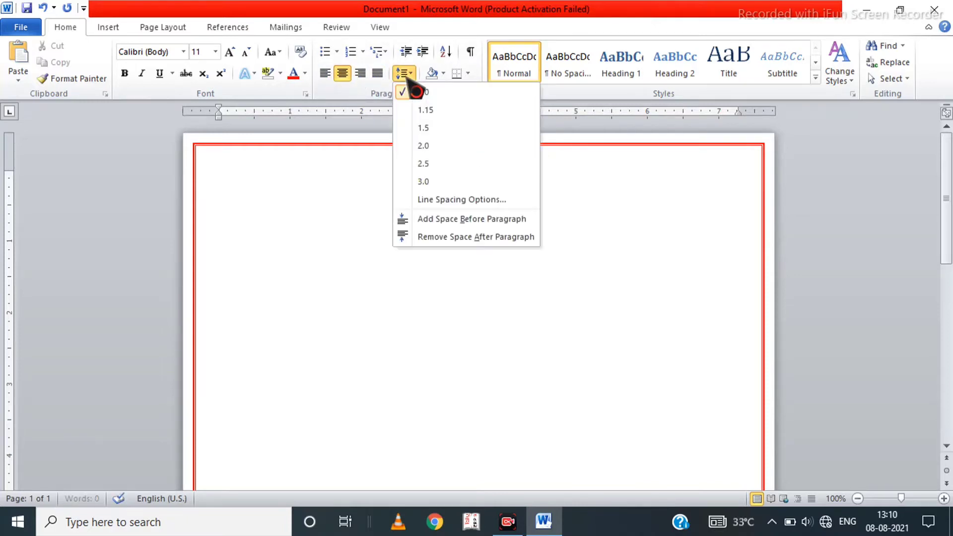
pyautogui.click(451, 236)
pyautogui.write('Mahatma Jyoti')
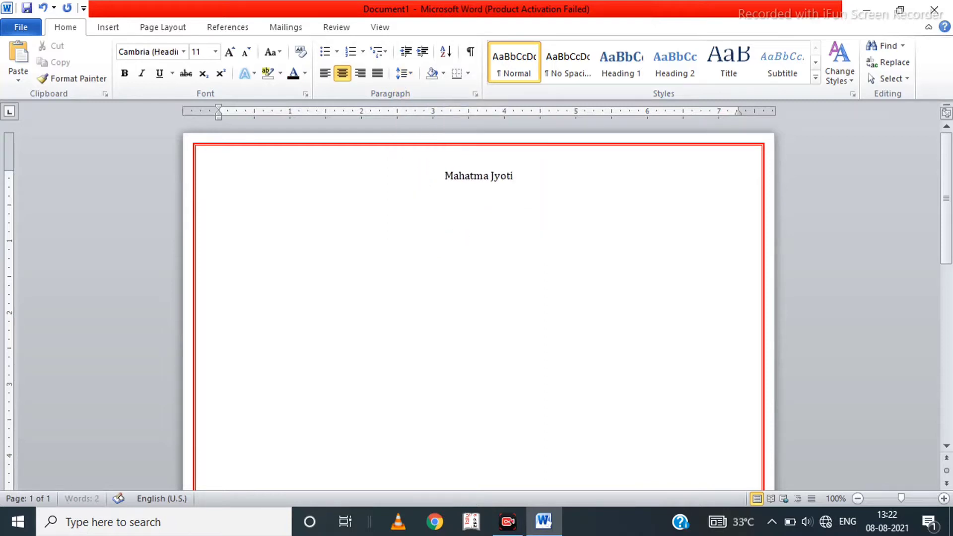
# Step: Complete the heading 'Mahatma Jyoti Rao Phule Public School' and make it bold, red, 18 pt
pyautogui.write('Rao Ph')
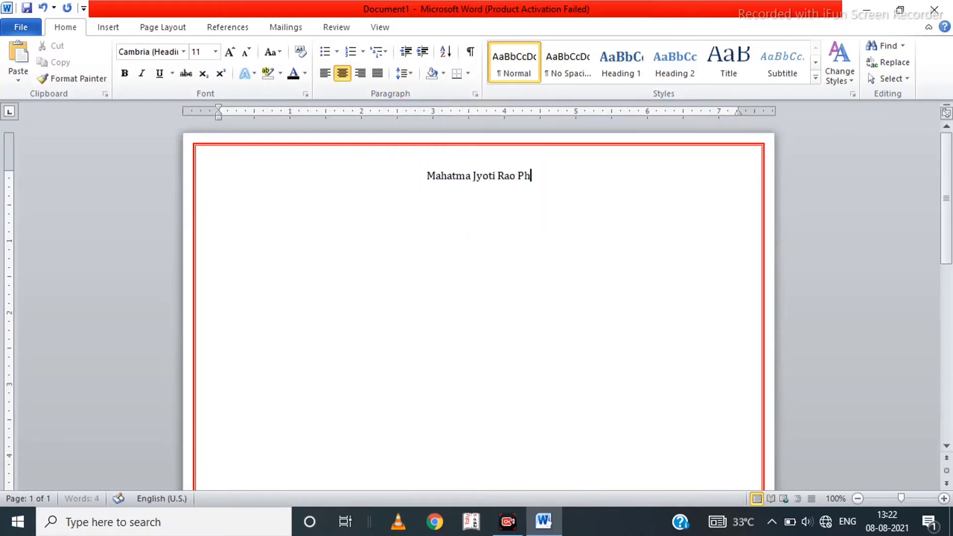
pyautogui.write('ule Public Scho')
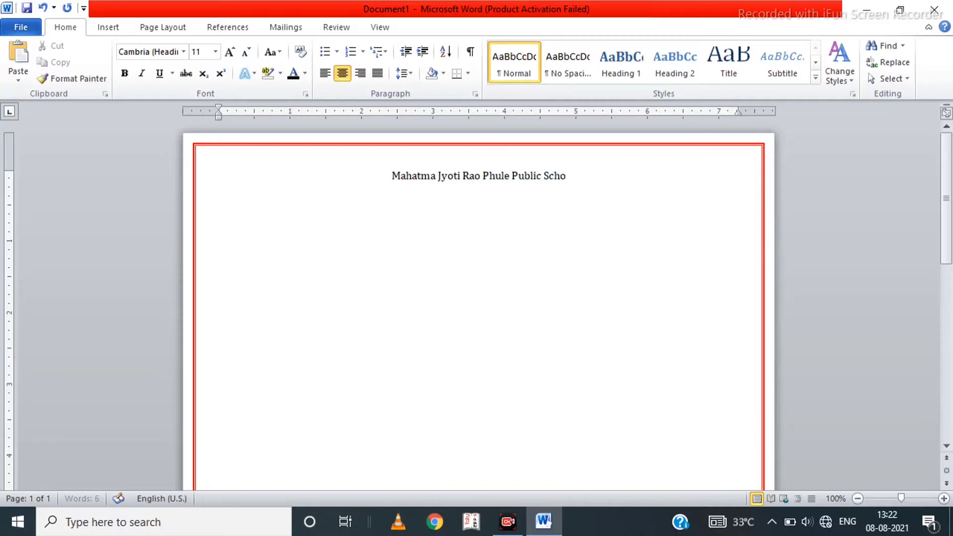
pyautogui.write('ol')
pyautogui.hotkey('ctrl', 'shift', 'Left')
pyautogui.hotkey('ctrl', 'shift', 'Left')
pyautogui.hotkey('ctrl', 'shift', 'Left')
pyautogui.hotkey('ctrl', 'shift', 'Left')
pyautogui.hotkey('ctrl', 'shift', 'Left')
pyautogui.hotkey('ctrl', 'shift', 'Left')
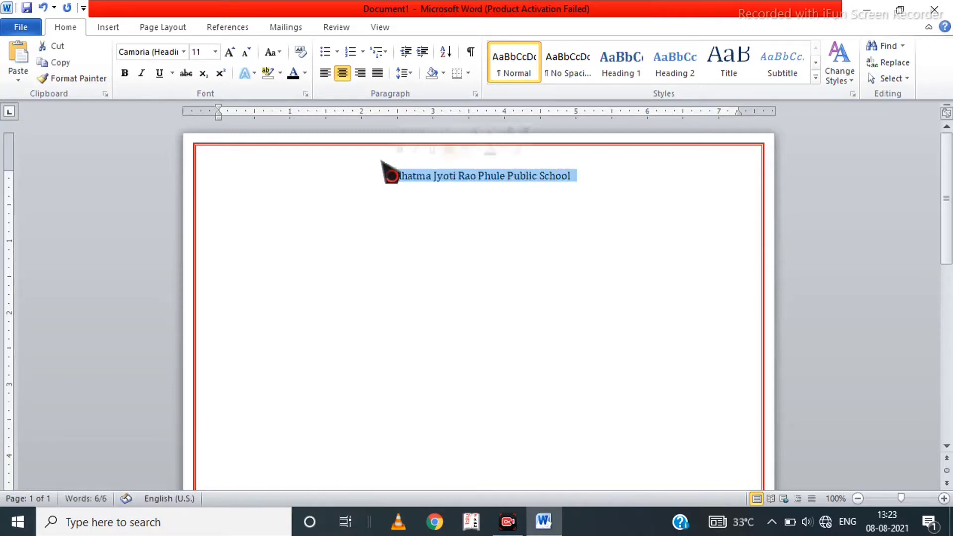
pyautogui.click(229, 52)
pyautogui.click(229, 52)
pyautogui.click(230, 52)
pyautogui.click(229, 52)
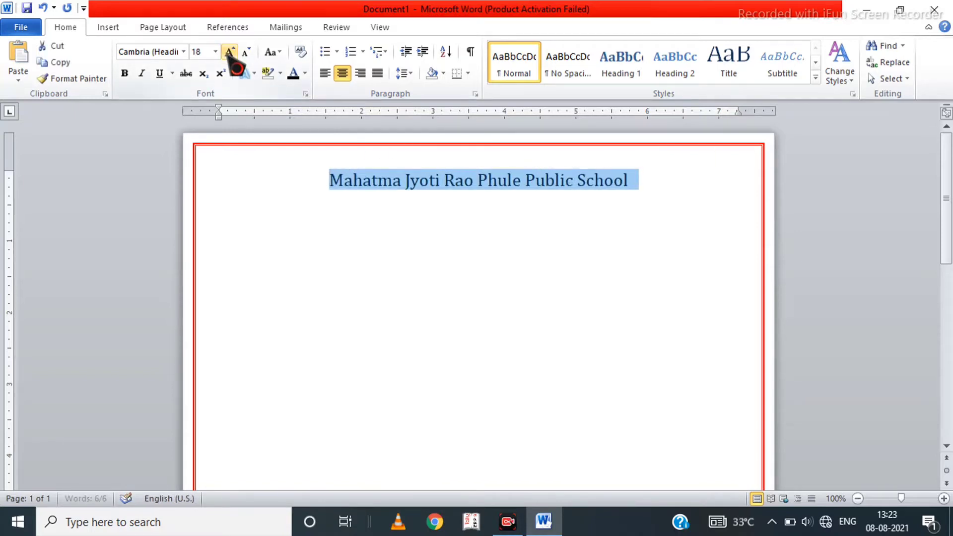
pyautogui.click(125, 73)
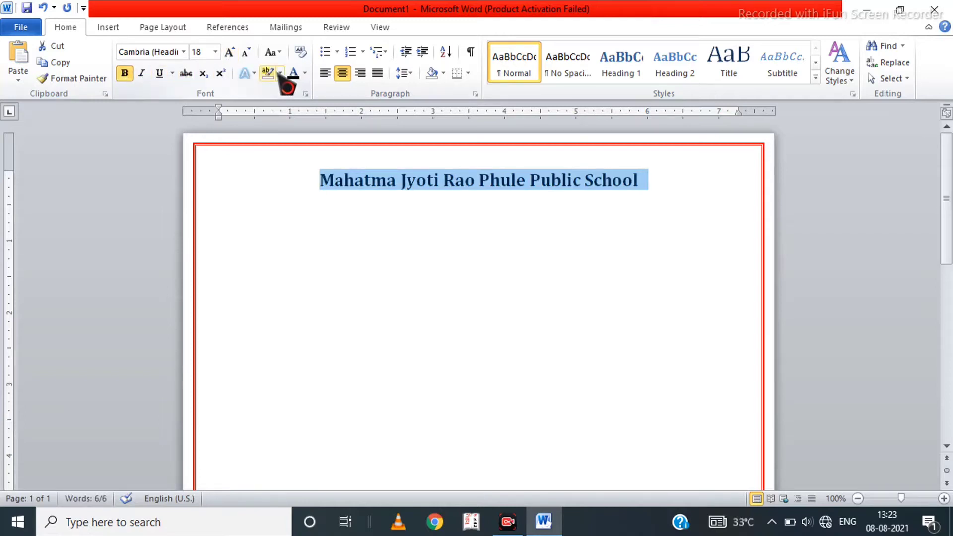
pyautogui.click(306, 74)
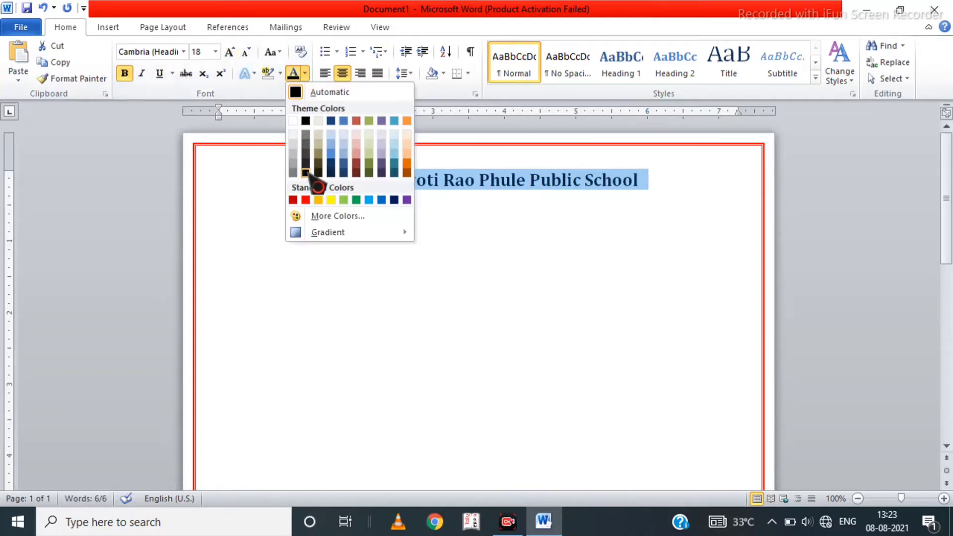
pyautogui.click(306, 199)
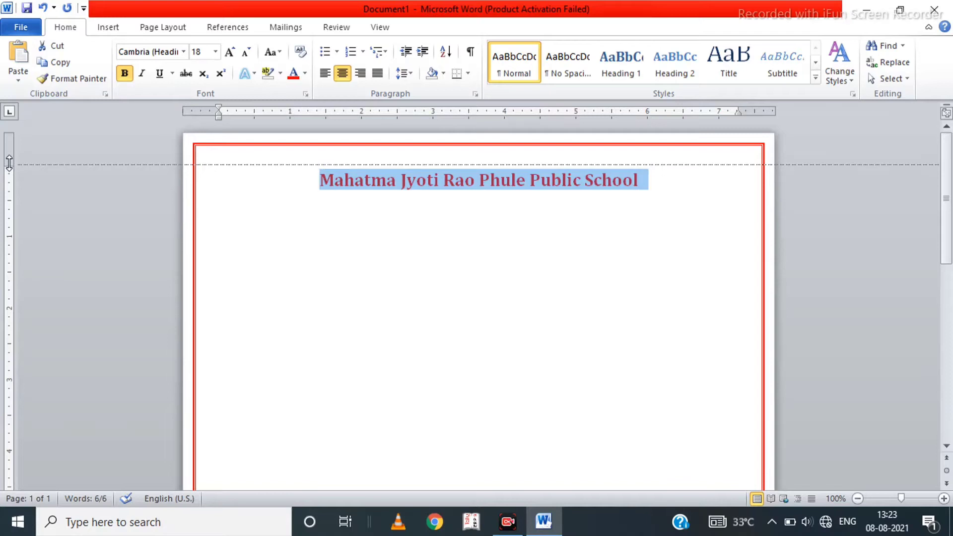
# Step: Raise the top margin on the vertical ruler so the heading sits higher on the page
pyautogui.moveTo(9, 163); pyautogui.dragTo(10, 165)
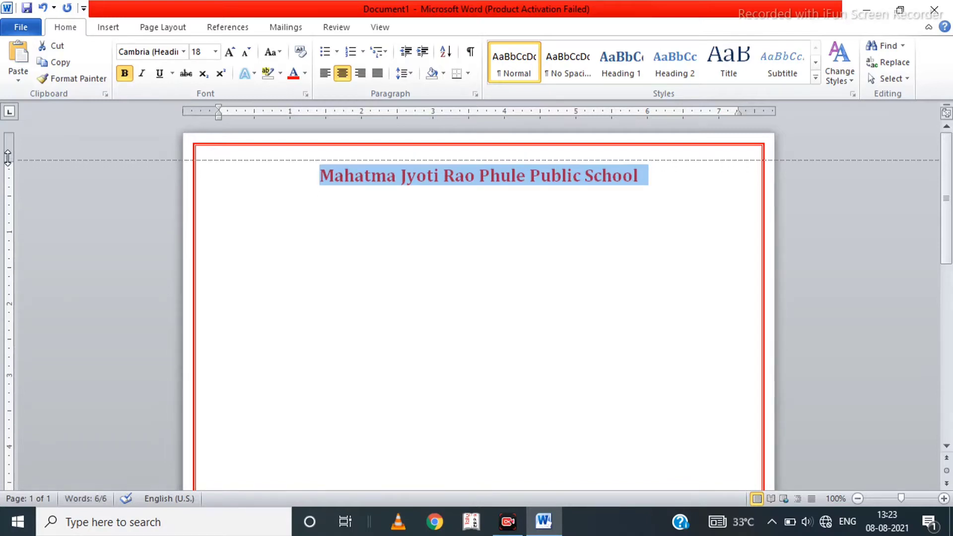
pyautogui.moveTo(8, 156); pyautogui.dragTo(8, 155)
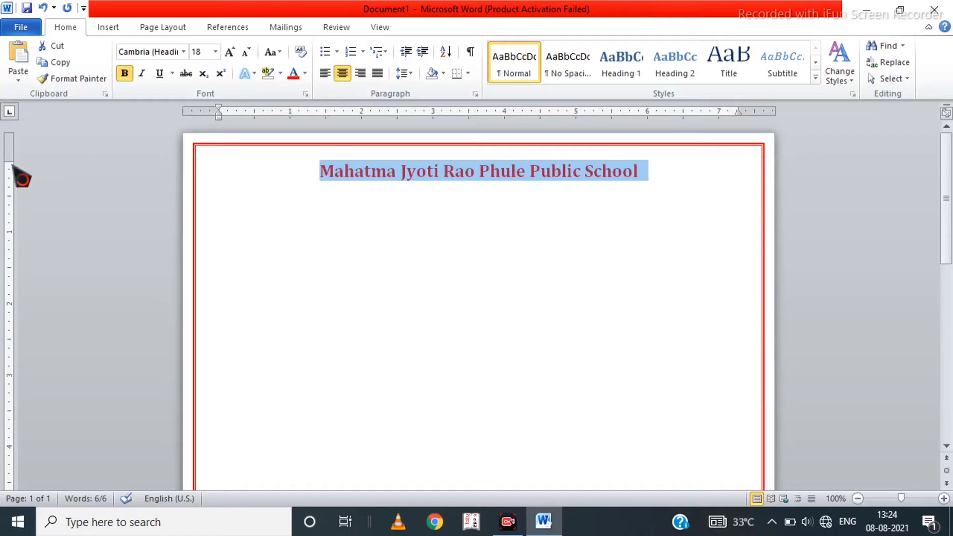
pyautogui.click(356, 247)
pyautogui.write('Jagdi')
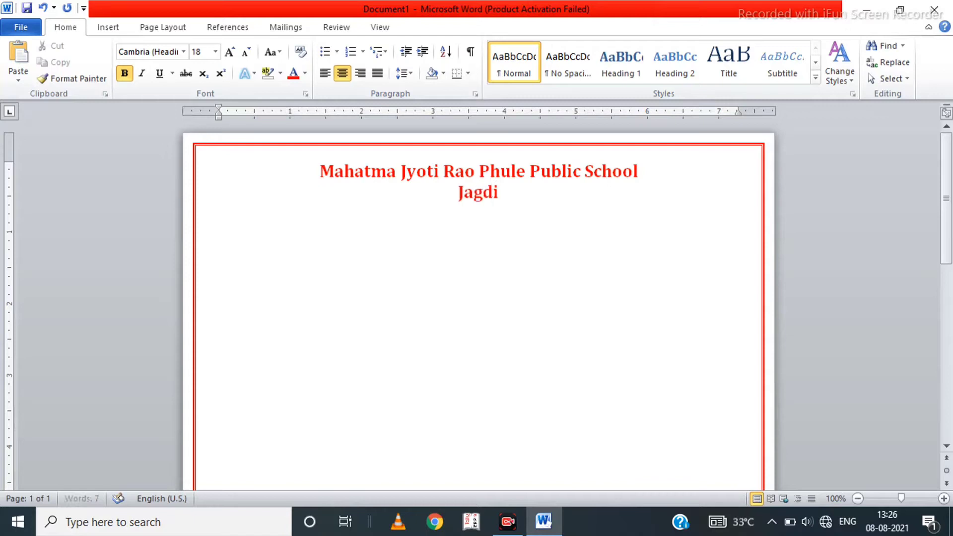
# Step: Type the school's address, shrink it to 11 pt, and add a line with the school's phone numbers
pyautogui.write('sh')
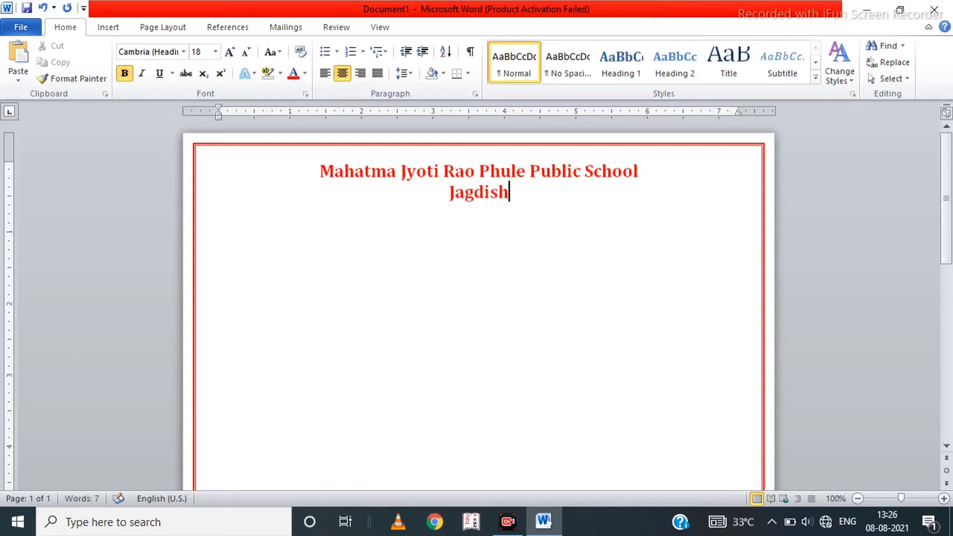
pyautogui.write('puram')
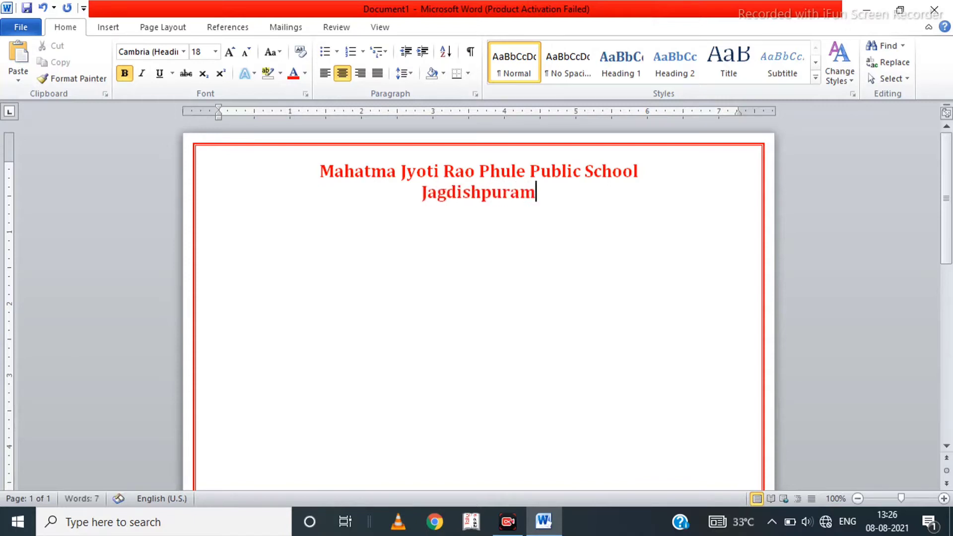
pyautogui.write(' (Alawa')
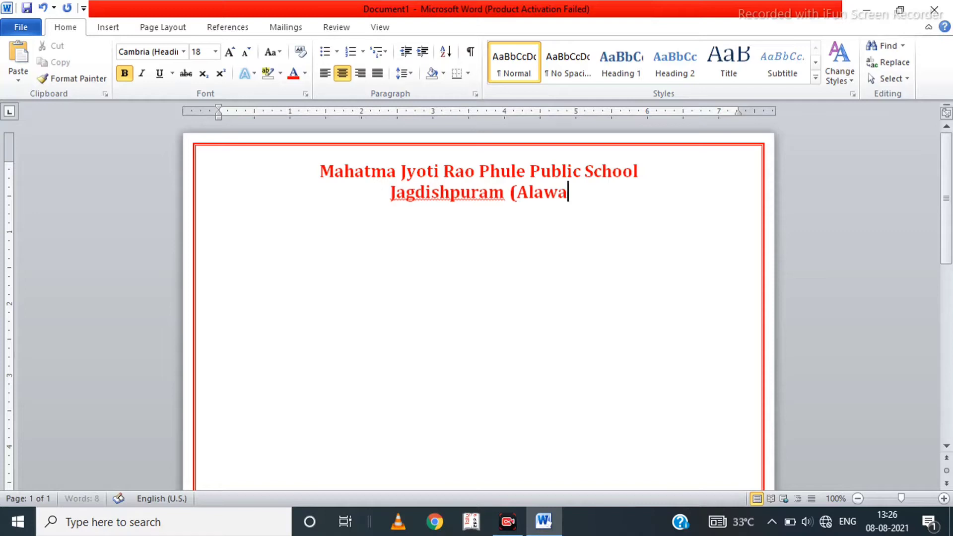
pyautogui.write('lpur),G')
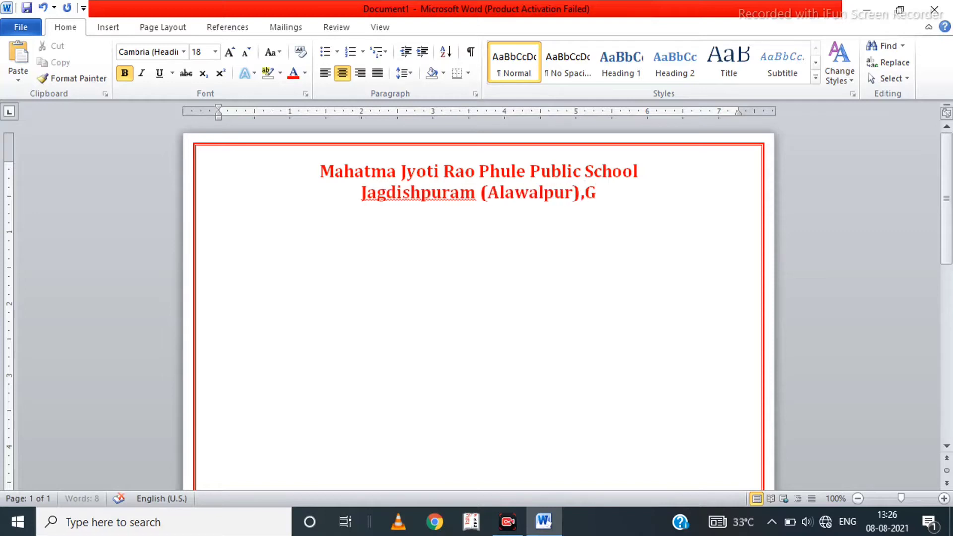
pyautogui.write('hazipur,U')
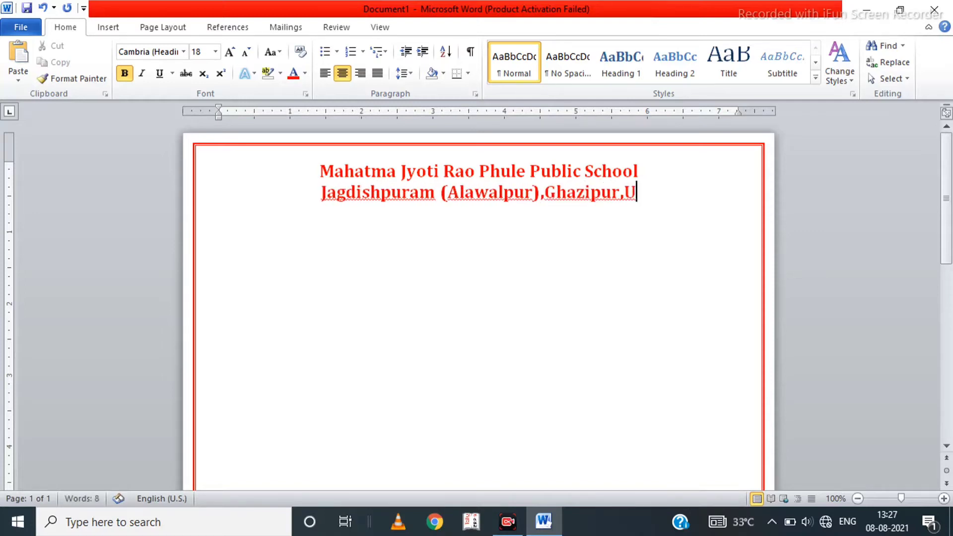
pyautogui.write('ttar Prades')
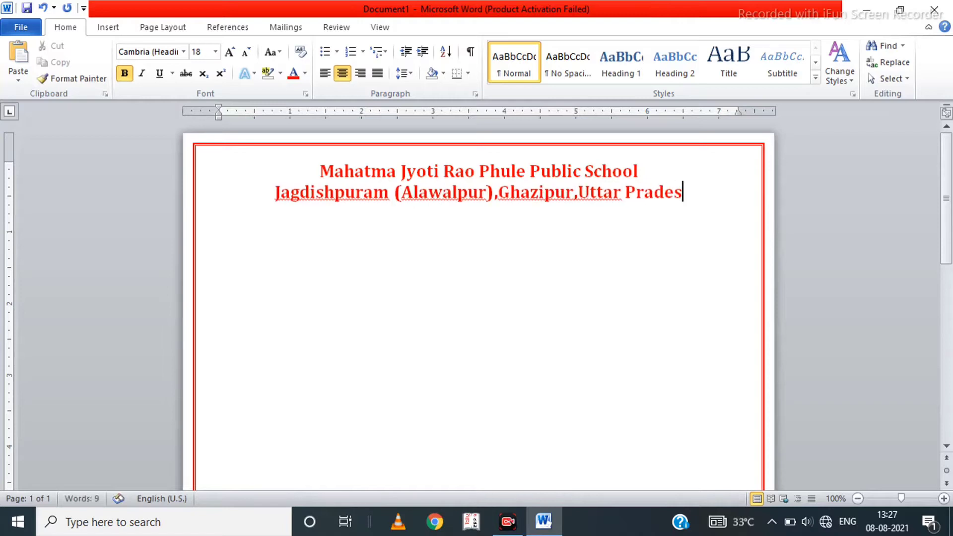
pyautogui.write('h')
pyautogui.moveTo(692, 191); pyautogui.dragTo(363, 187)
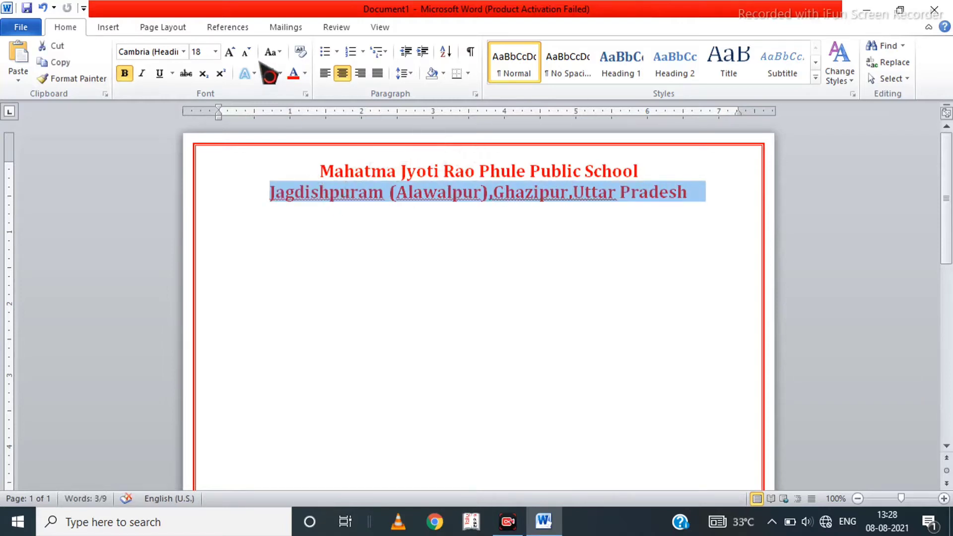
pyautogui.click(247, 51)
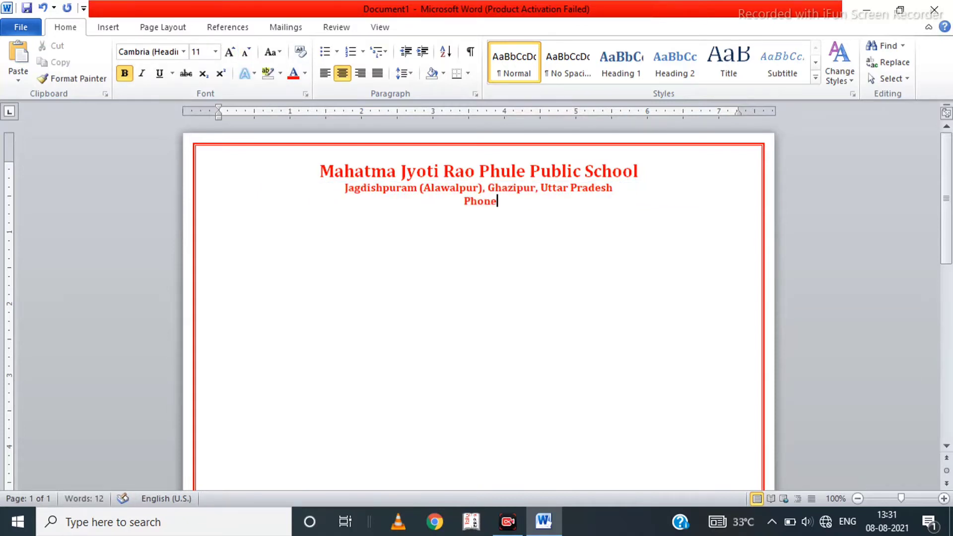
pyautogui.write('22')
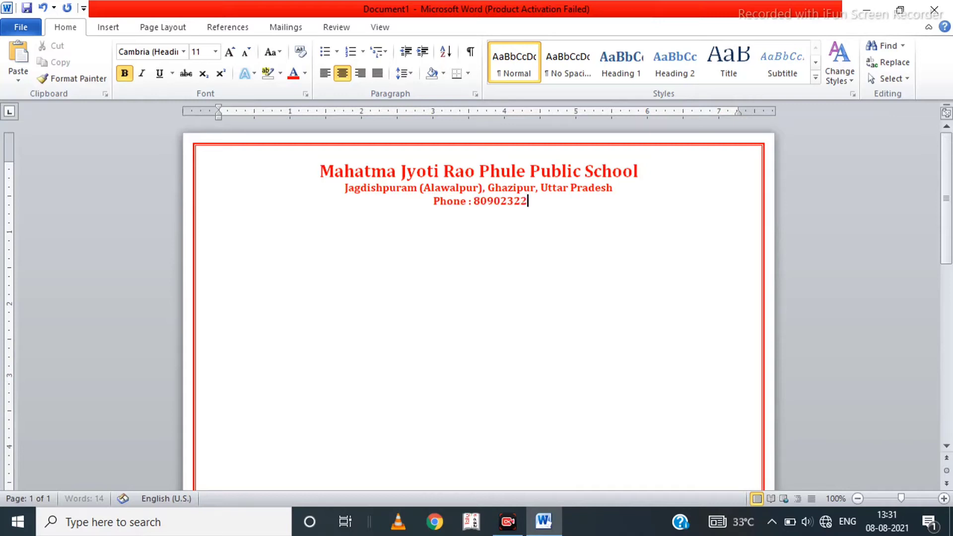
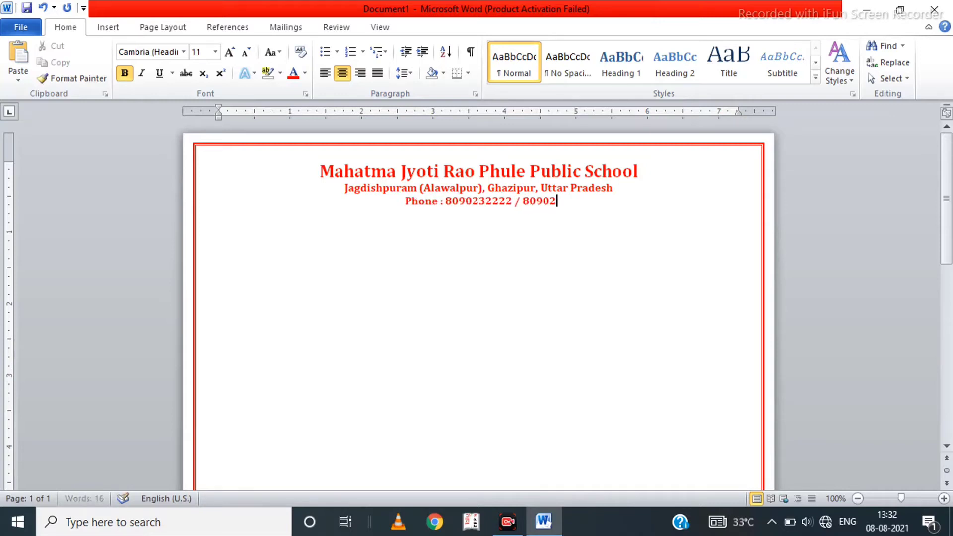
# Step: Insert the school logo image as a picture
pyautogui.click(108, 26)
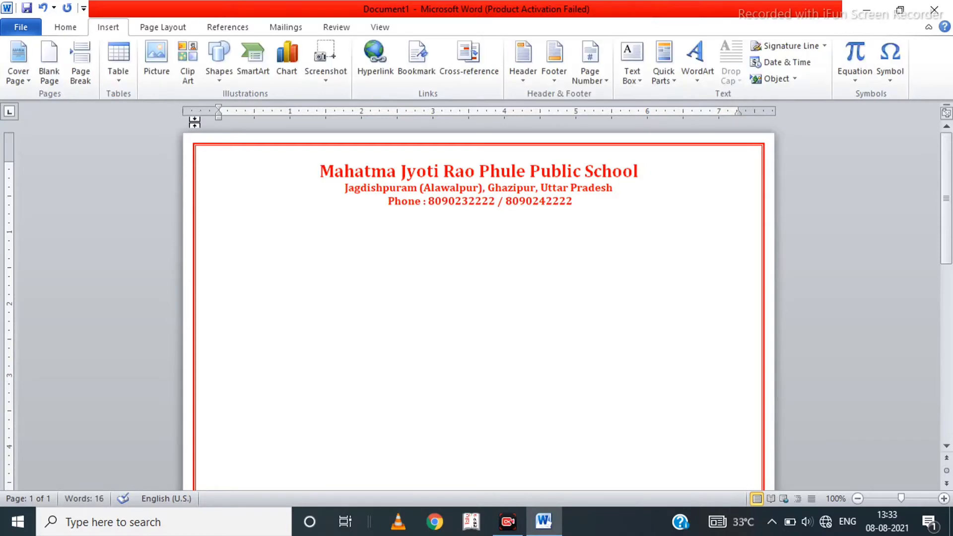
pyautogui.click(157, 62)
pyautogui.scroll(-5, 233, 154)
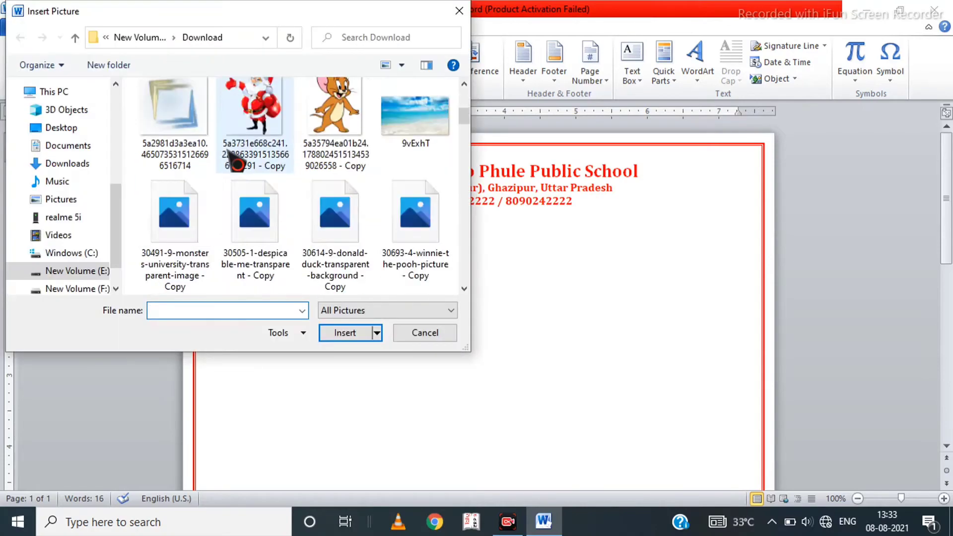
pyautogui.scroll(-5, 233, 157)
pyautogui.scroll(-5, 233, 158)
pyautogui.scroll(-5, 233, 161)
pyautogui.click(335, 211)
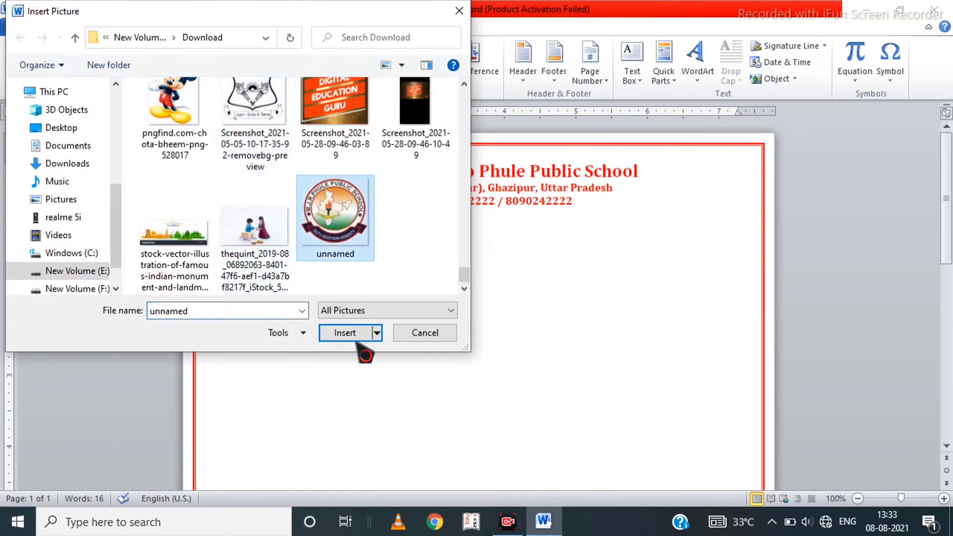
pyautogui.click(347, 332)
# Step: Set the logo to In Front of Text, move it top-left and size it to about 1.13 inches
pyautogui.click(679, 74)
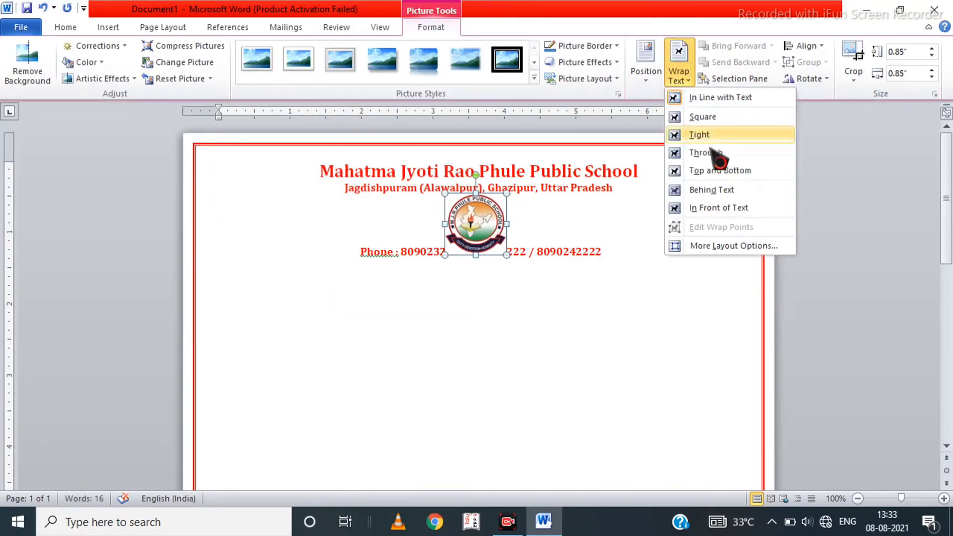
pyautogui.click(755, 206)
pyautogui.moveTo(483, 224); pyautogui.dragTo(263, 184)
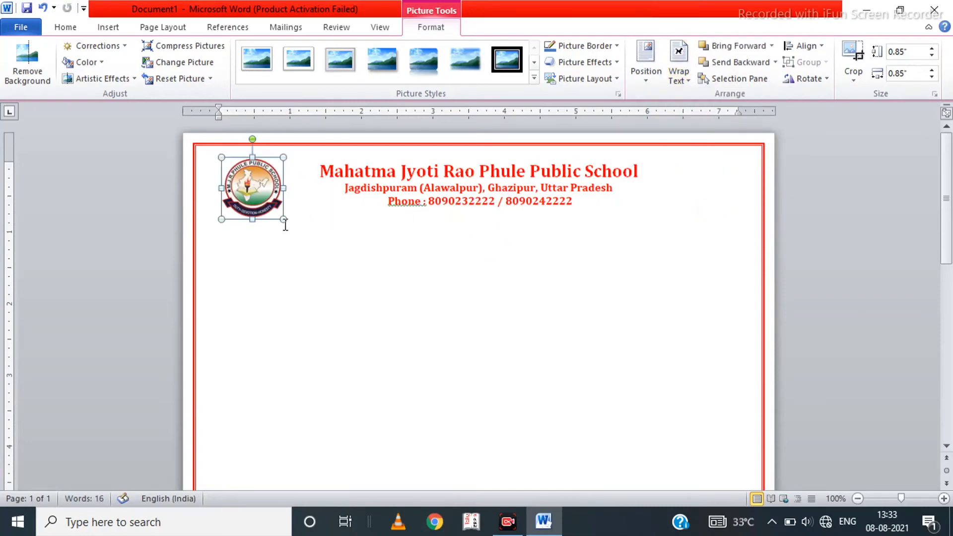
pyautogui.moveTo(287, 217)
pyautogui.mouseDown()
pyautogui.moveTo(310, 247)
pyautogui.moveTo(269, 227)
pyautogui.mouseUp()
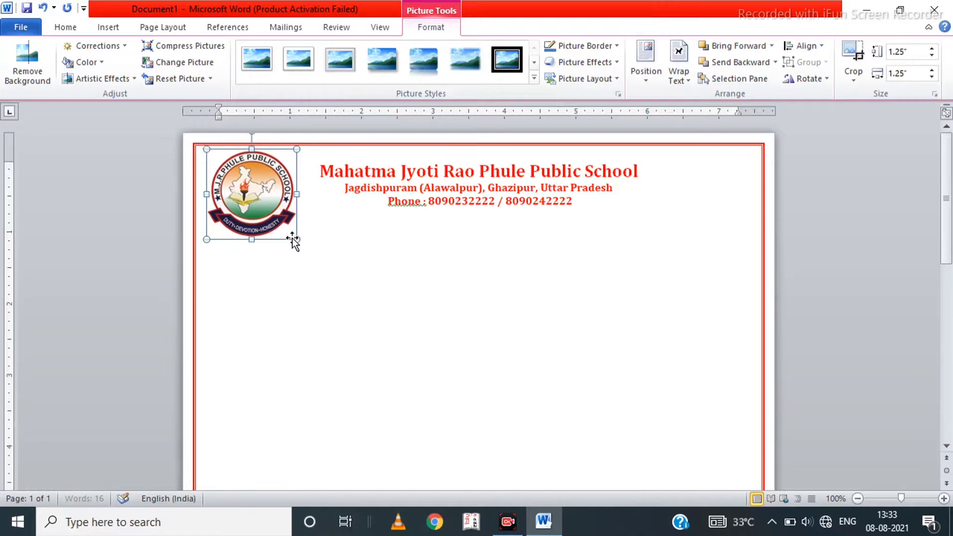
pyautogui.moveTo(296, 235); pyautogui.dragTo(287, 228)
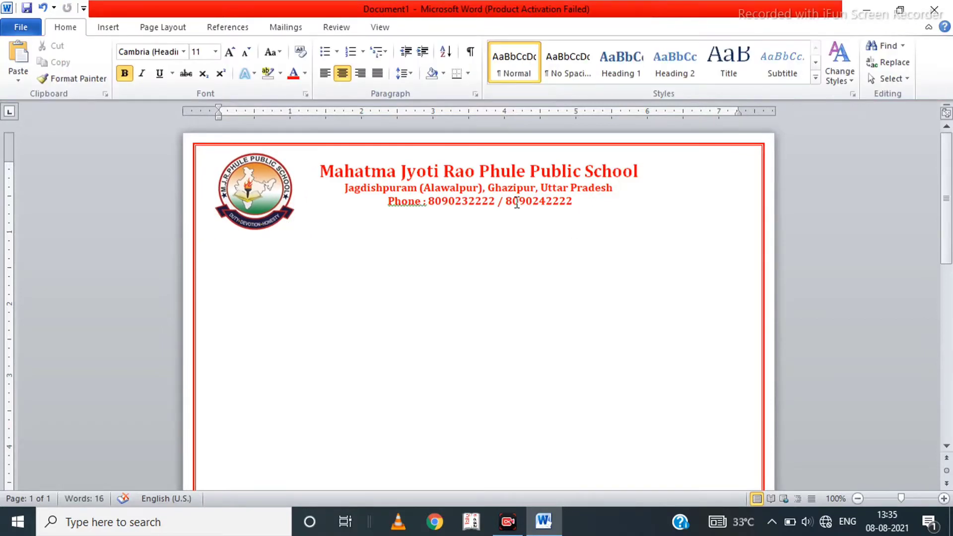
# Step: Draw a no-fill rectangle at the page's top-right and set its outline thickness
pyautogui.click(108, 28)
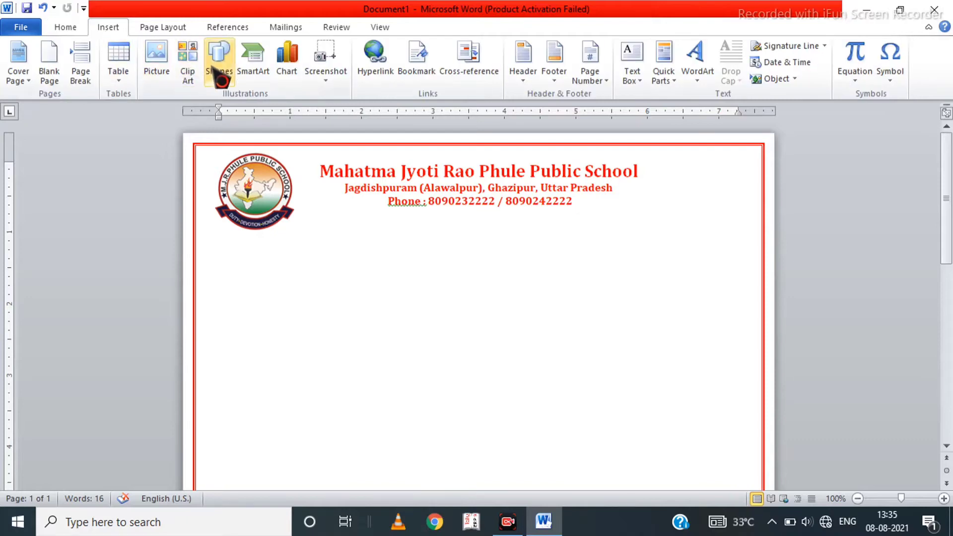
pyautogui.click(224, 74)
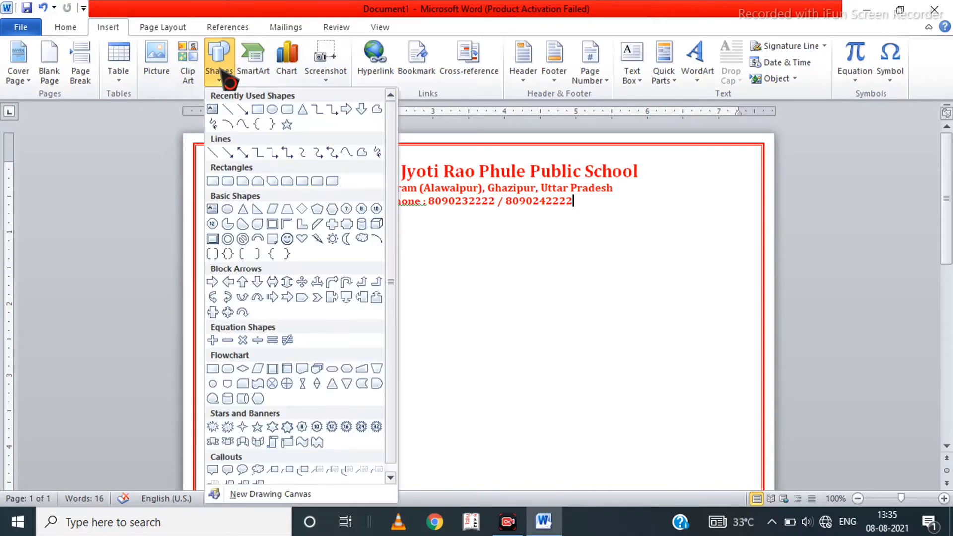
pyautogui.click(257, 110)
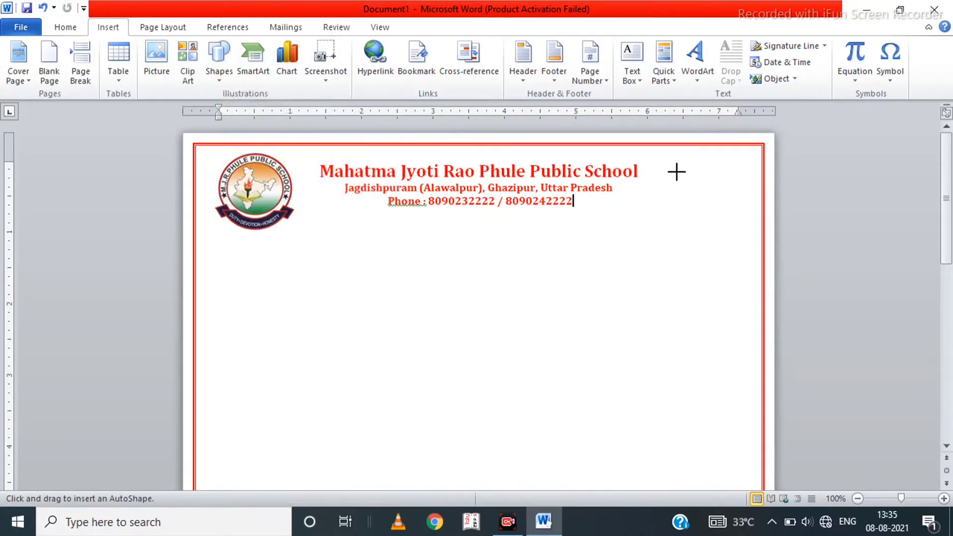
pyautogui.moveTo(673, 166); pyautogui.dragTo(758, 264)
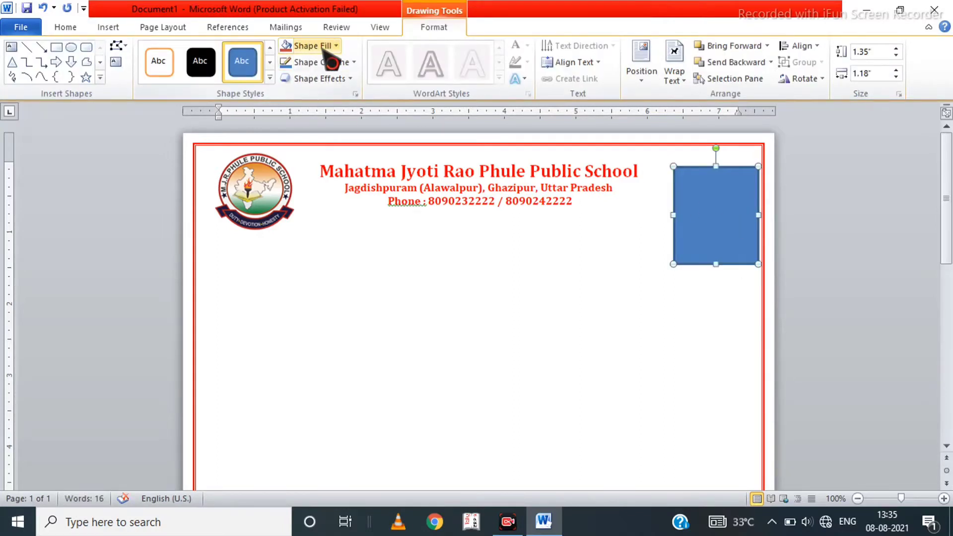
pyautogui.click(311, 46)
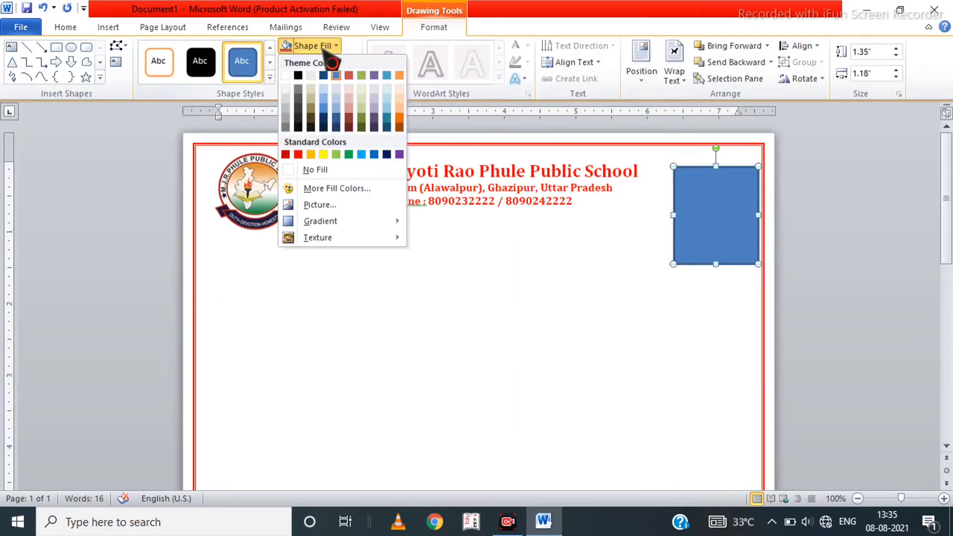
pyautogui.click(317, 170)
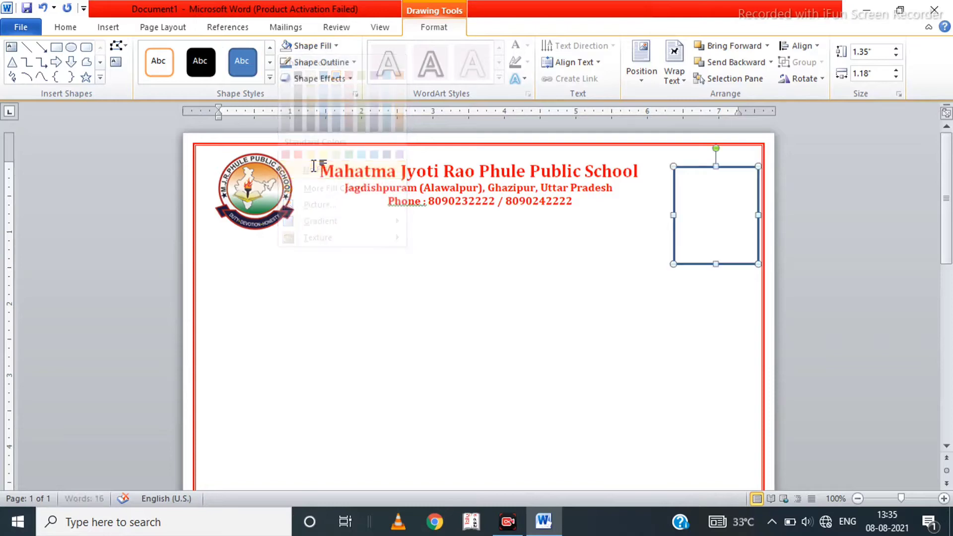
pyautogui.click(346, 64)
pyautogui.moveTo(318, 221)
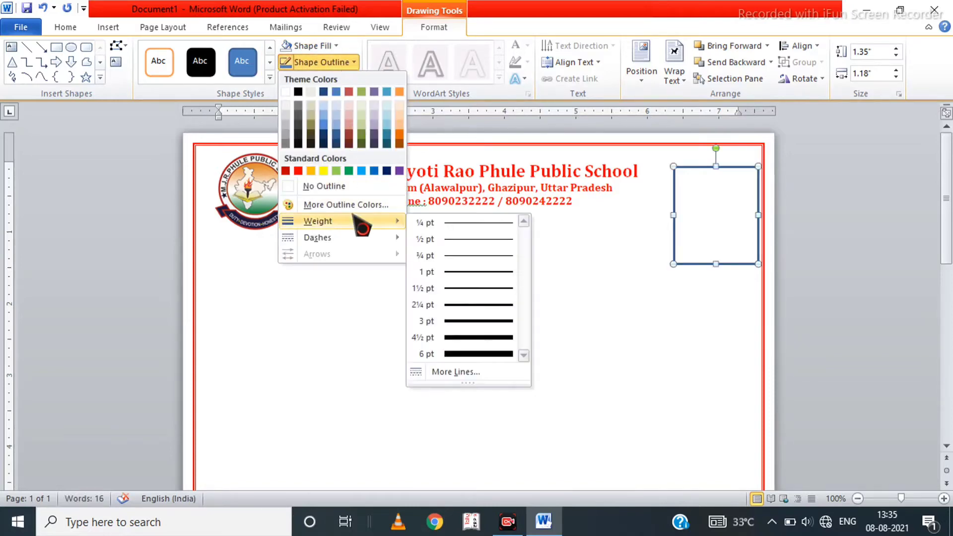
pyautogui.click(455, 287)
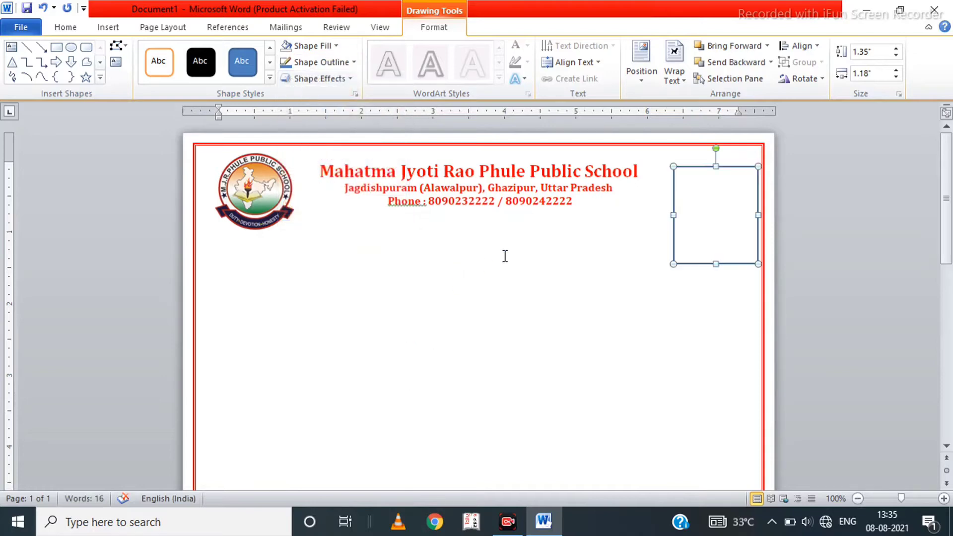
# Step: Nudge the box up and left and give it a red outline
pyautogui.press('Left')
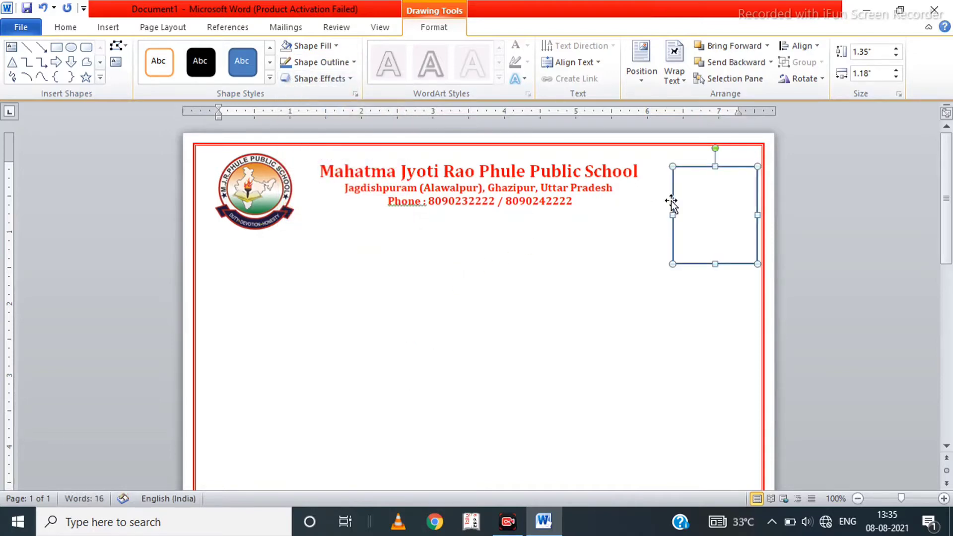
pyautogui.press('Left')
pyautogui.press('Left')
pyautogui.press('Left')
pyautogui.press('Up')
pyautogui.press('Up')
pyautogui.press('Left')
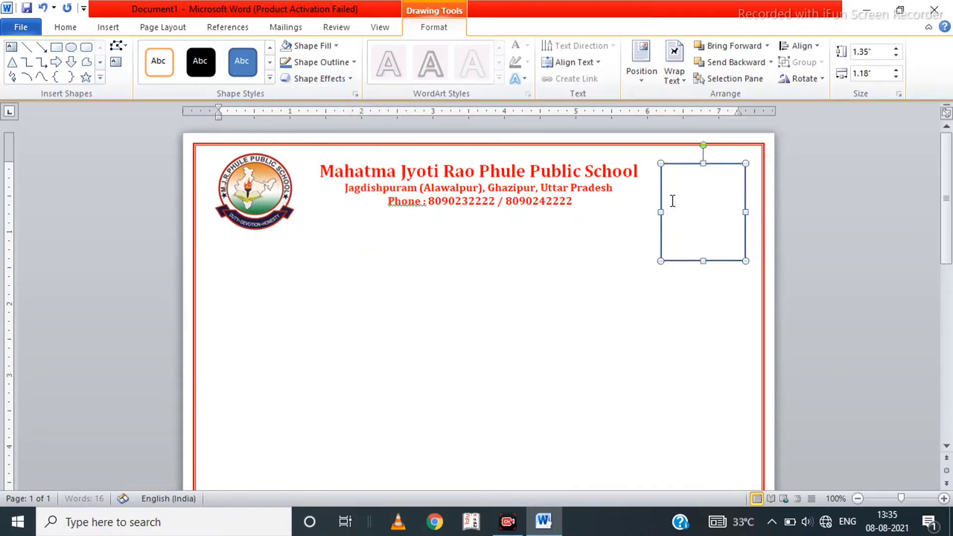
pyautogui.press('Up')
pyautogui.press('Left')
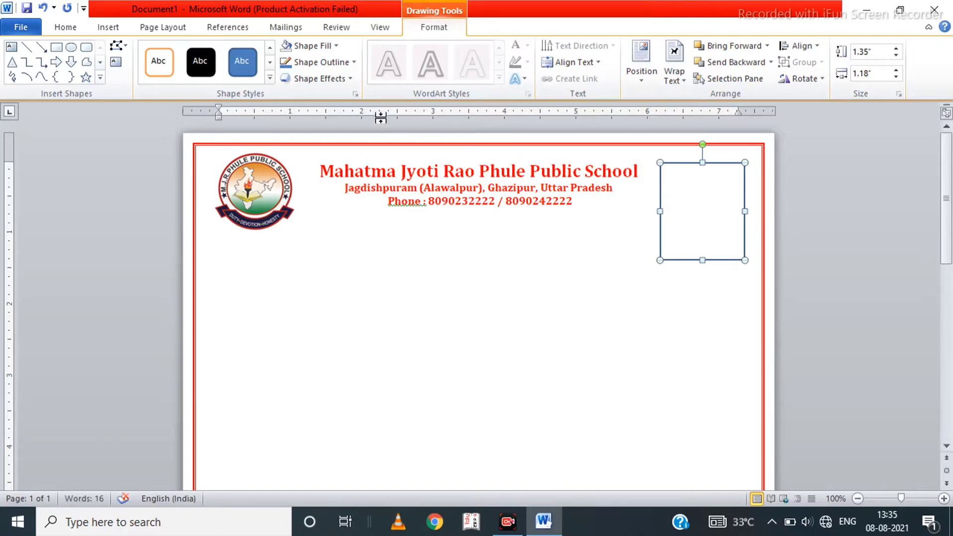
pyautogui.click(336, 46)
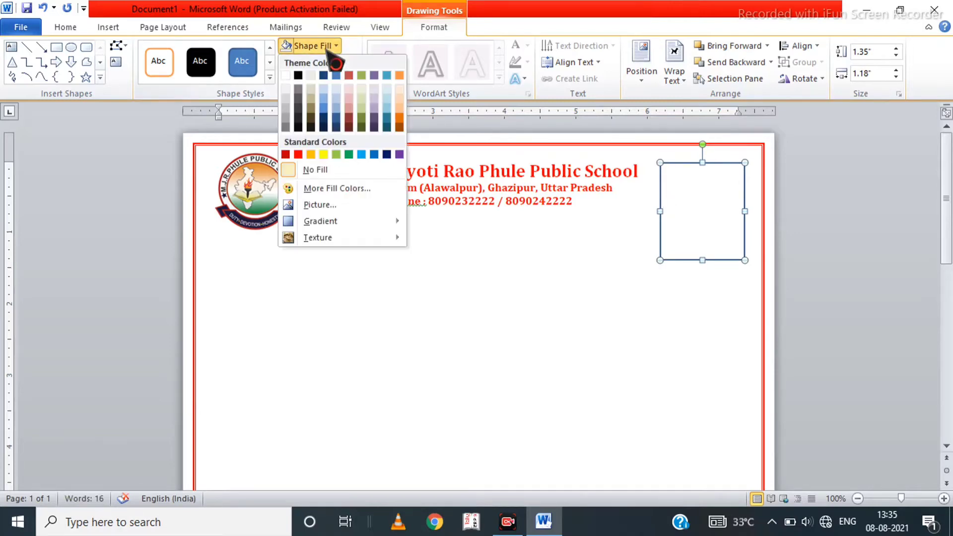
pyautogui.click(390, 290)
pyautogui.click(353, 62)
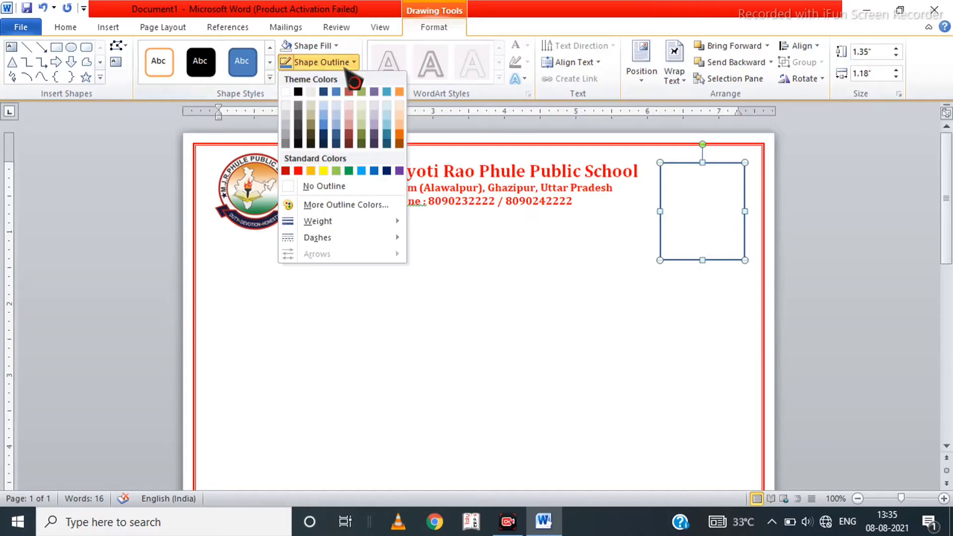
pyautogui.click(304, 168)
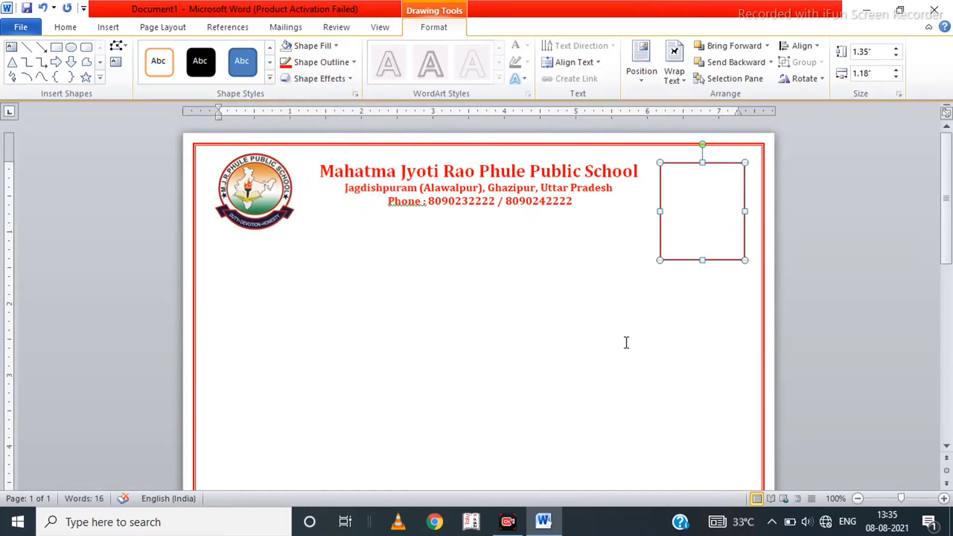
# Step: Start adding text inside the red box using its Add Text option
pyautogui.click(658, 281)
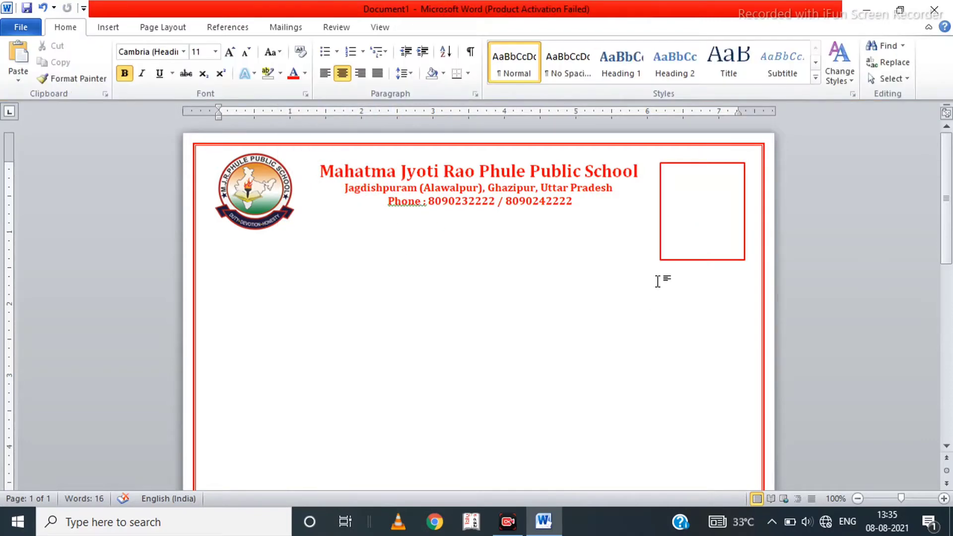
pyautogui.click(660, 229)
pyautogui.rightClick(661, 228)
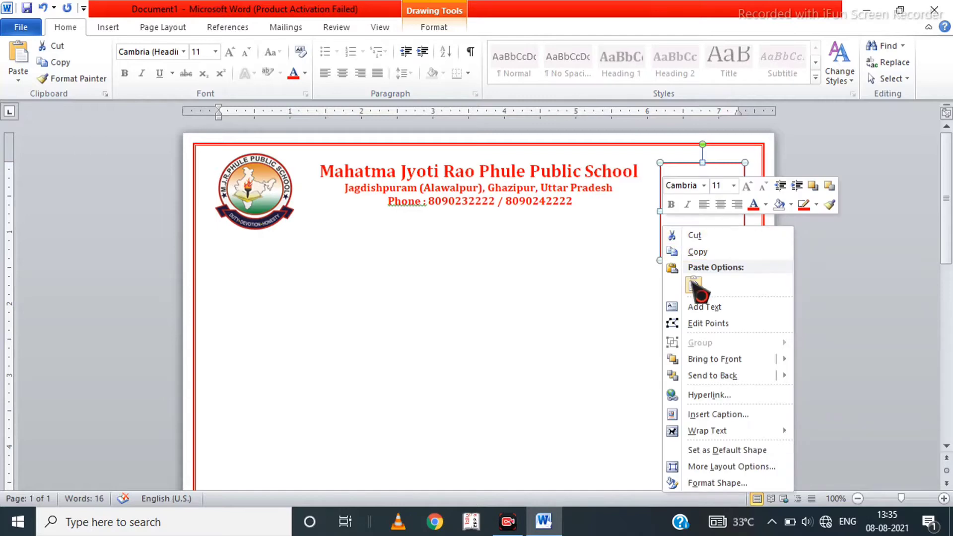
pyautogui.click(703, 307)
pyautogui.write('Photo')
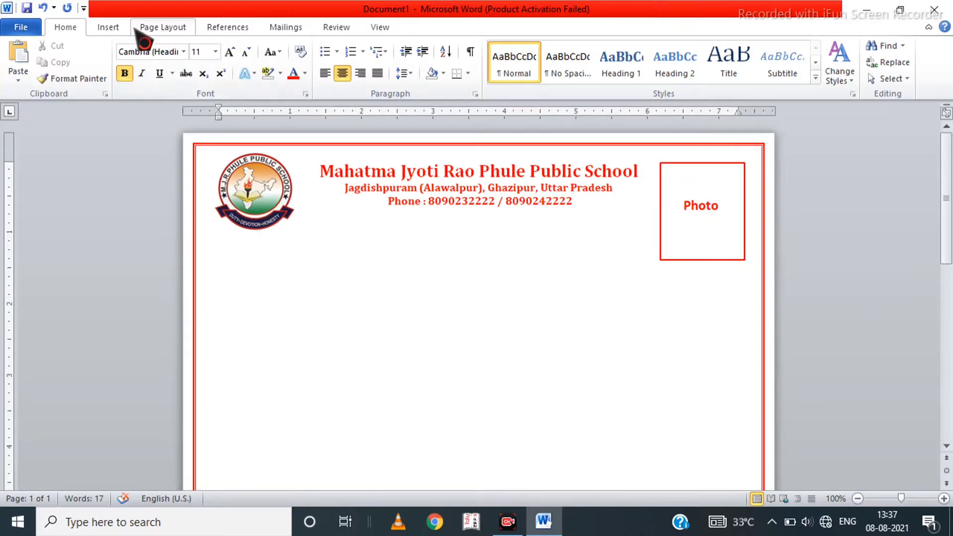
# Step: Draw a wide rectangle just below the address lines
pyautogui.click(119, 29)
pyautogui.click(219, 74)
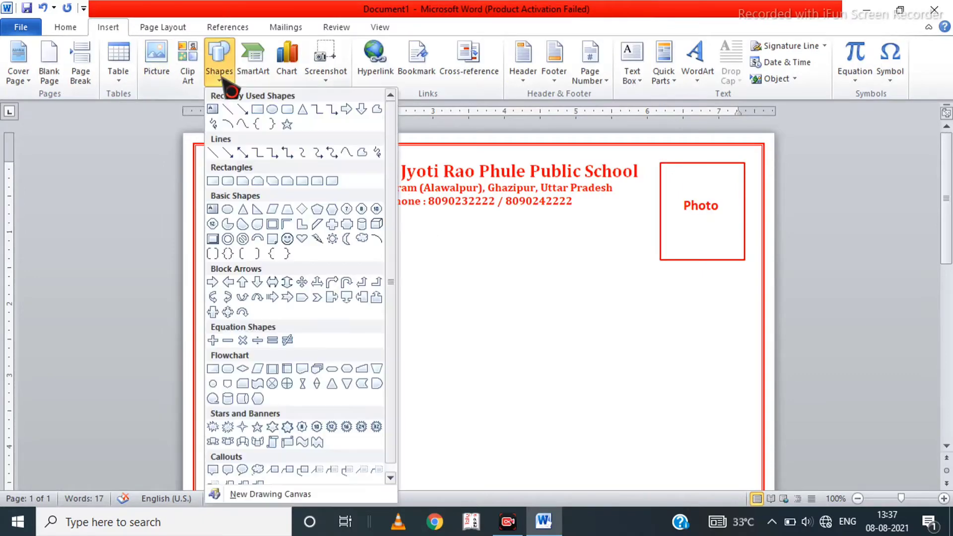
pyautogui.click(257, 109)
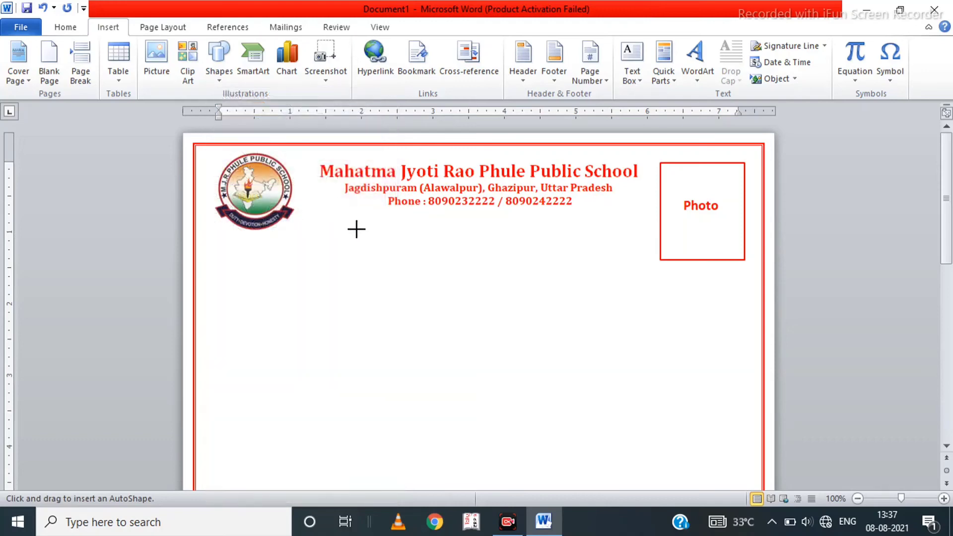
pyautogui.moveTo(359, 224); pyautogui.dragTo(637, 254)
pyautogui.moveTo(560, 241); pyautogui.dragTo(544, 237)
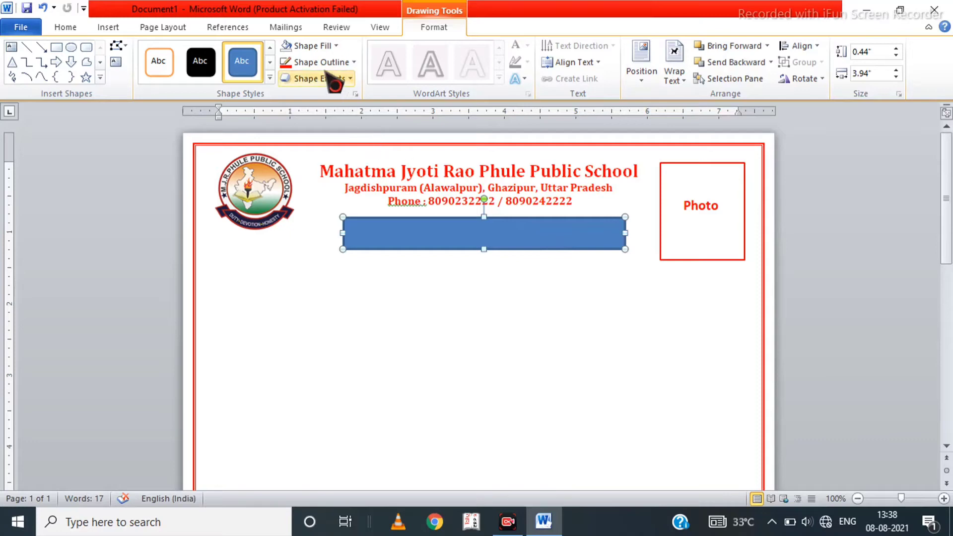
# Step: Fill the bar green, remove its outline and nudge it up and left into place
pyautogui.click(308, 46)
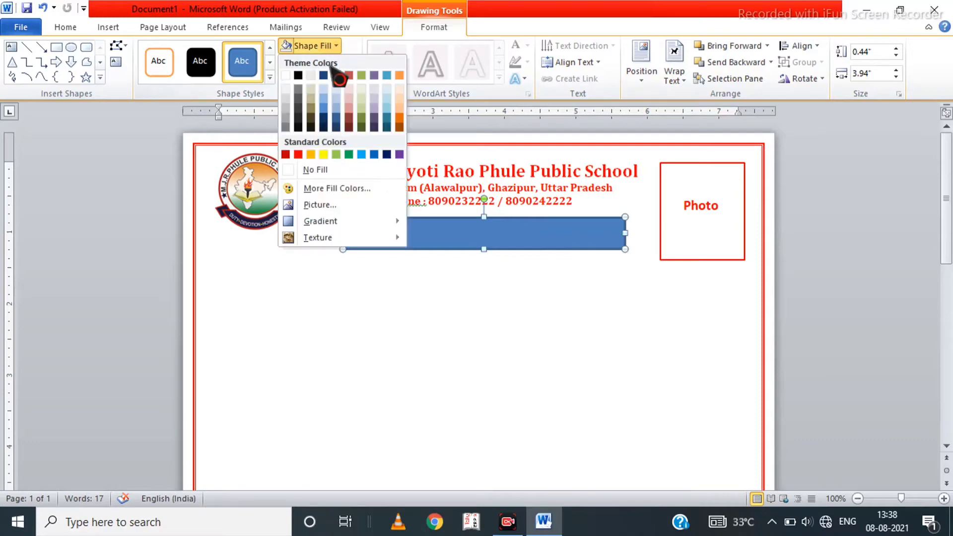
pyautogui.click(350, 155)
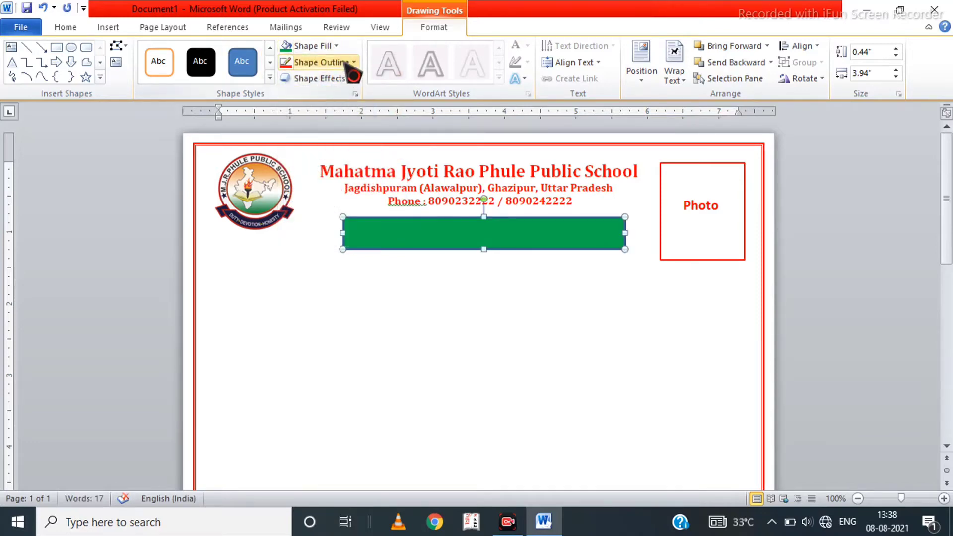
pyautogui.click(353, 63)
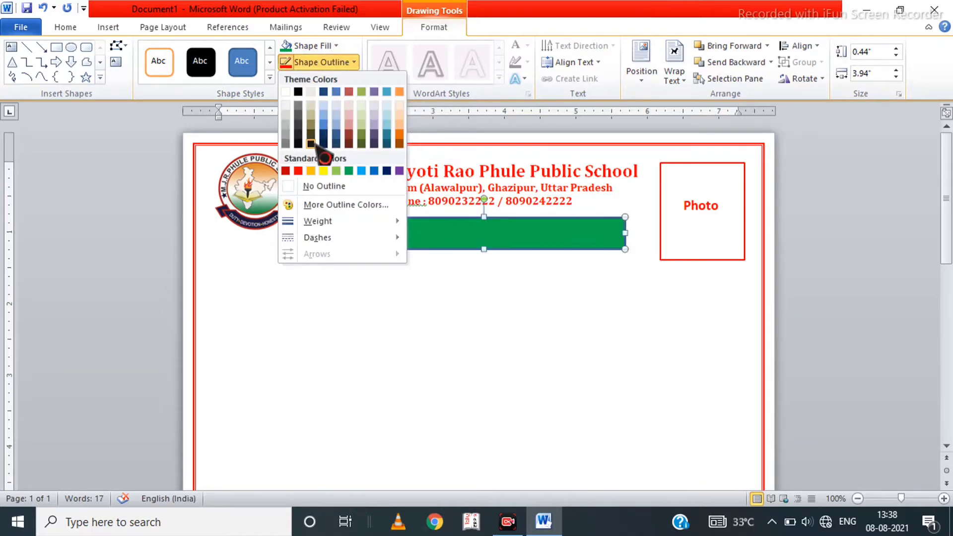
pyautogui.click(318, 186)
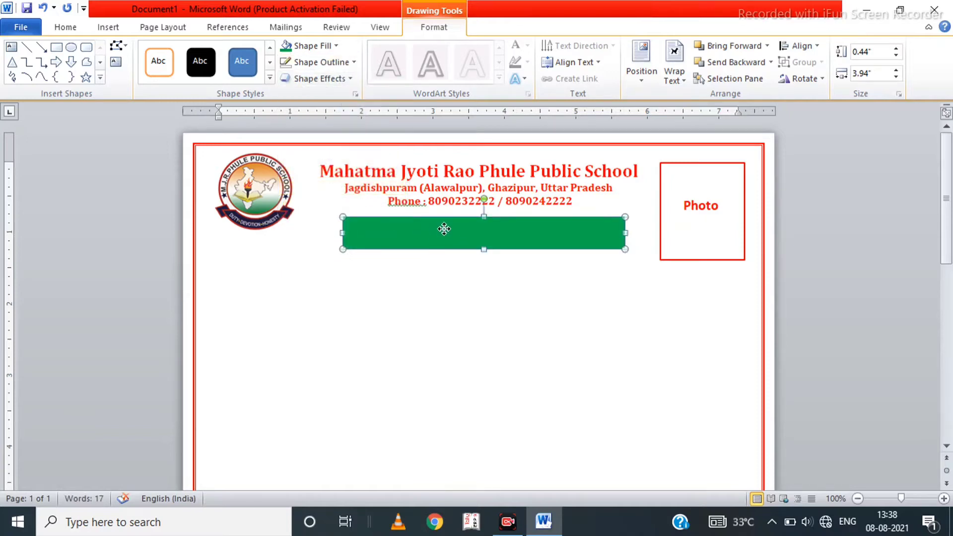
pyautogui.press('Up')
pyautogui.press('Left')
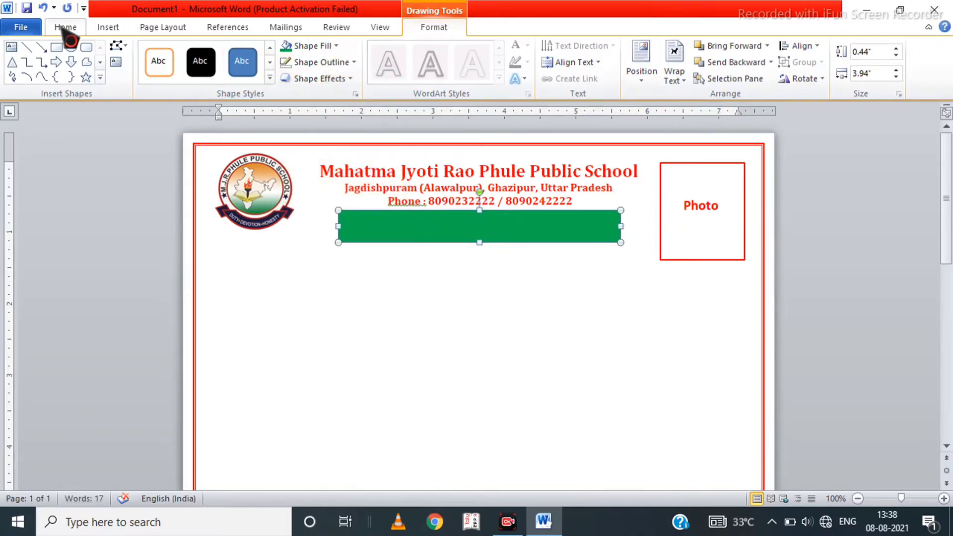
pyautogui.click(62, 28)
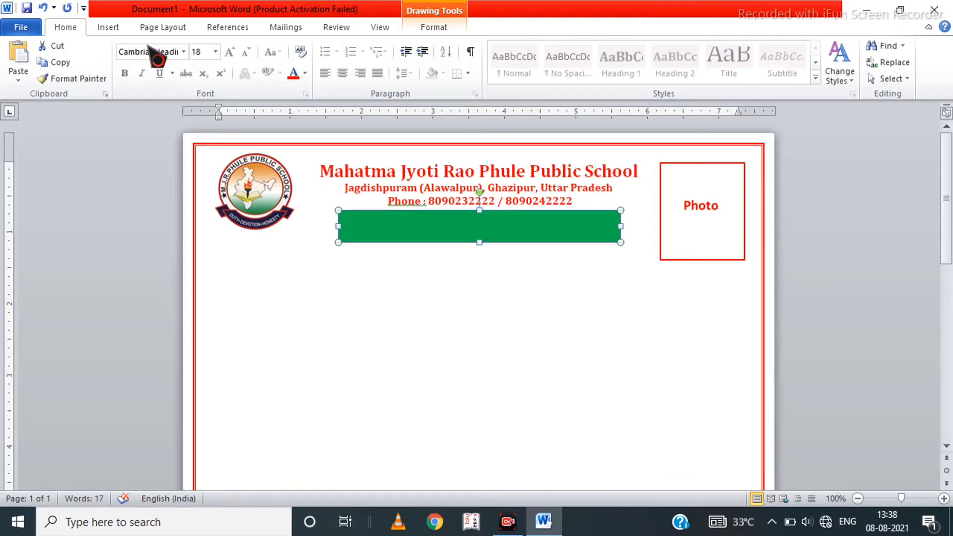
pyautogui.click(123, 29)
# Step: Insert first-style WordArt reading 'Application From For Admission' and select both lines of it
pyautogui.click(703, 87)
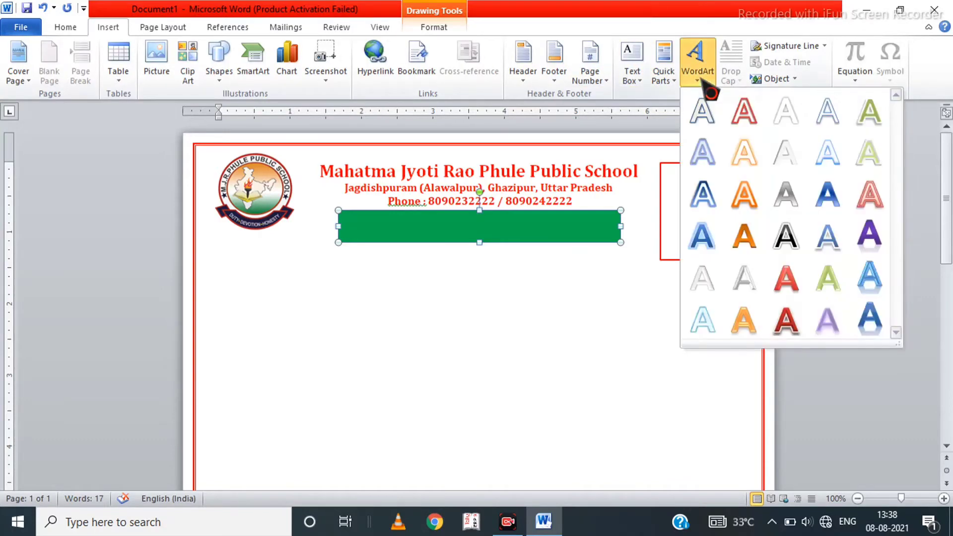
pyautogui.click(707, 106)
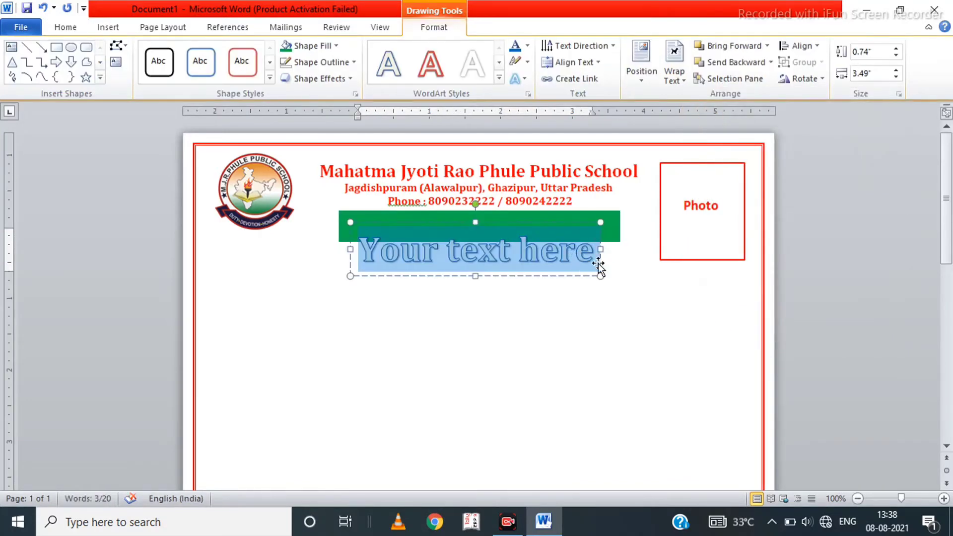
pyautogui.write('Application F')
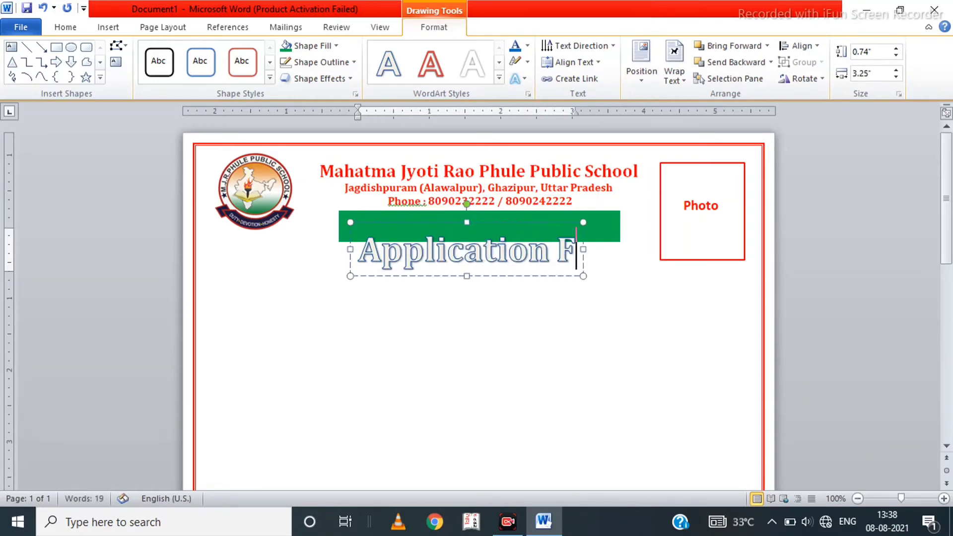
pyautogui.write('rom For Ad')
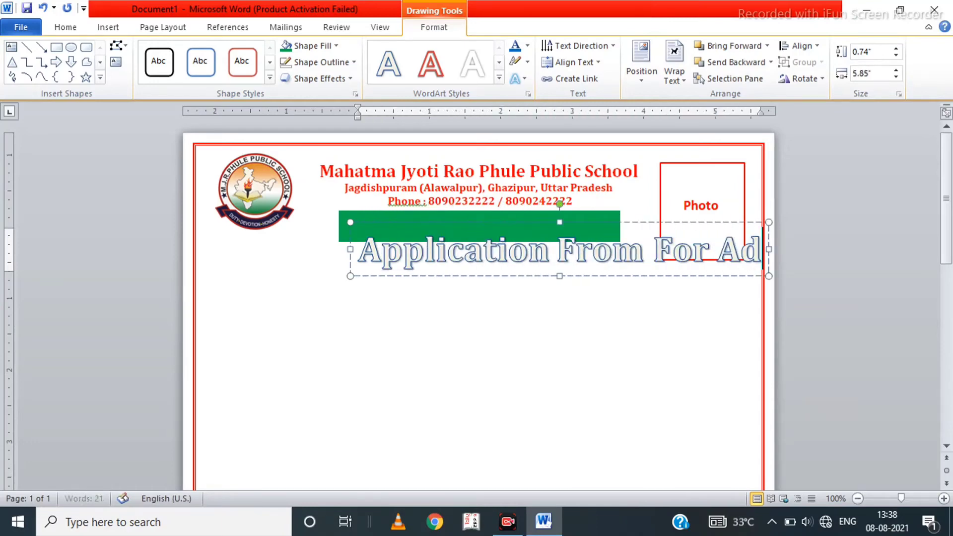
pyautogui.write('mission')
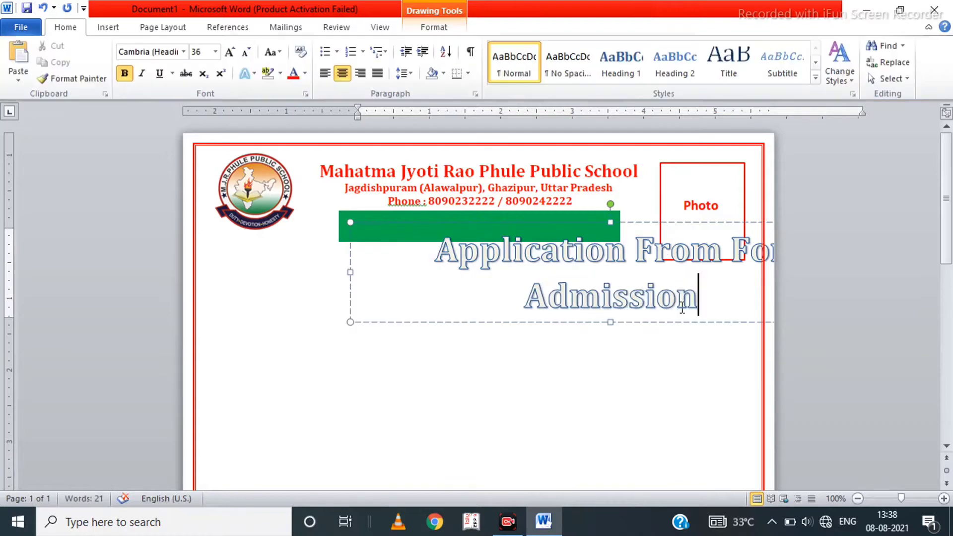
pyautogui.moveTo(706, 304)
pyautogui.mouseDown()
pyautogui.moveTo(493, 283)
pyautogui.moveTo(437, 257)
pyautogui.mouseUp()
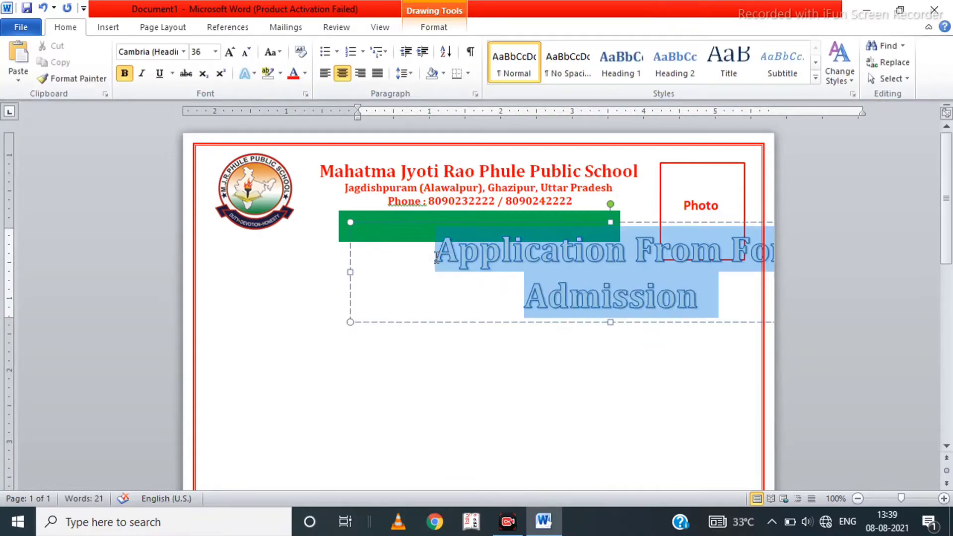
# Step: Move the WordArt box and shrink the title to 18 pt so it fits one line
pyautogui.moveTo(413, 225); pyautogui.dragTo(286, 242)
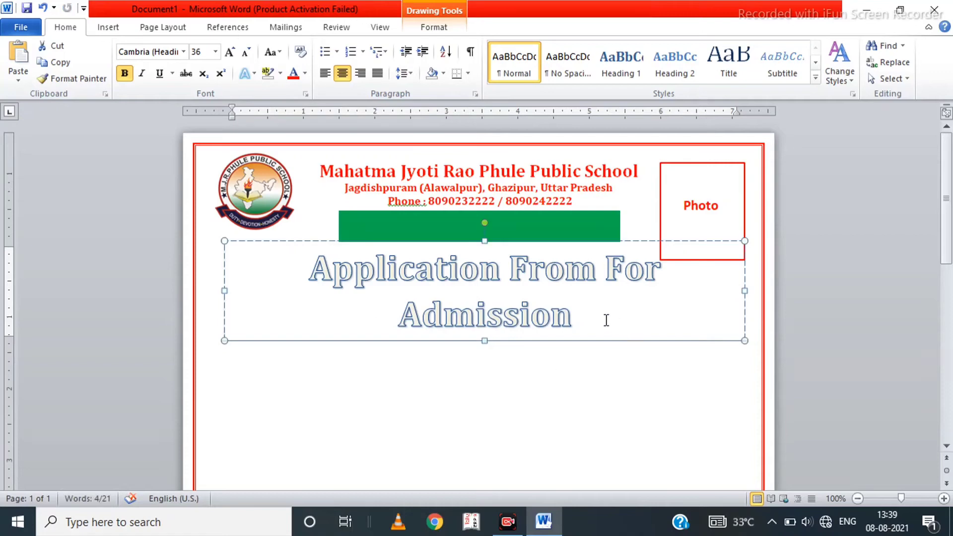
pyautogui.moveTo(605, 319); pyautogui.dragTo(325, 271)
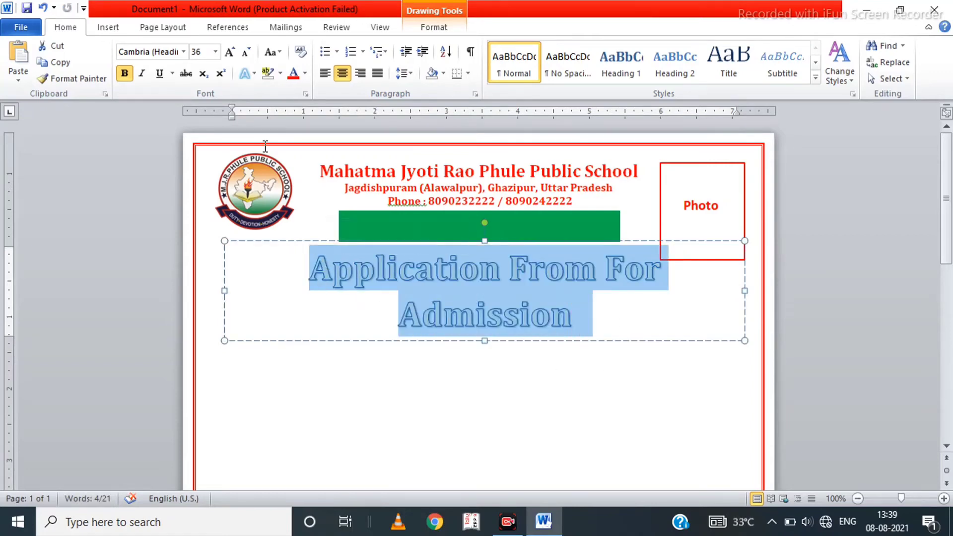
pyautogui.click(247, 51)
pyautogui.click(246, 52)
pyautogui.click(247, 52)
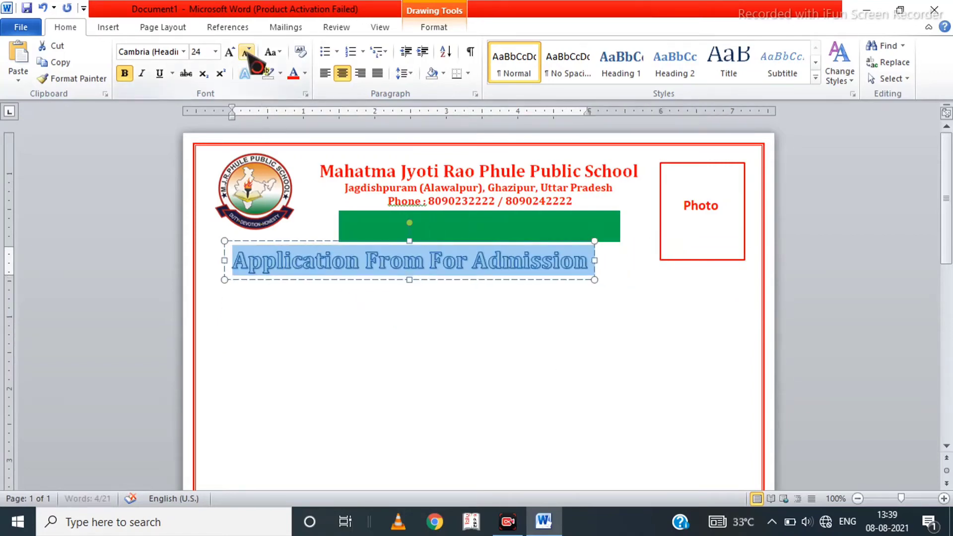
pyautogui.click(246, 51)
pyautogui.click(247, 51)
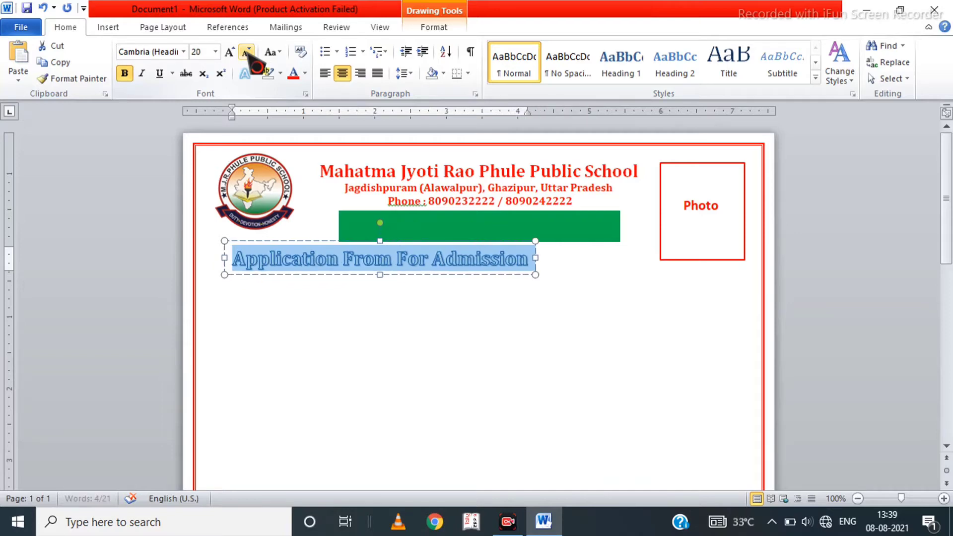
pyautogui.click(247, 52)
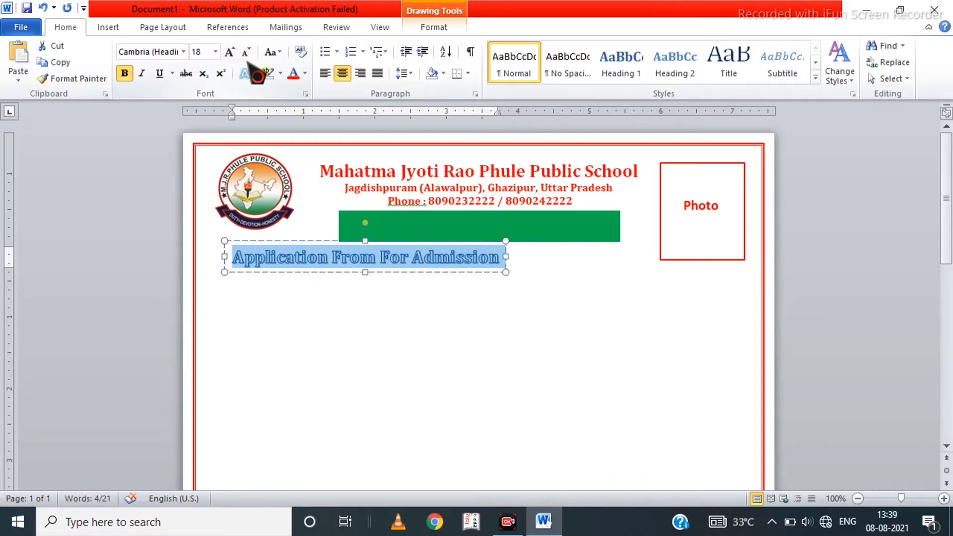
# Step: Make the title lettering white with no outline
pyautogui.click(434, 27)
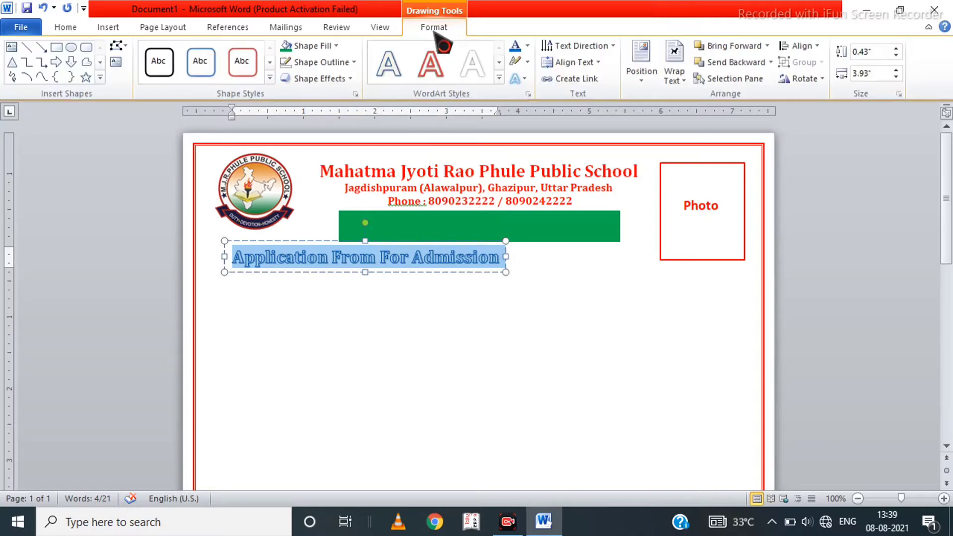
pyautogui.click(528, 46)
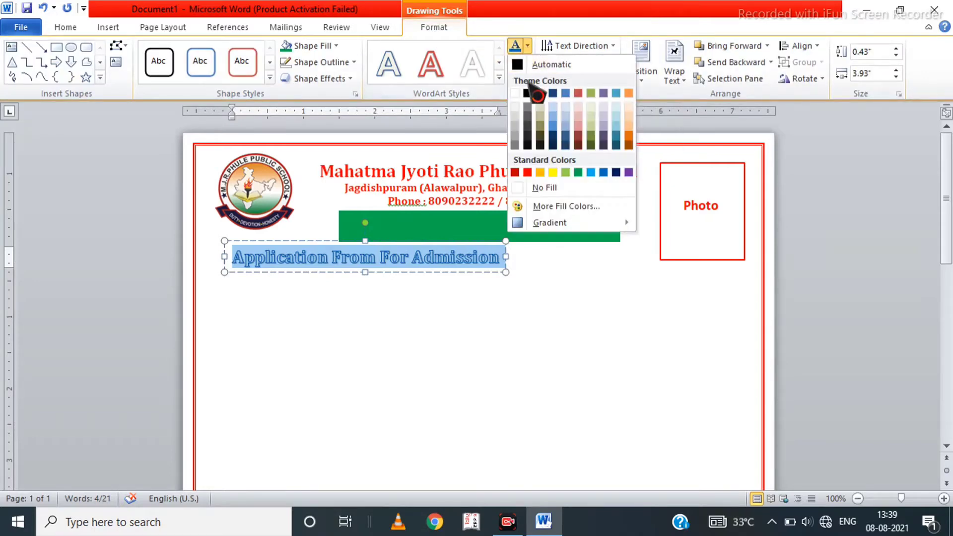
pyautogui.click(516, 93)
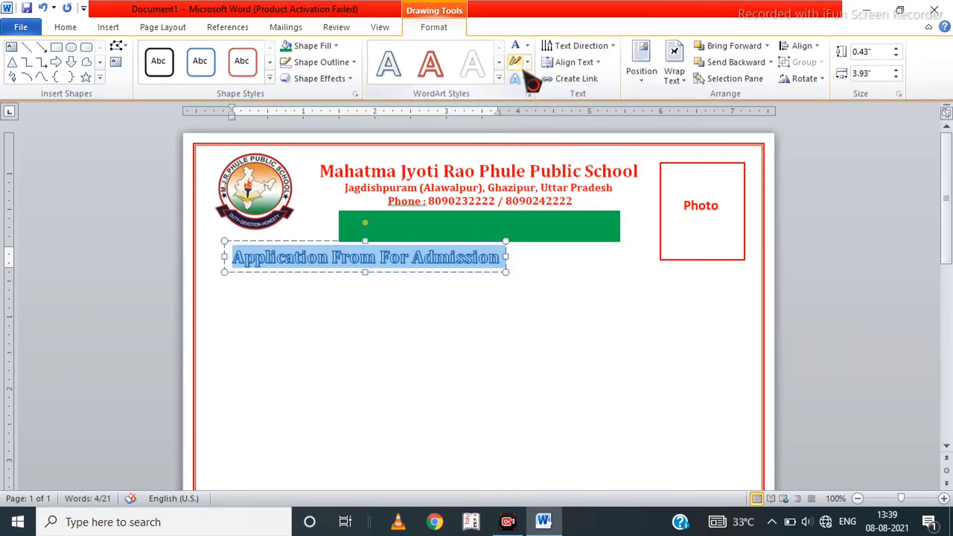
pyautogui.click(527, 62)
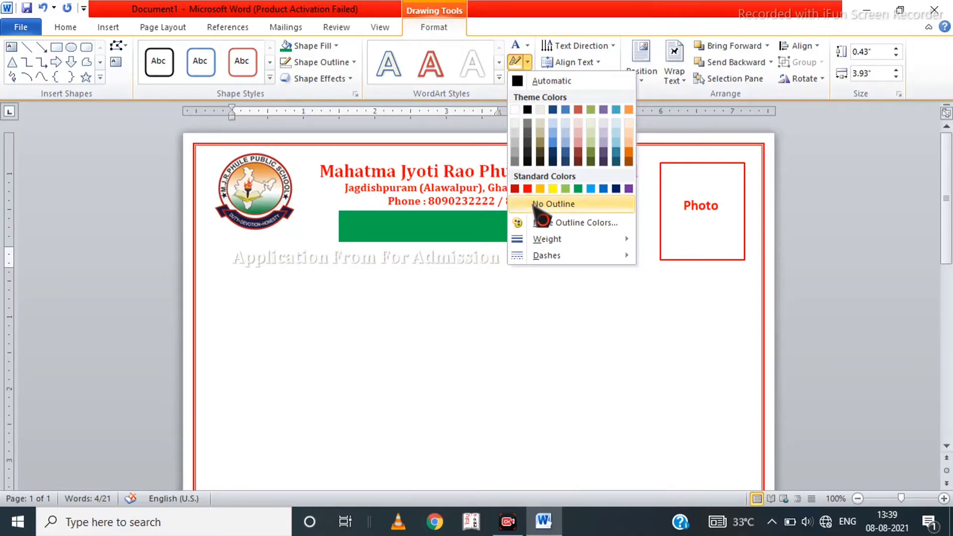
pyautogui.click(535, 205)
# Step: Position the title onto the green bar, fine-tuning it right and up
pyautogui.moveTo(464, 242); pyautogui.dragTo(557, 214)
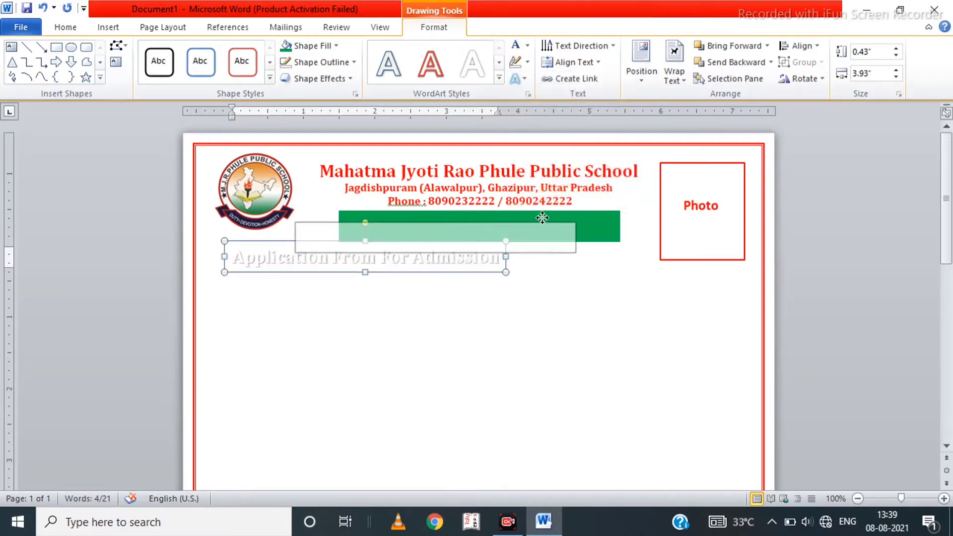
pyautogui.press('Right')
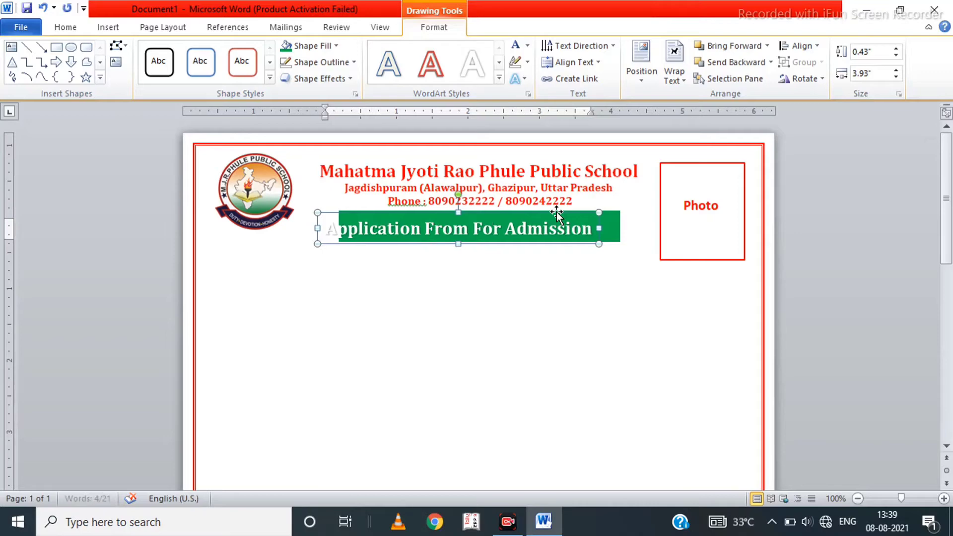
pyautogui.press('Right')
pyautogui.press('Right')
pyautogui.press('Right')
pyautogui.press('Right')
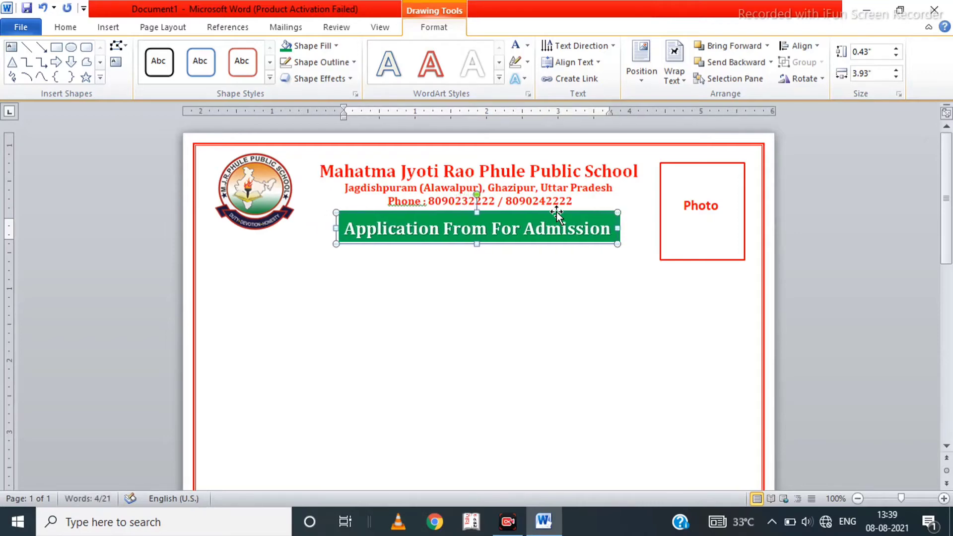
pyautogui.press('Up')
pyautogui.click(288, 293)
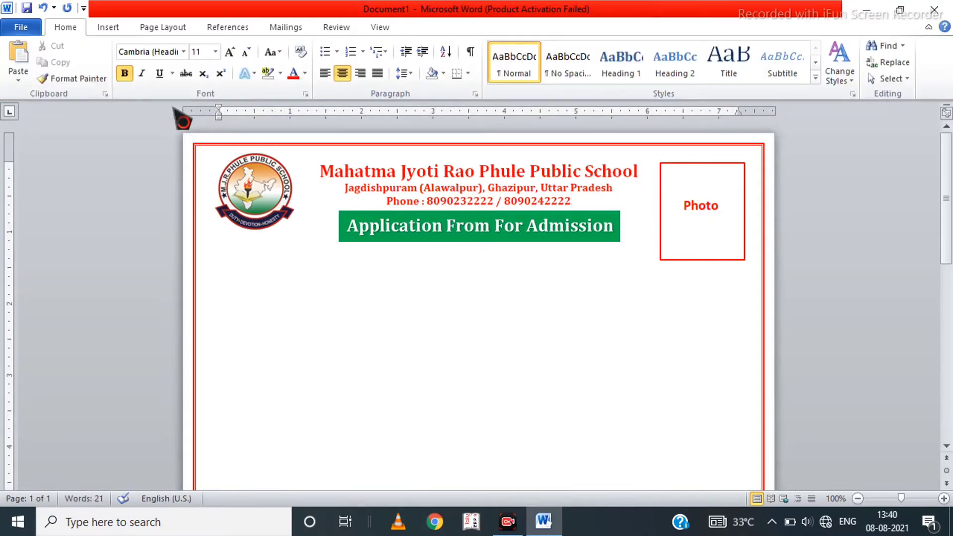
# Step: Draw a red horizontal line across the page below the header and set its weight to 1½ pt
pyautogui.click(119, 27)
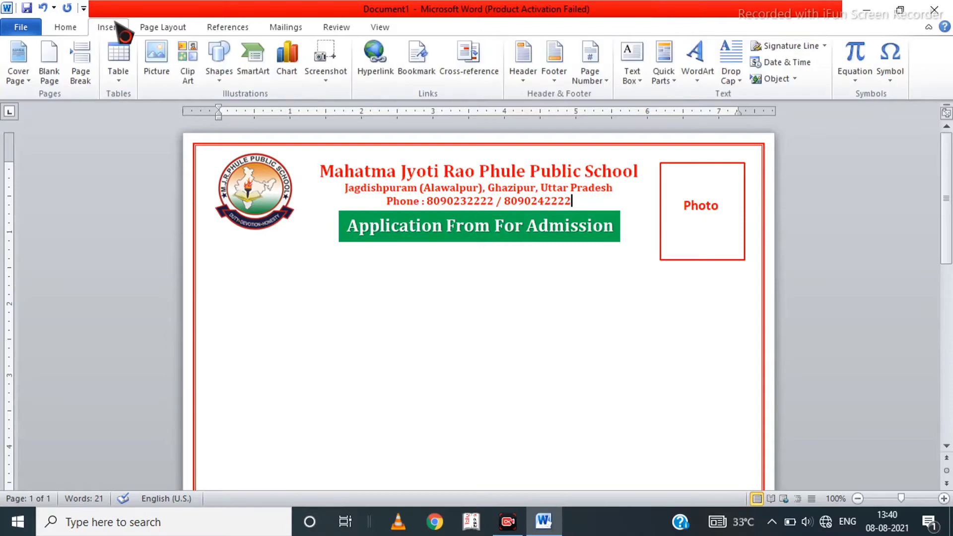
pyautogui.click(219, 59)
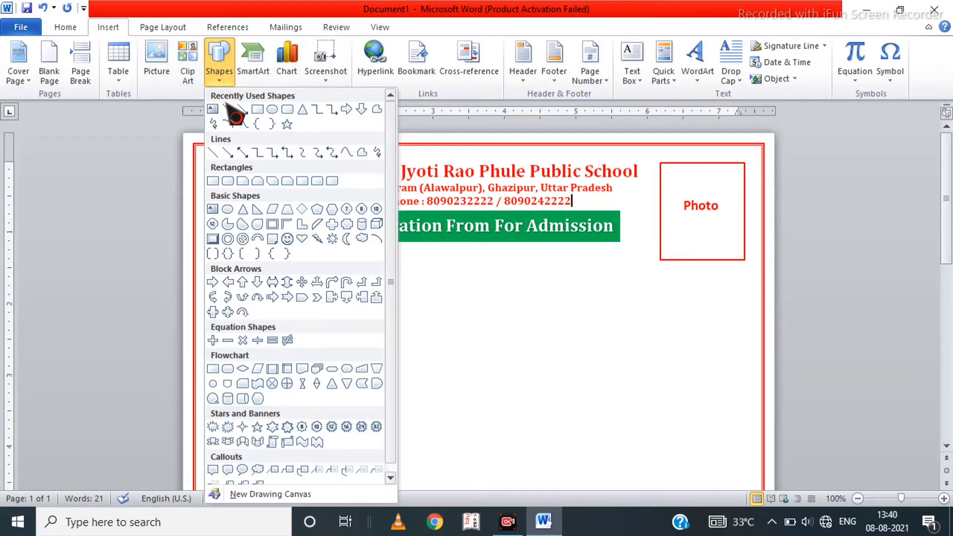
pyautogui.click(227, 109)
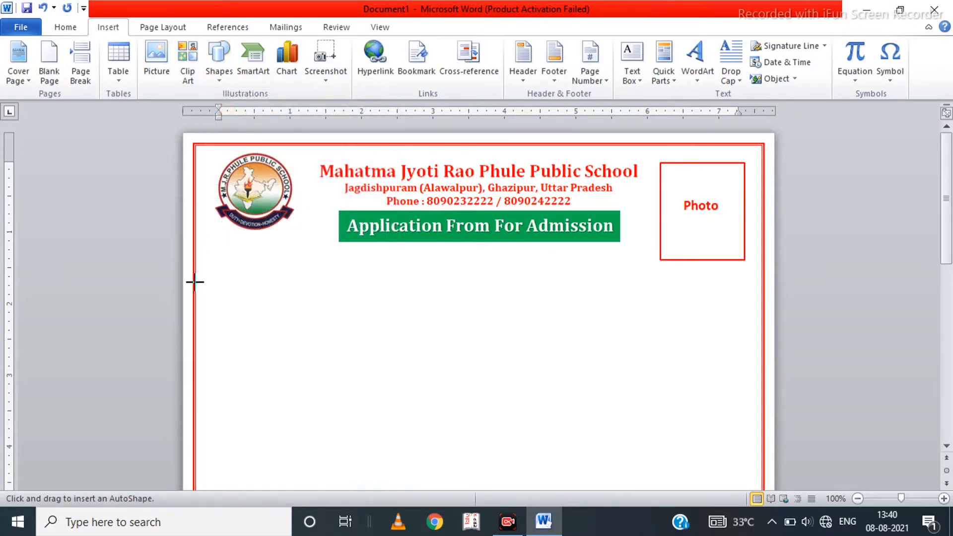
pyautogui.moveTo(194, 281); pyautogui.dragTo(745, 332)
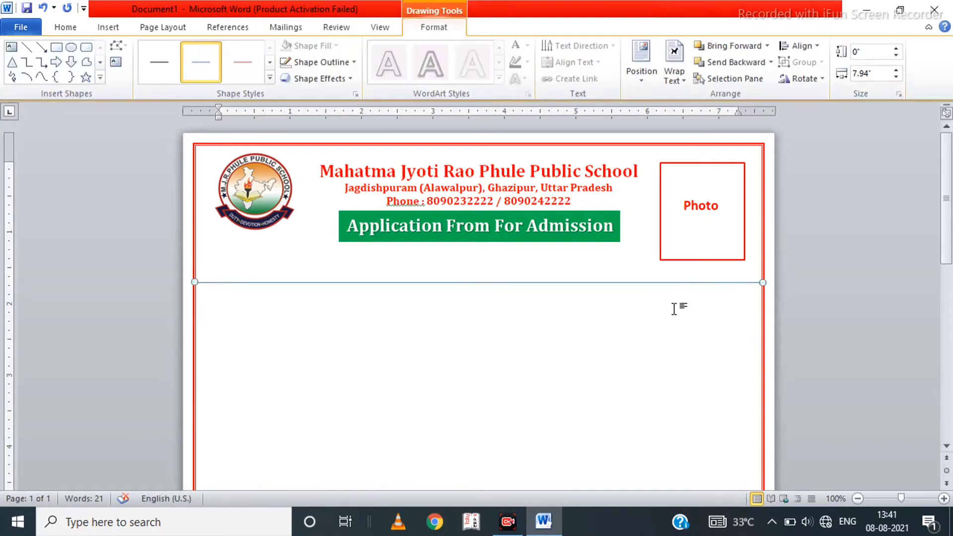
pyautogui.click(255, 70)
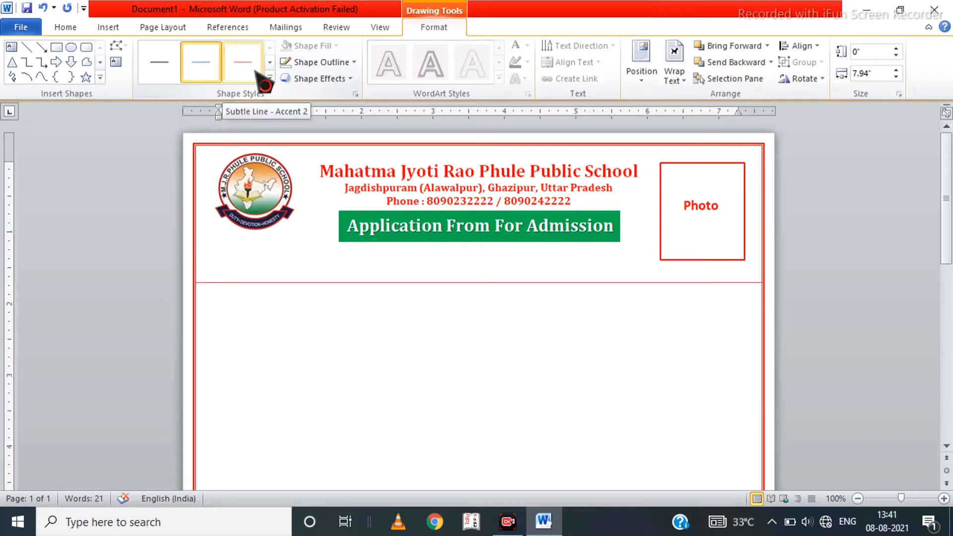
pyautogui.click(354, 63)
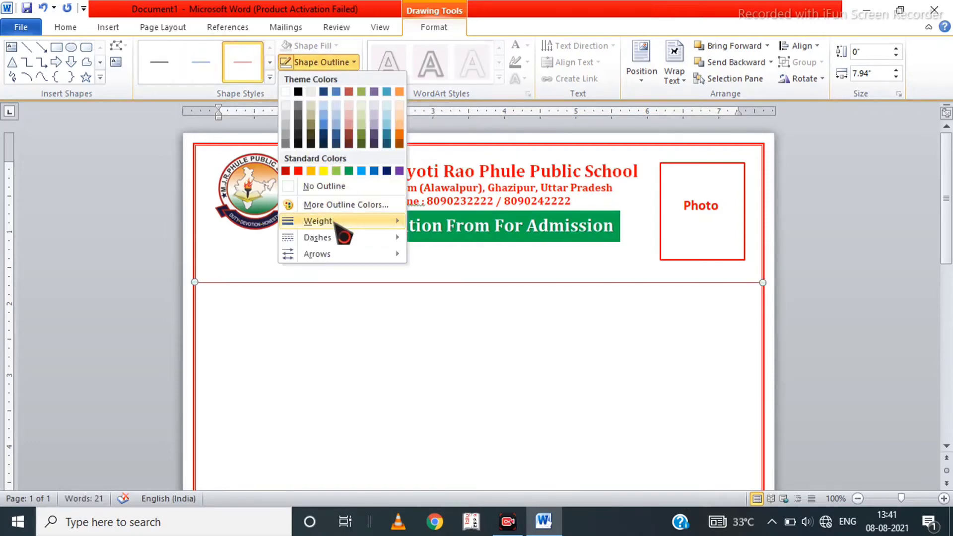
pyautogui.moveTo(317, 221)
pyautogui.click(457, 289)
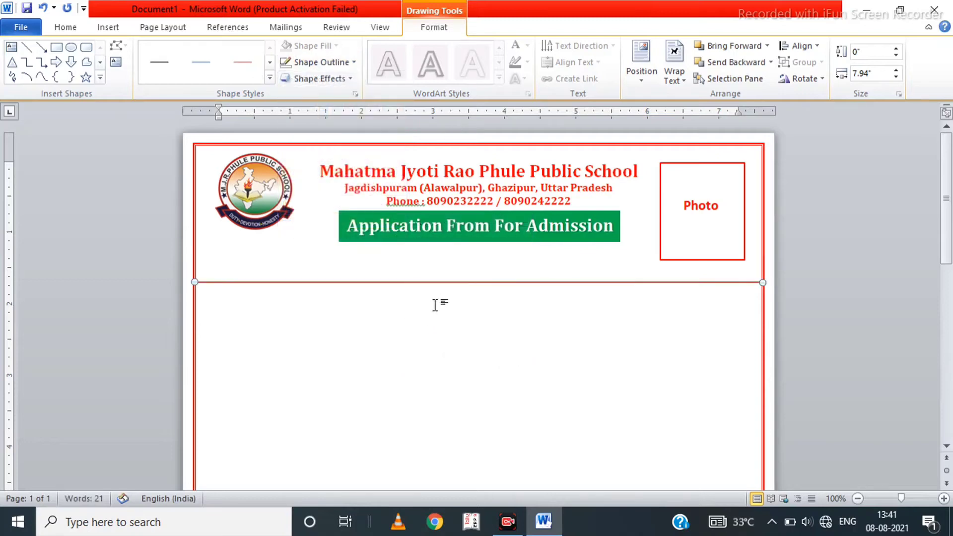
pyautogui.click(427, 317)
# Step: Type 'Admission No:' on a new line below the divider and size it to 14 pt
pyautogui.doubleClick(228, 312)
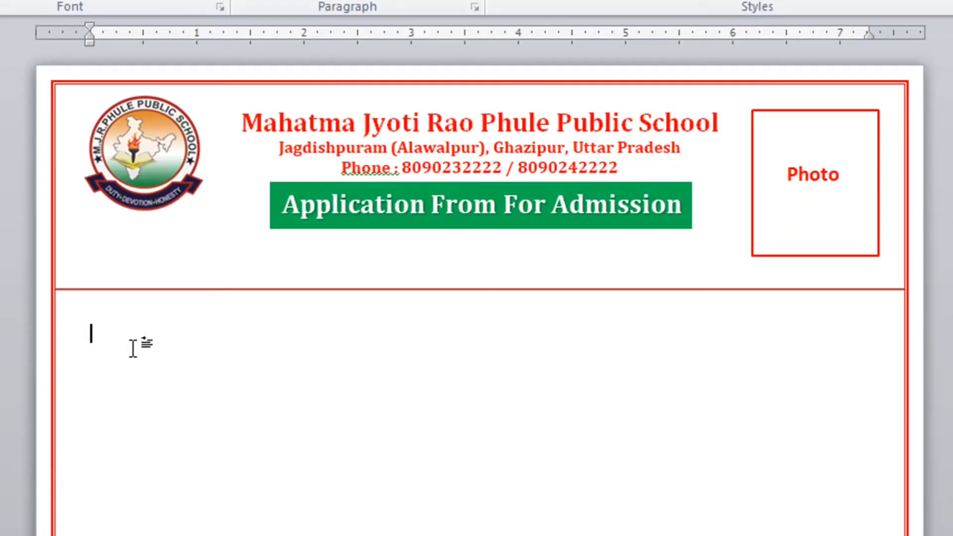
pyautogui.write('Adm')
pyautogui.write('ission No:')
pyautogui.tripleClick(240, 311)
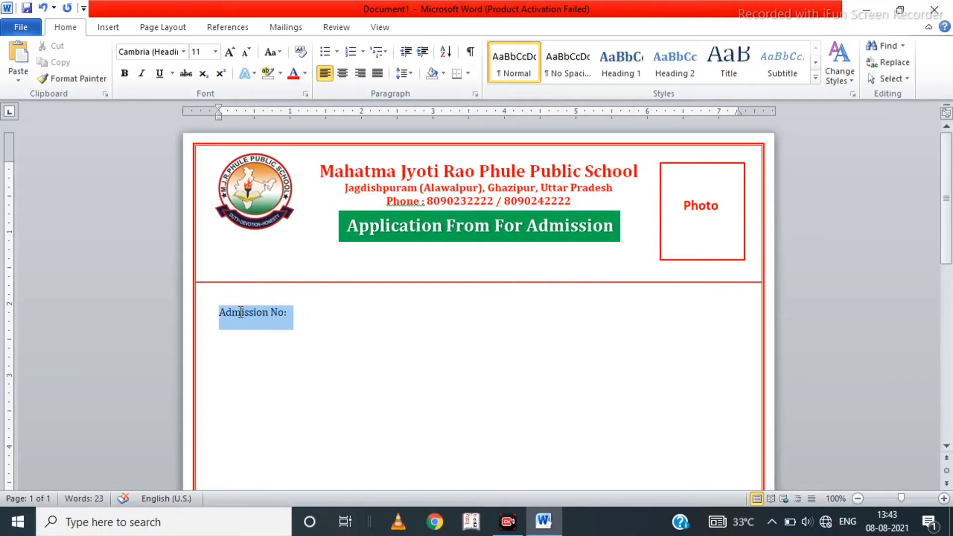
pyautogui.click(229, 51)
pyautogui.click(229, 52)
pyautogui.click(229, 52)
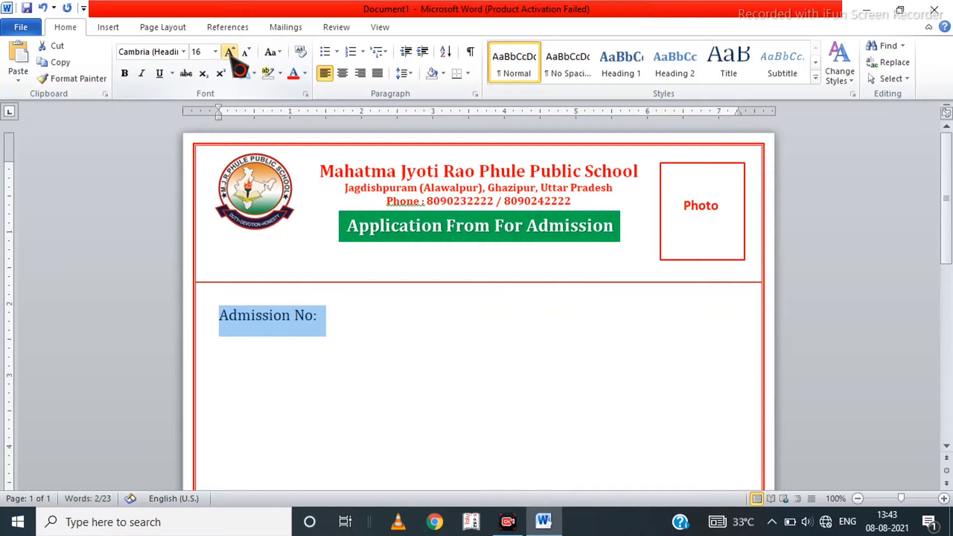
pyautogui.click(245, 52)
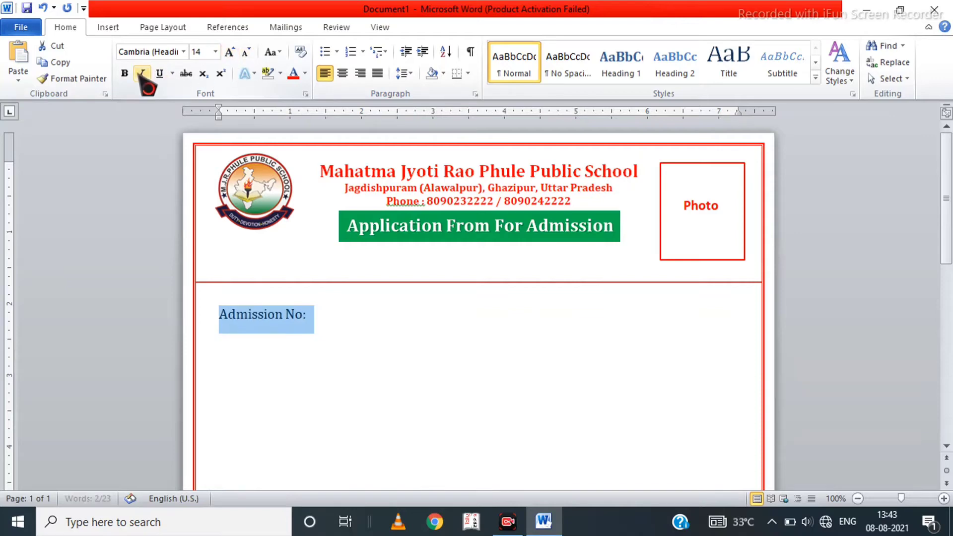
# Step: Make the Admission No: label bold and red
pyautogui.click(128, 73)
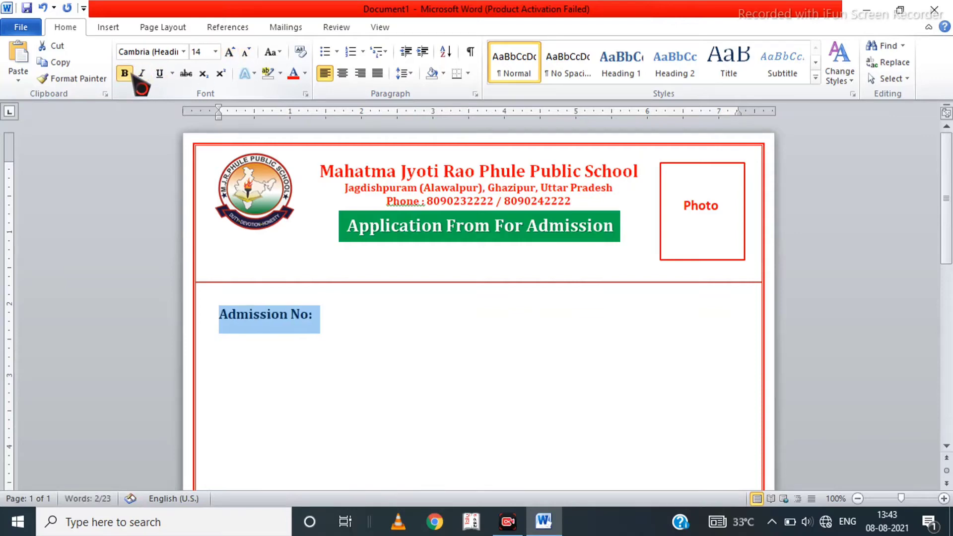
pyautogui.click(305, 73)
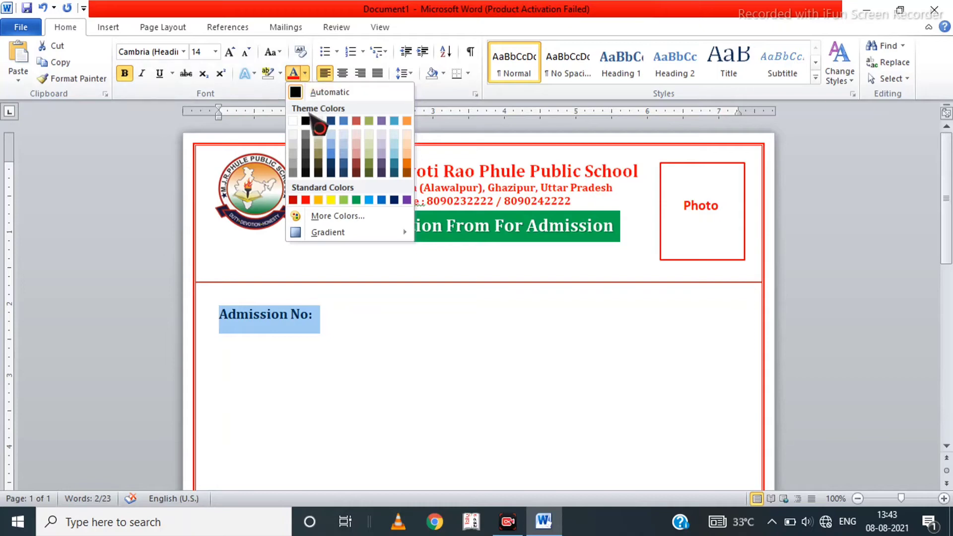
pyautogui.click(306, 200)
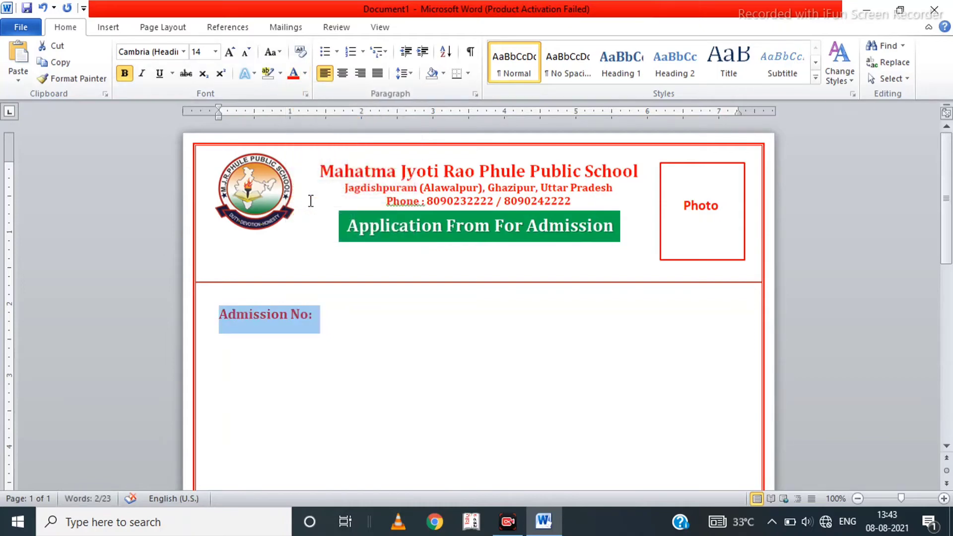
pyautogui.click(356, 341)
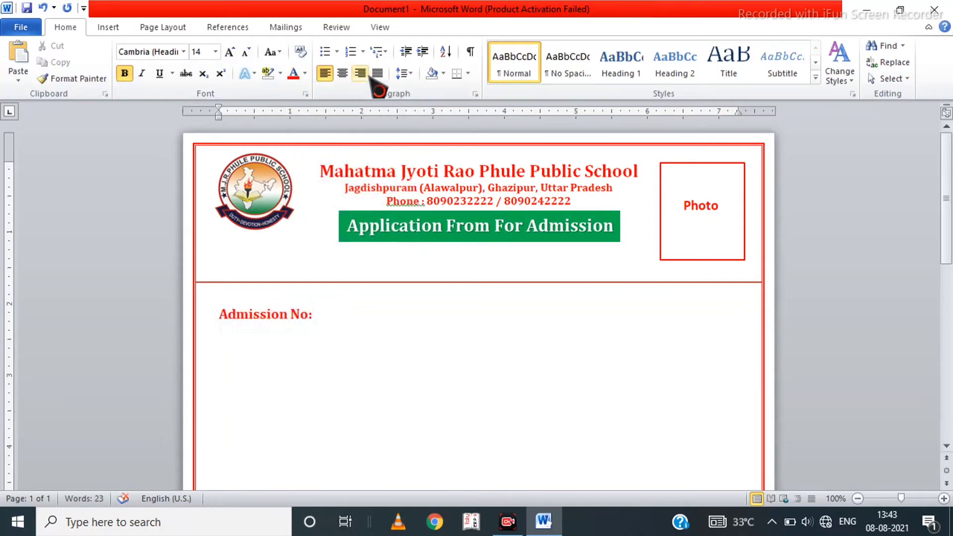
pyautogui.click(108, 26)
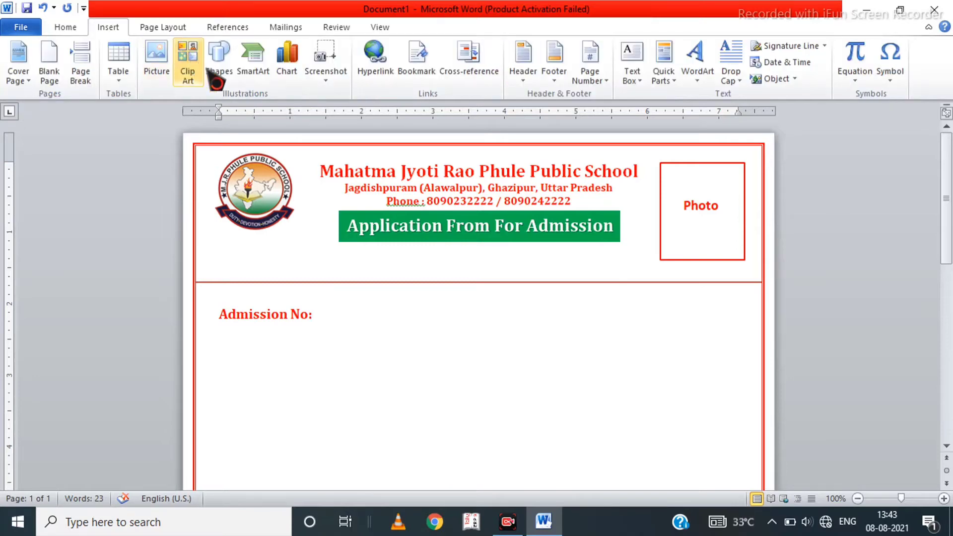
# Step: Draw a rectangle over the Admission No: label and remove its fill
pyautogui.click(219, 57)
pyautogui.click(257, 110)
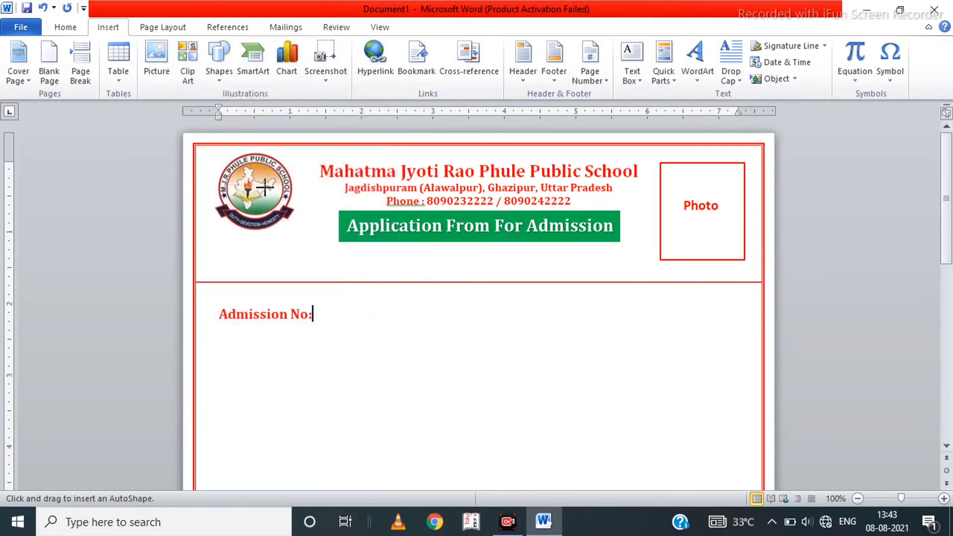
pyautogui.moveTo(212, 303); pyautogui.dragTo(397, 330)
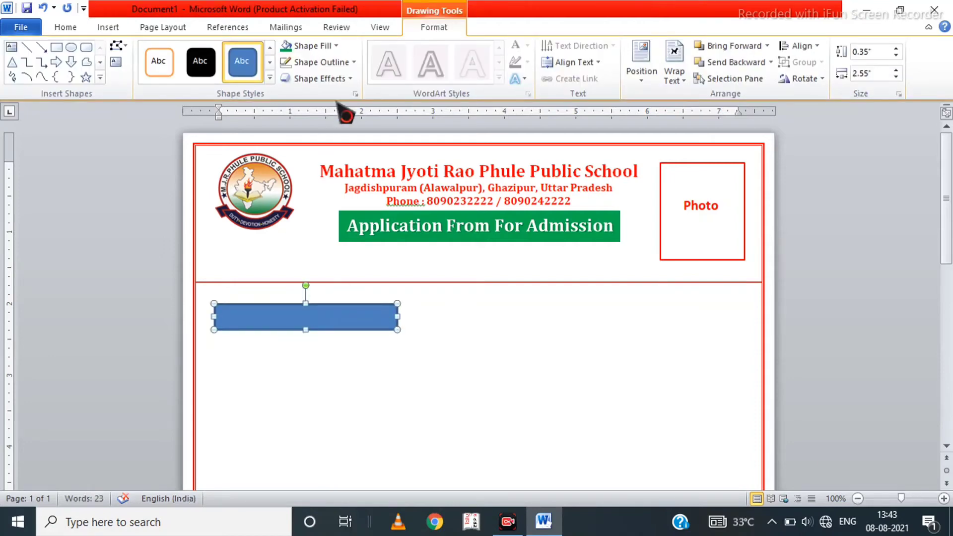
pyautogui.click(310, 45)
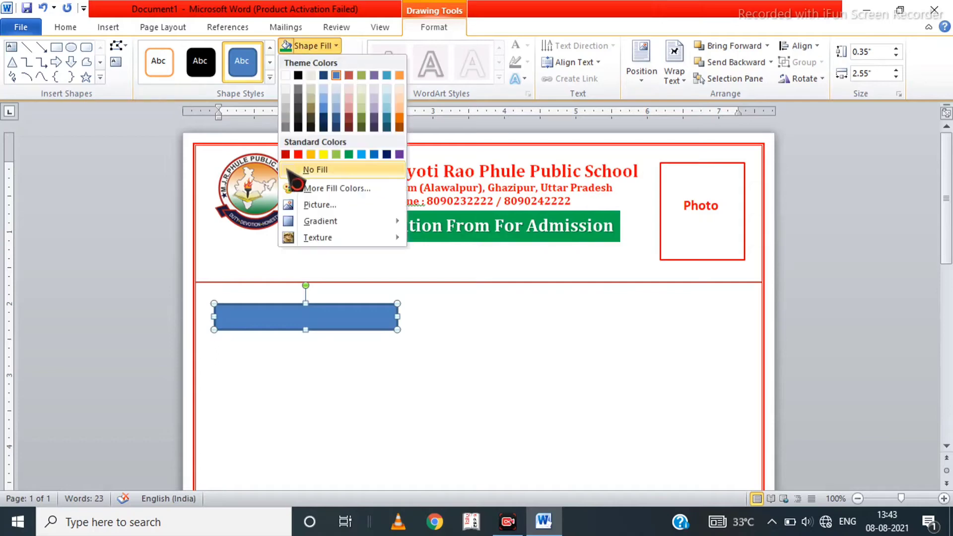
pyautogui.click(315, 169)
# Step: Give the rectangle a thicker black outline
pyautogui.click(346, 63)
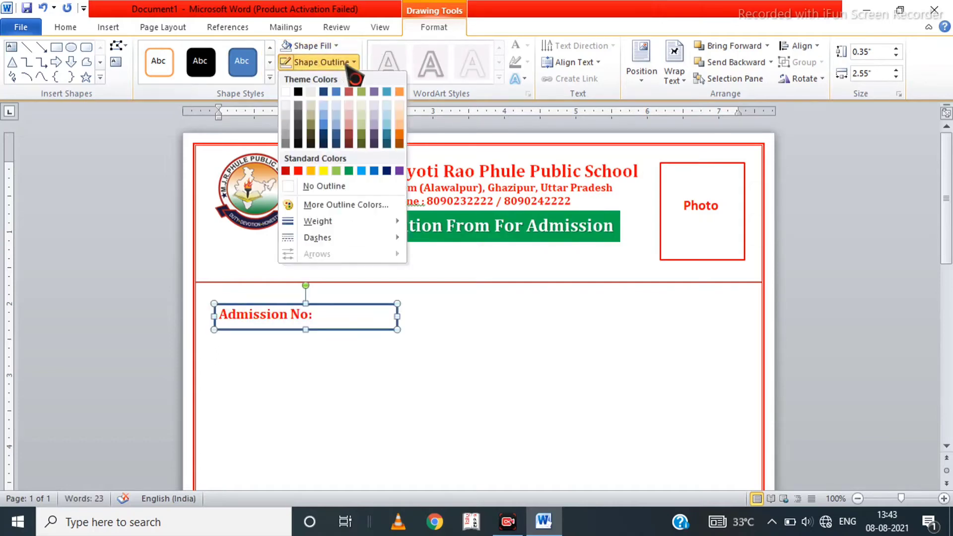
pyautogui.moveTo(318, 221)
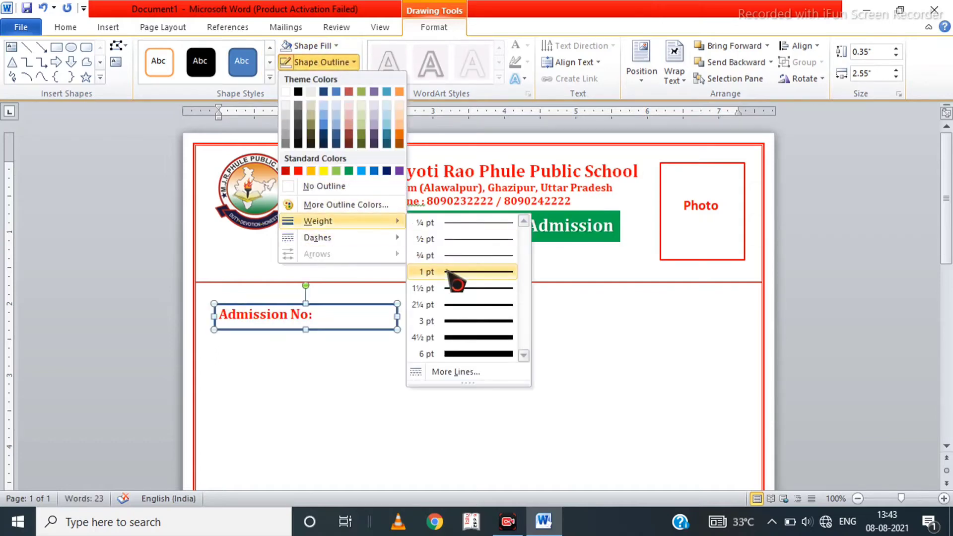
pyautogui.click(455, 288)
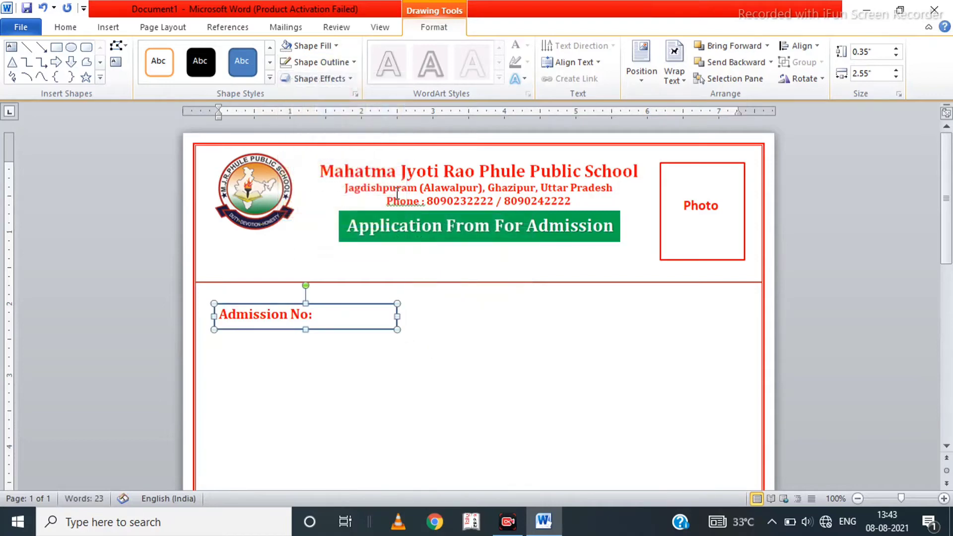
pyautogui.click(353, 62)
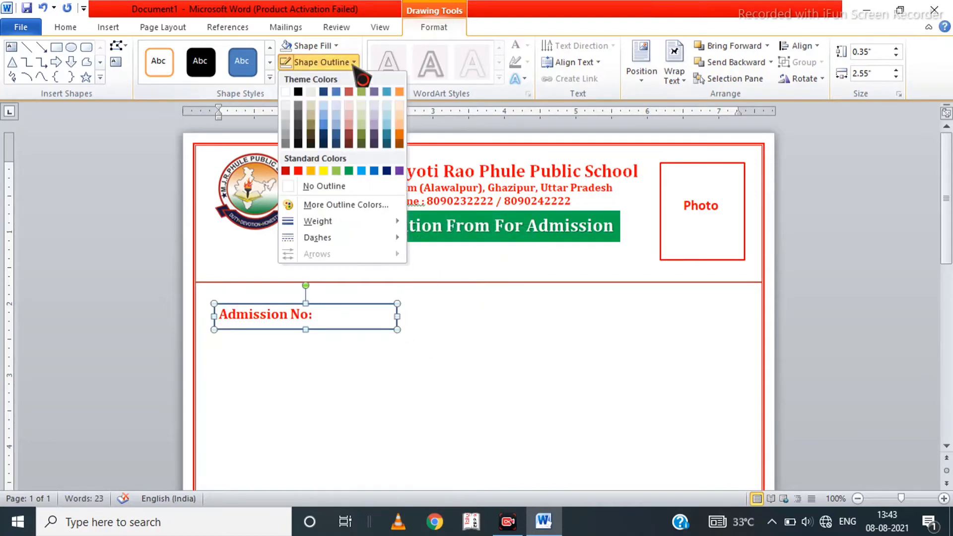
pyautogui.click(300, 92)
pyautogui.click(385, 400)
# Step: Type 'Student's Details' below the box and format it bold and underlined
pyautogui.write('S')
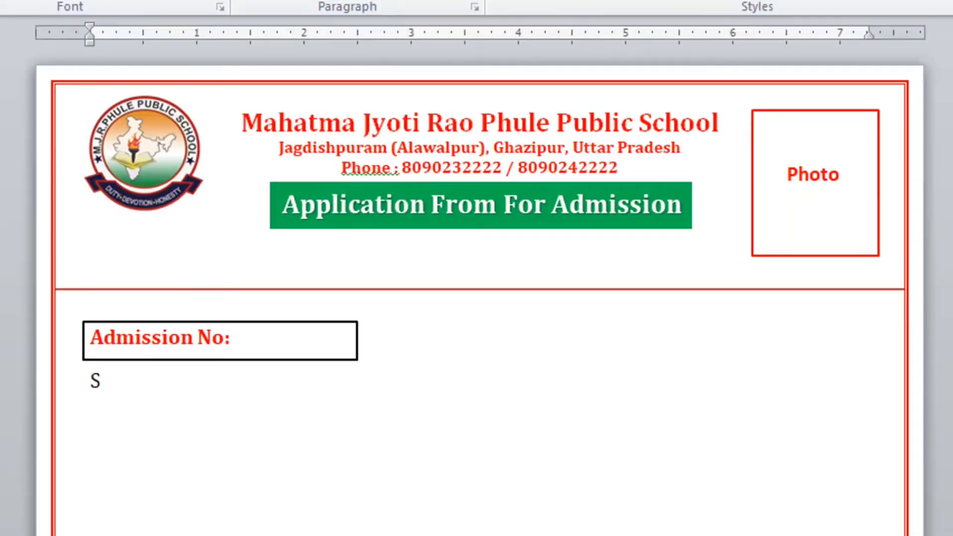
pyautogui.write('tudent’s De')
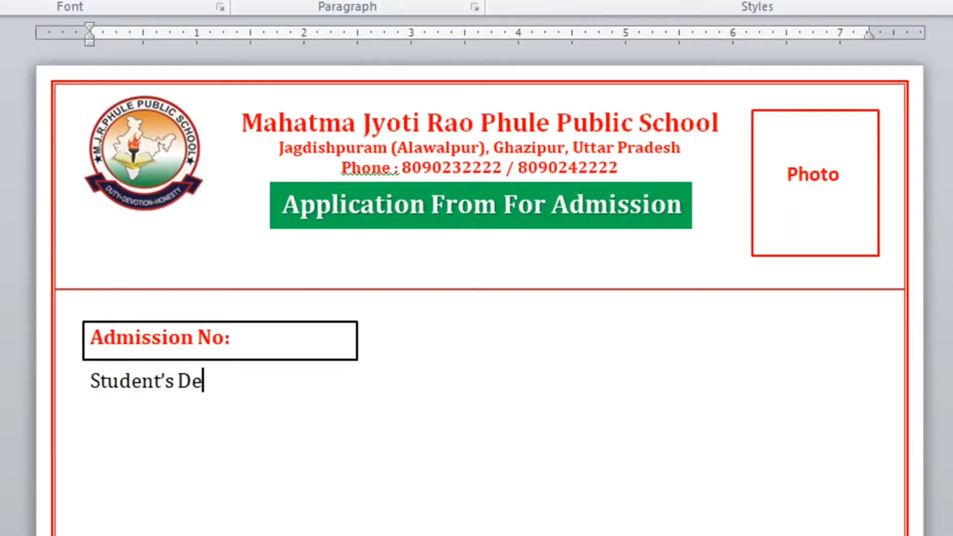
pyautogui.write('tai')
pyautogui.write('ls')
pyautogui.moveTo(325, 350); pyautogui.dragTo(240, 350)
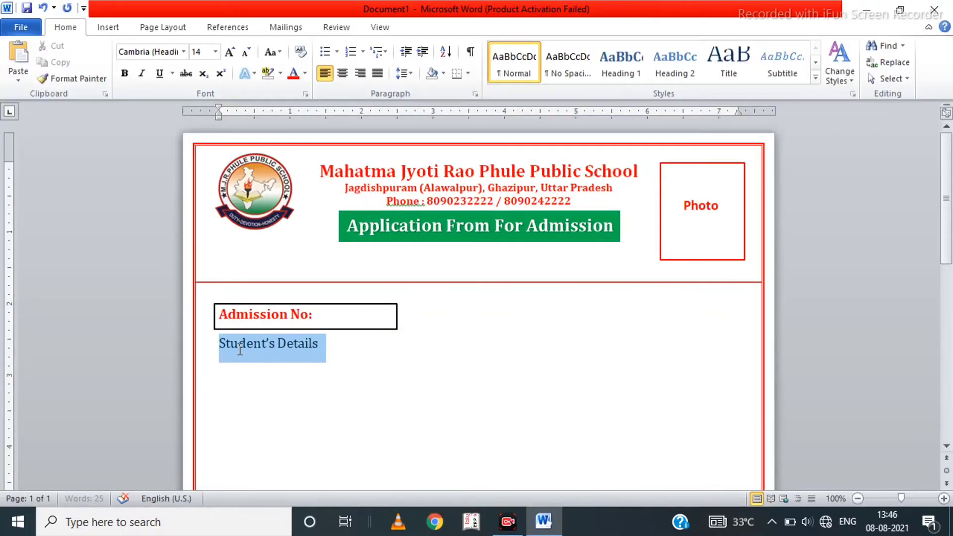
pyautogui.click(125, 74)
pyautogui.click(125, 74)
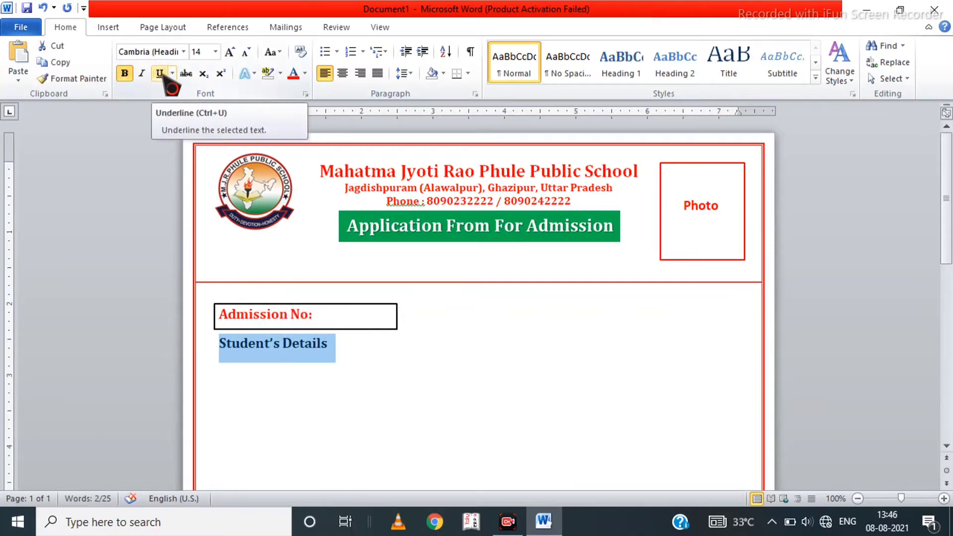
pyautogui.click(159, 74)
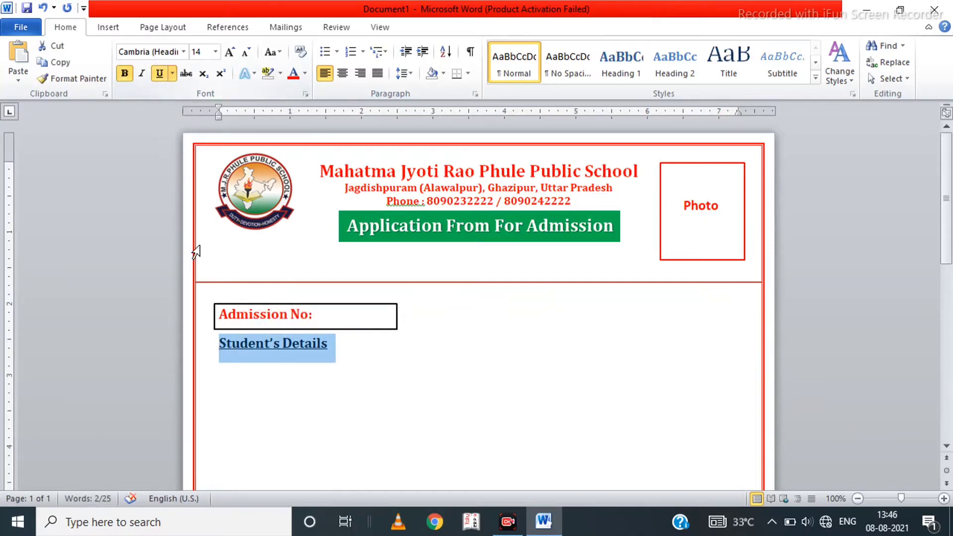
# Step: Insert a blank line above the heading and begin a non-bold, non-underlined arrow-bullet line below it
pyautogui.click(224, 348)
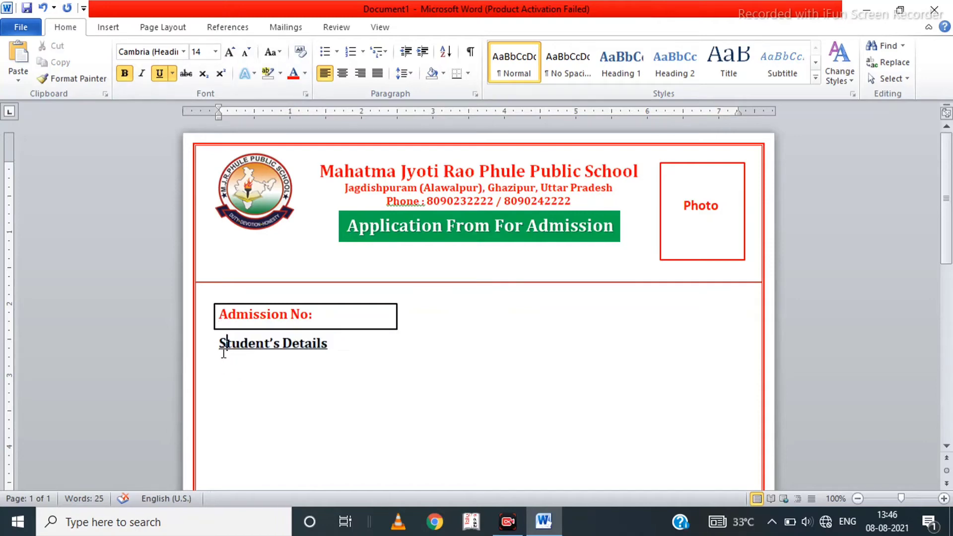
pyautogui.press('Return')
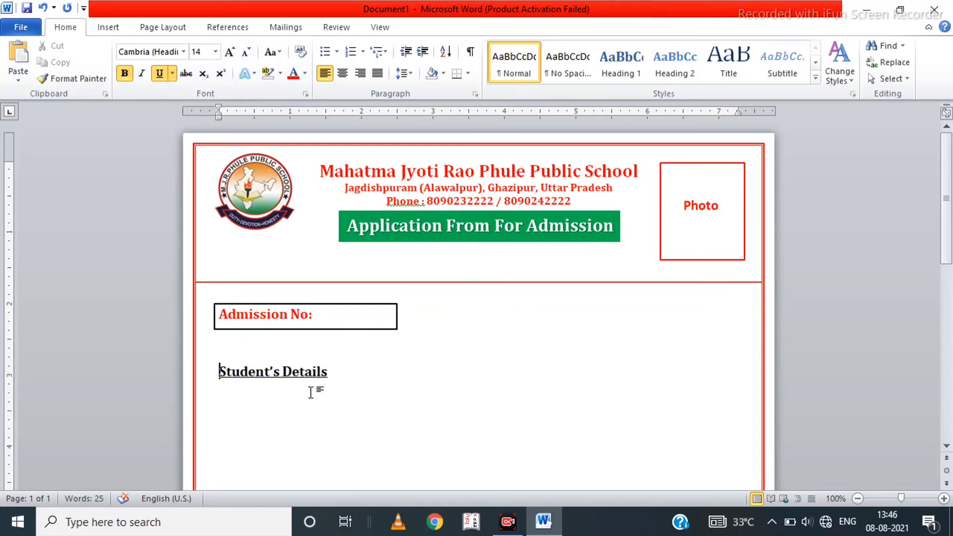
pyautogui.click(310, 392)
pyautogui.scroll(-2, 310, 392)
pyautogui.click(124, 73)
pyautogui.click(162, 74)
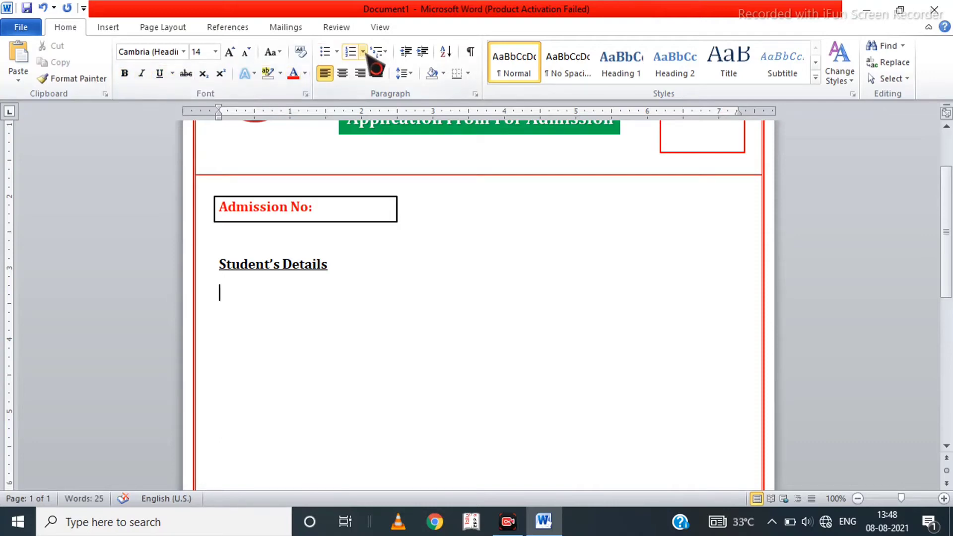
pyautogui.click(337, 52)
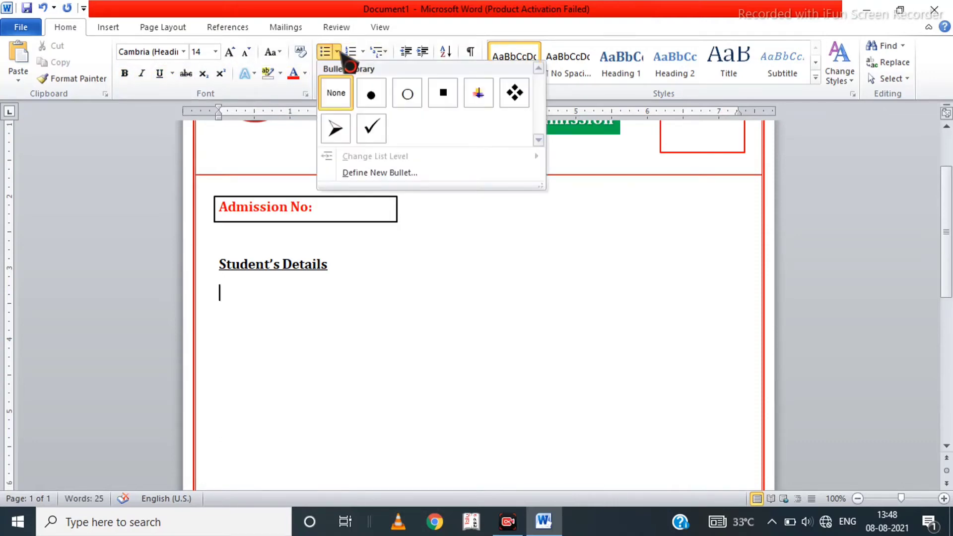
pyautogui.click(346, 124)
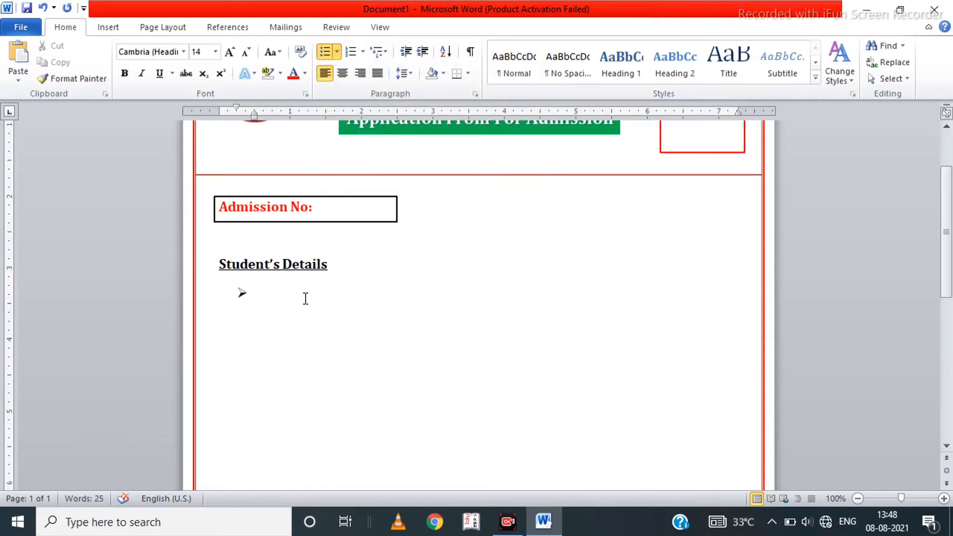
# Step: Type underscored bullet lines for Name of Student, Date of Birth, Father's and Mother's Names, Occupation, Education Qualification
pyautogui.write('Name of Studen')
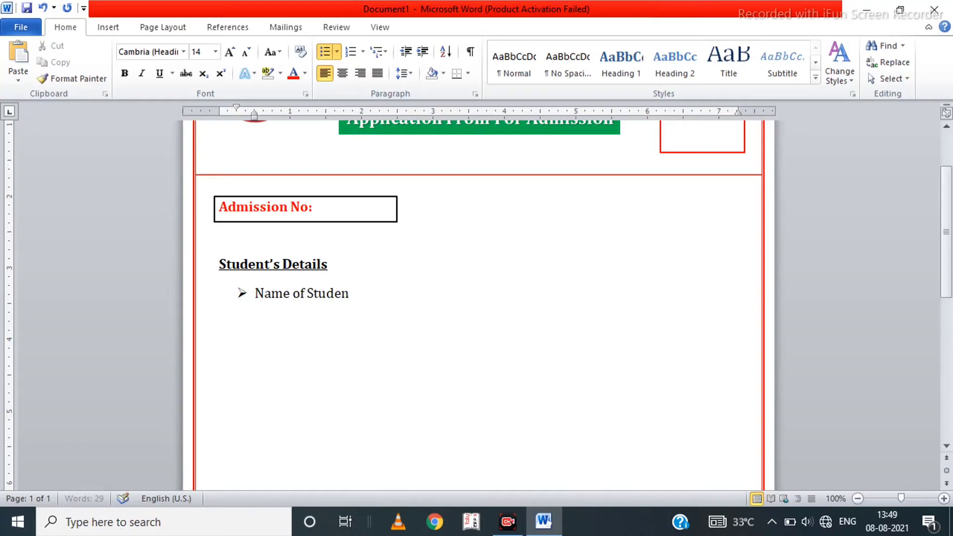
pyautogui.write('t_______________________________________________________')
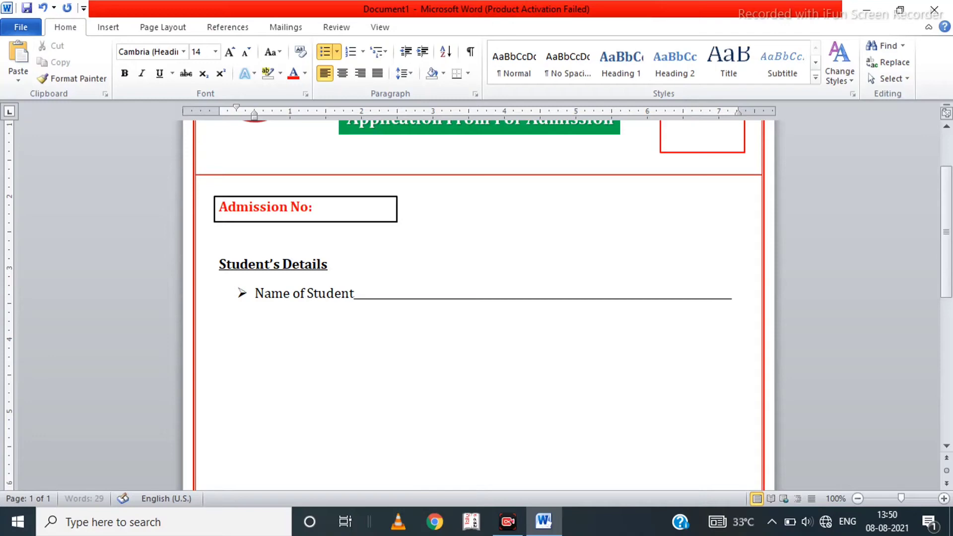
pyautogui.write(' Date of Bi')
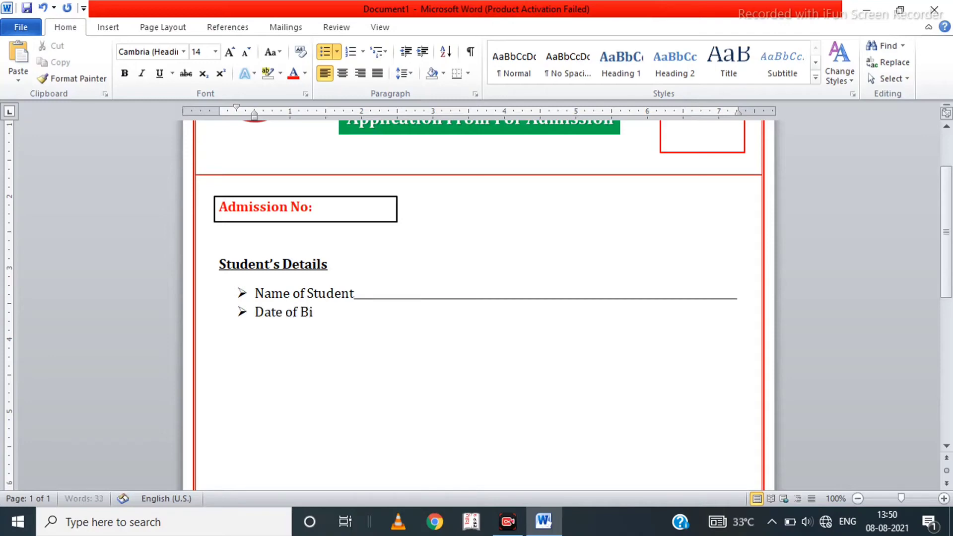
pyautogui.write('rth________________________________________')
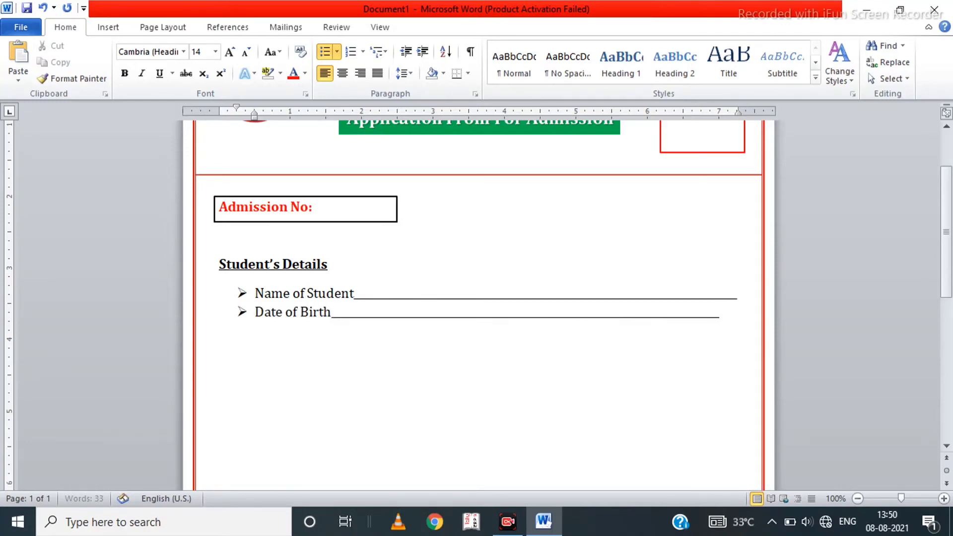
pyautogui.write('____')
pyautogui.press('Return')
pyautogui.write('Father’s Name')
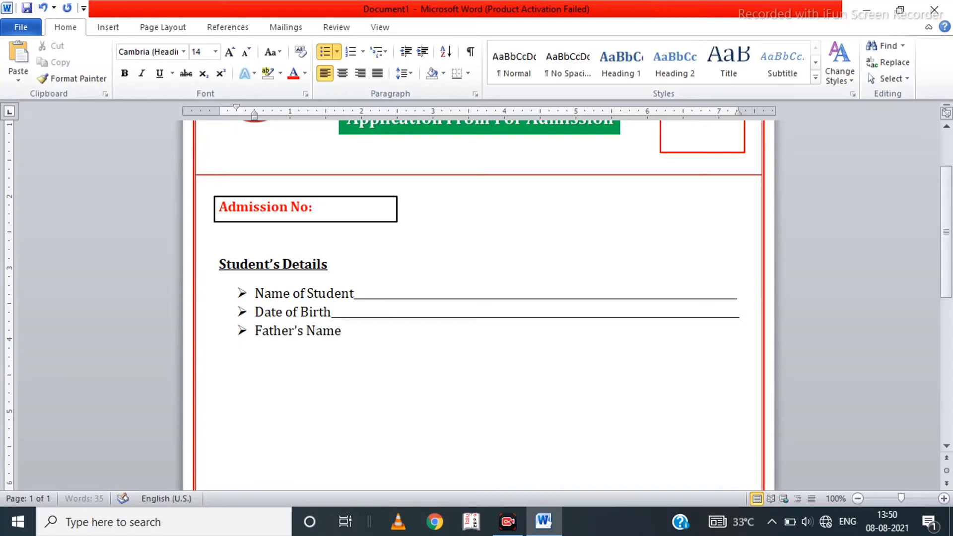
pyautogui.write('_______________________________________________________')
pyautogui.press('Return')
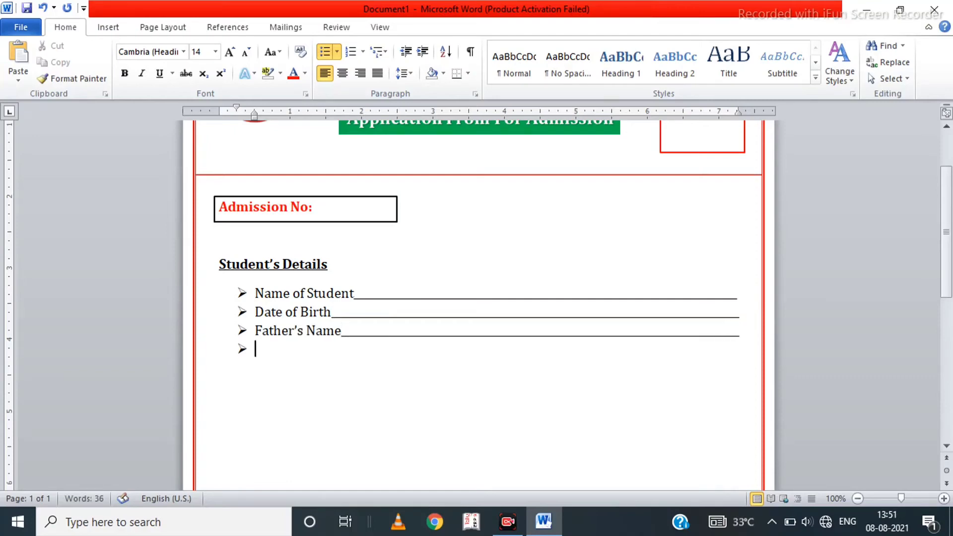
pyautogui.write('Mother’sName')
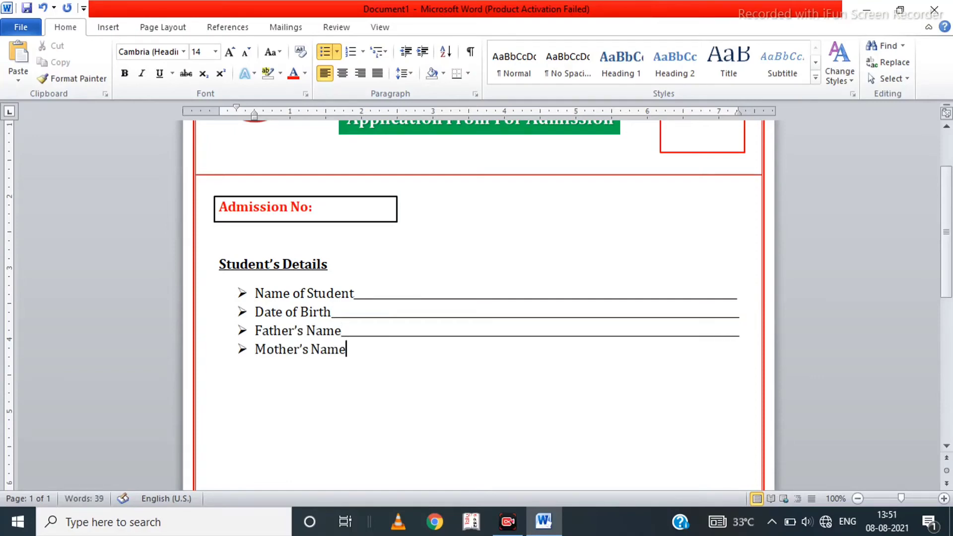
pyautogui.write('_________________________________________________________')
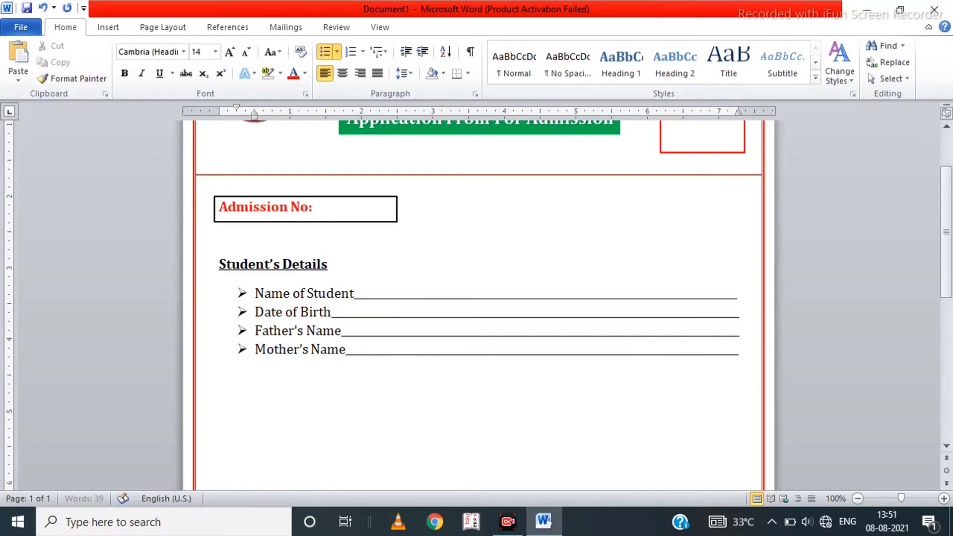
pyautogui.write('cupation : Father')
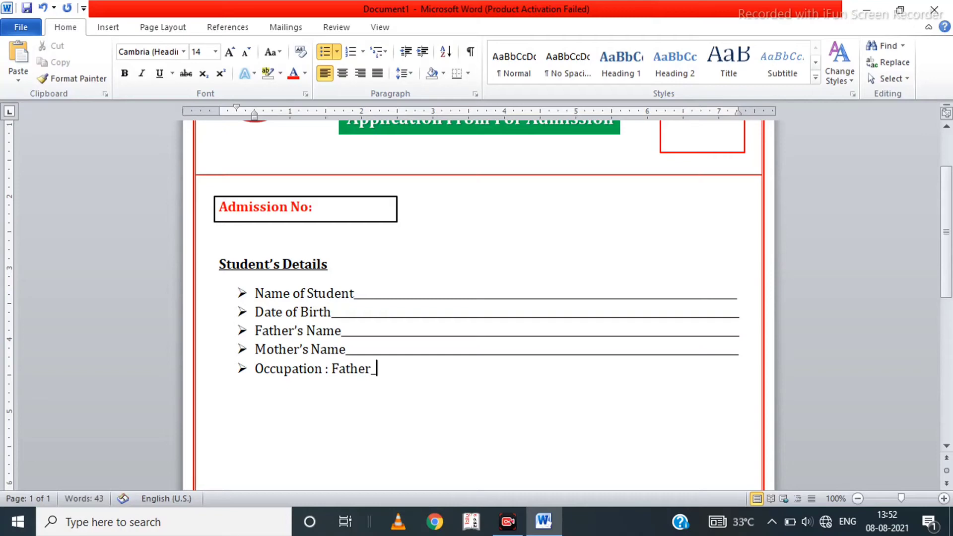
pyautogui.write('___________________________')
pyautogui.write('Mot')
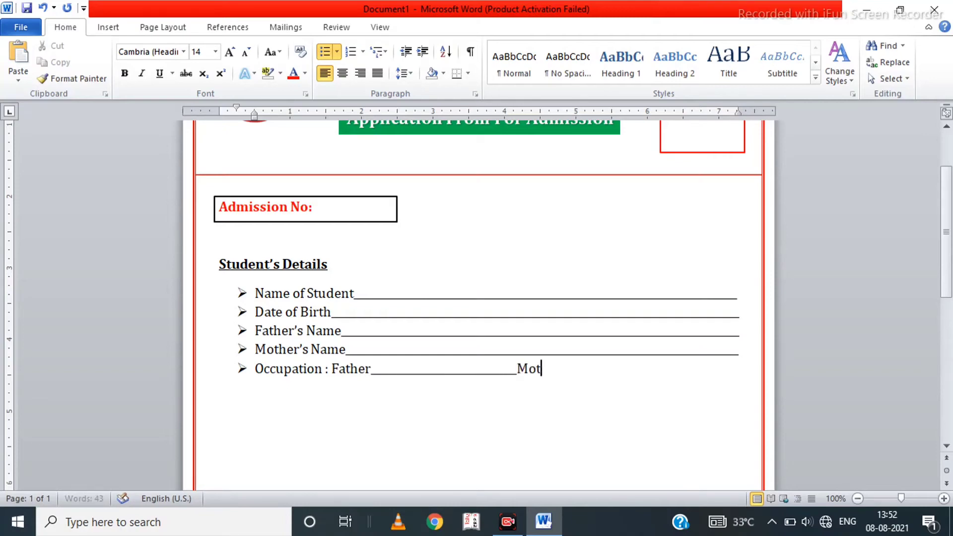
pyautogui.write('her_______________________________________')
pyautogui.press('BackSpace')
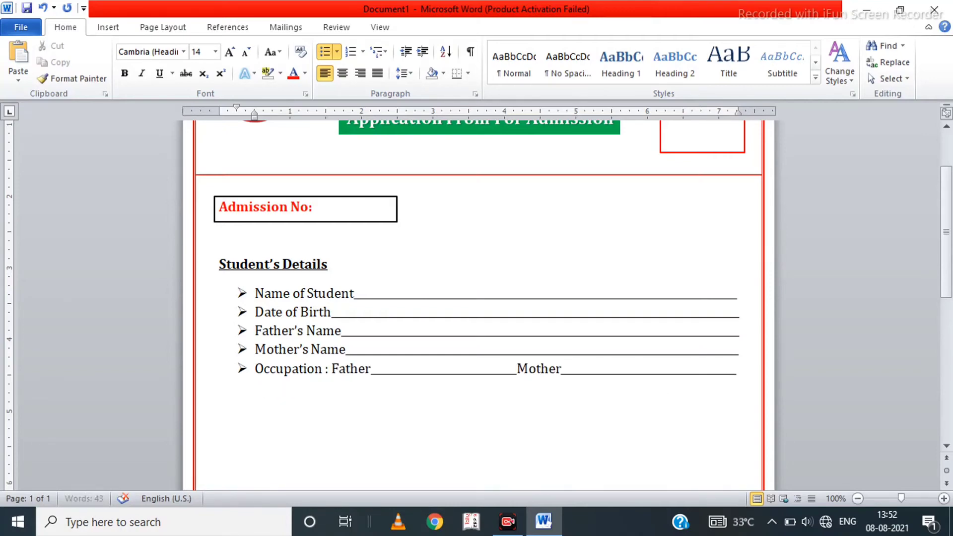
pyautogui.press('Return')
pyautogui.write('Educatio')
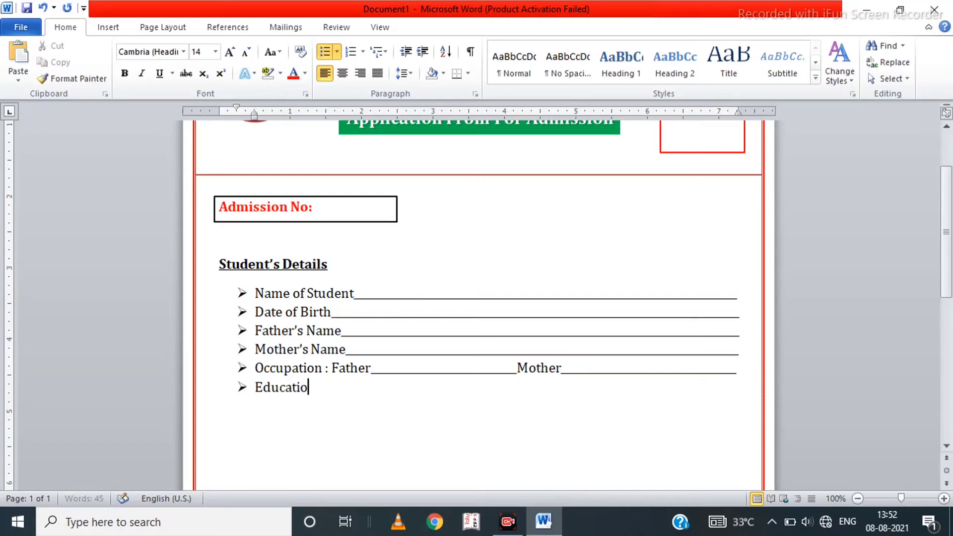
pyautogui.write('n Qualifi')
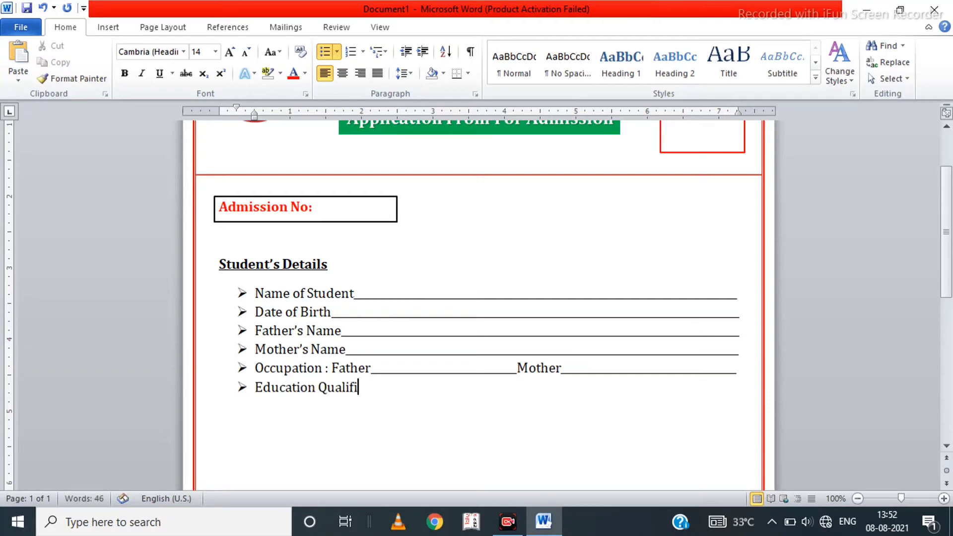
pyautogui.write('cation of Father')
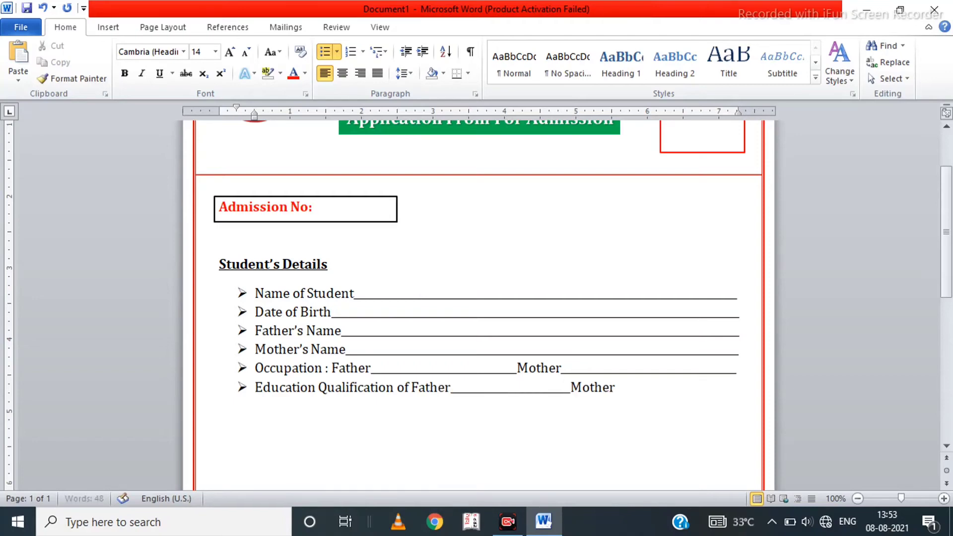
pyautogui.write('________________')
# Step: Add underscored bullet lines for Residential/Office Address, Residential Phone No., and Nationality with Class sought
pyautogui.press('Return')
pyautogui.write('ddress: ')
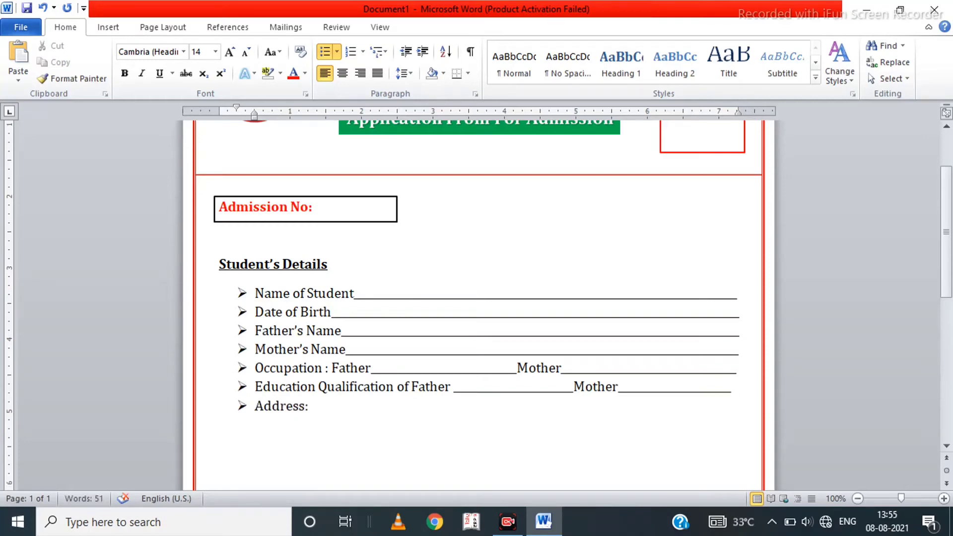
pyautogui.write('Residential Office ')
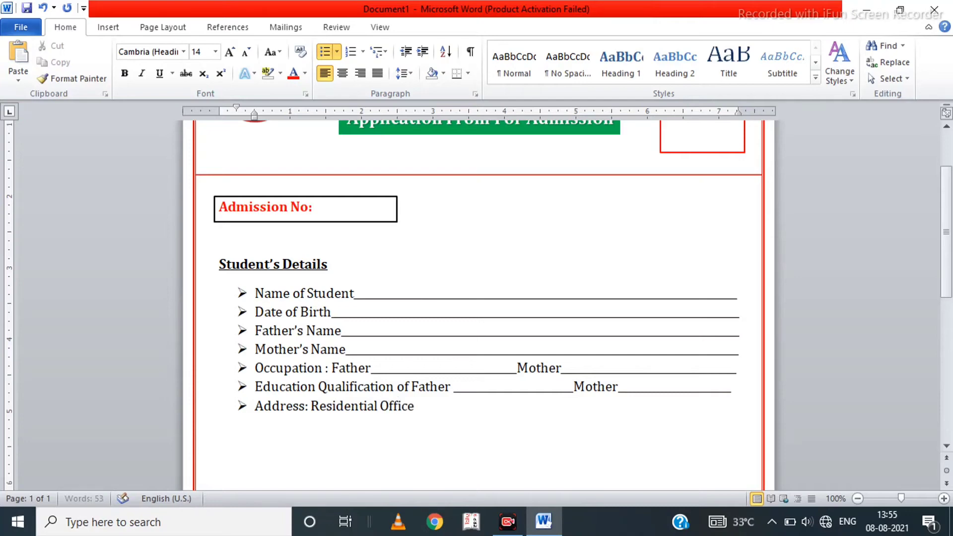
pyautogui.write('_____________________________________________')
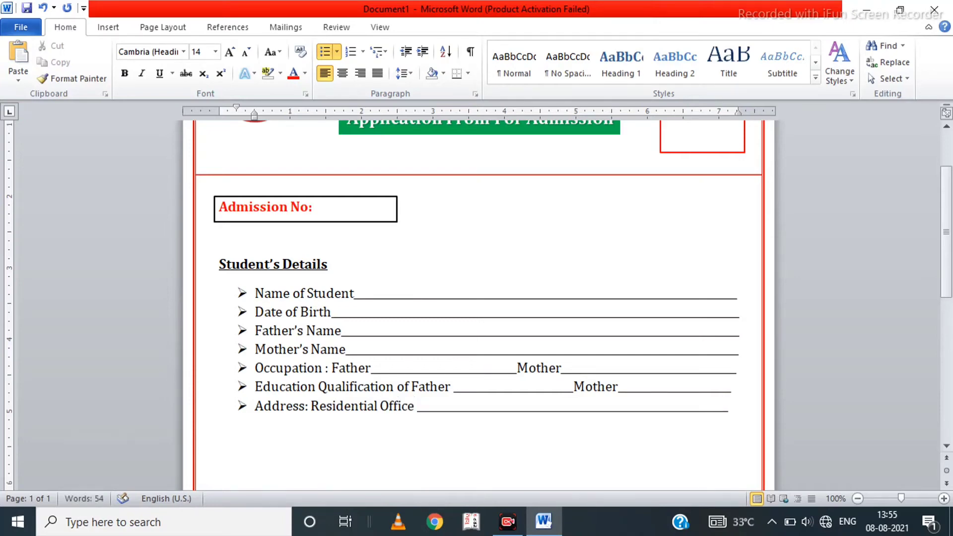
pyautogui.press('Return')
pyautogui.write('Phone No. Residen')
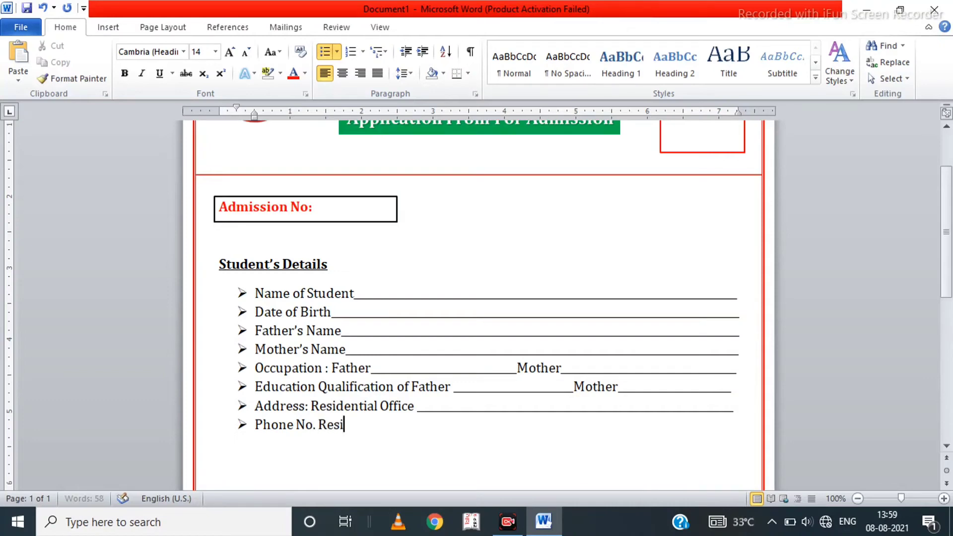
pyautogui.write('tial __')
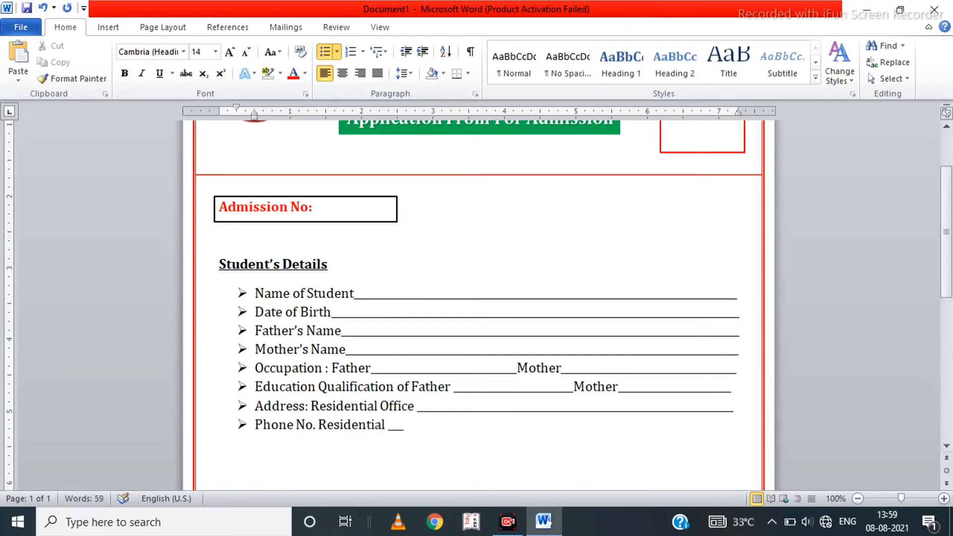
pyautogui.write('___________________________________________________')
pyautogui.press('Return')
pyautogui.write('Nationality_______')
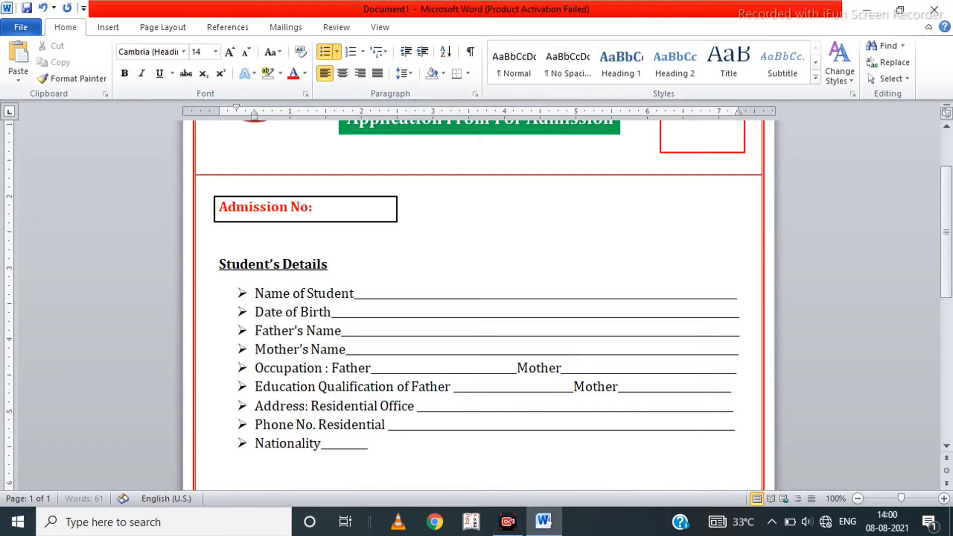
pyautogui.write('Rel')
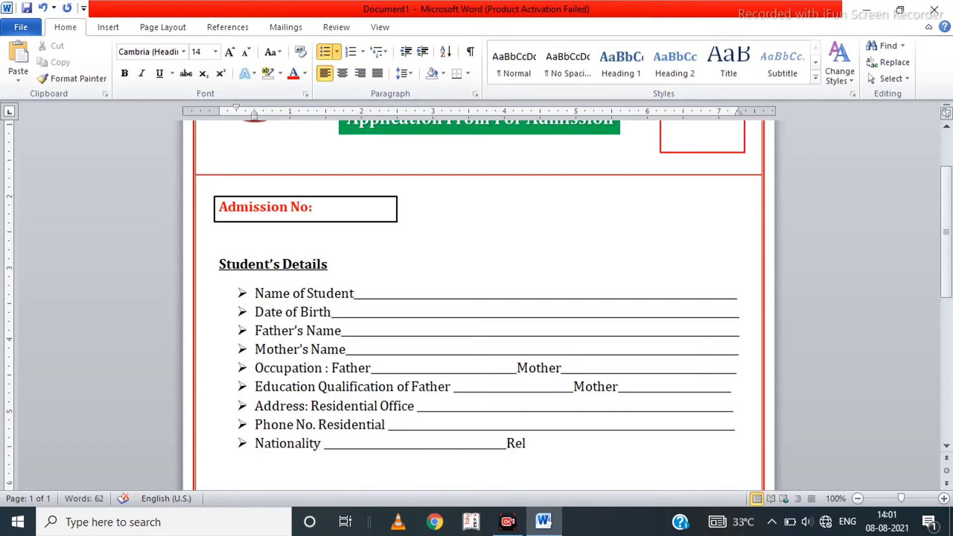
pyautogui.write('on ___________________________')
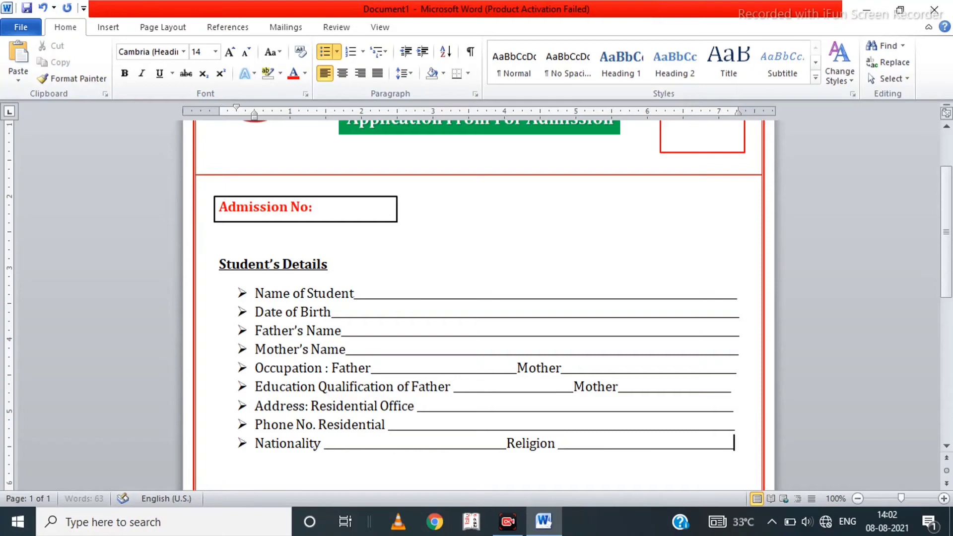
pyautogui.write(' in W')
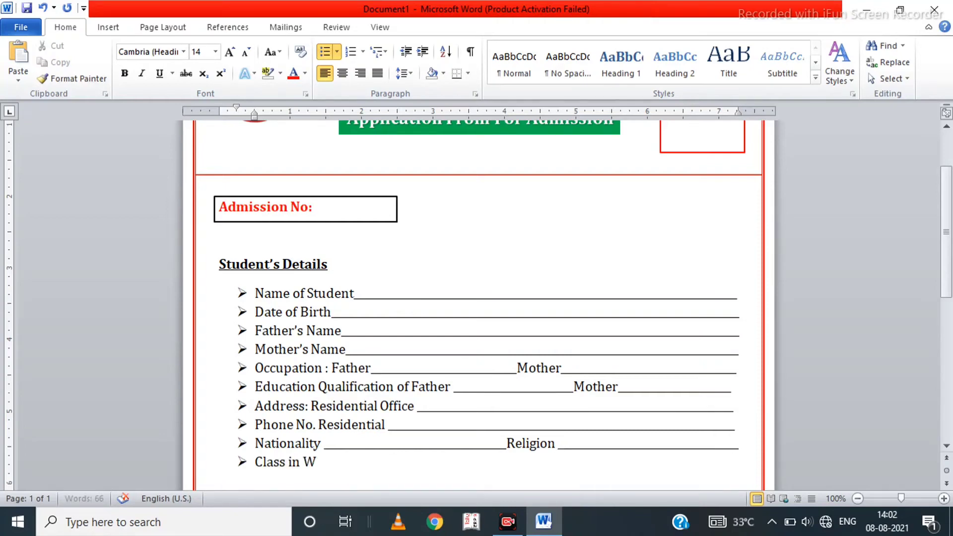
pyautogui.write('hich Adm')
pyautogui.write('ission Sough')
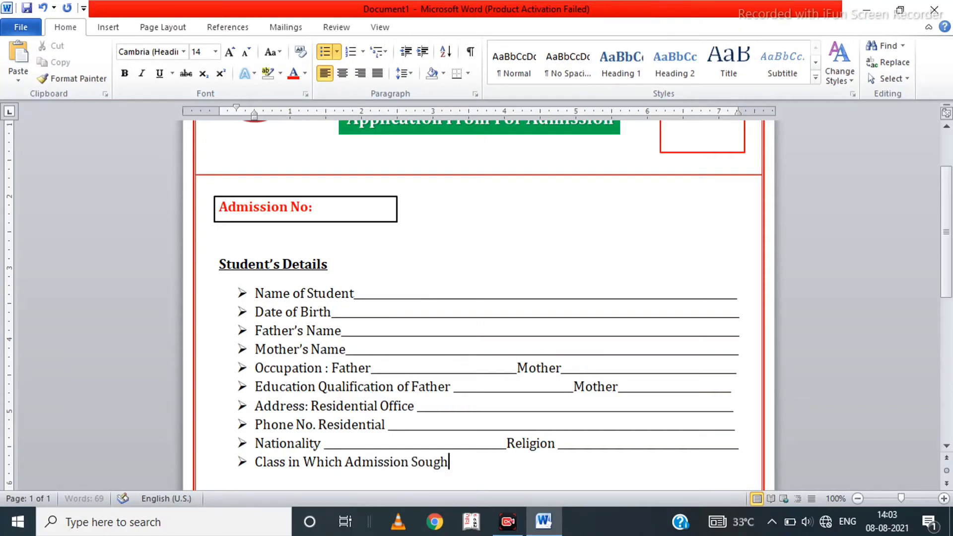
pyautogui.write(' _________________________________________')
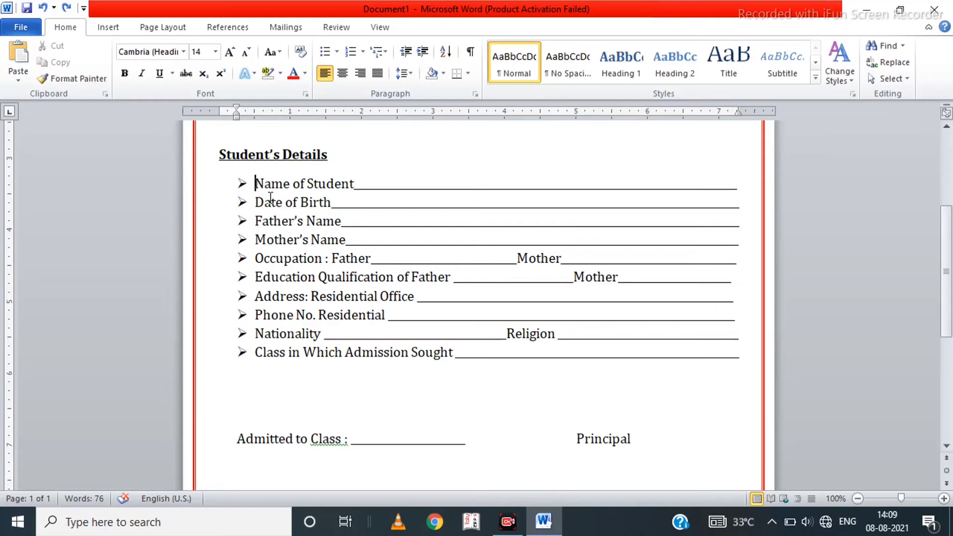
# Step: Select the Student's Details bullet list and set its line spacing to 2.5
pyautogui.moveTo(255, 183); pyautogui.dragTo(464, 349)
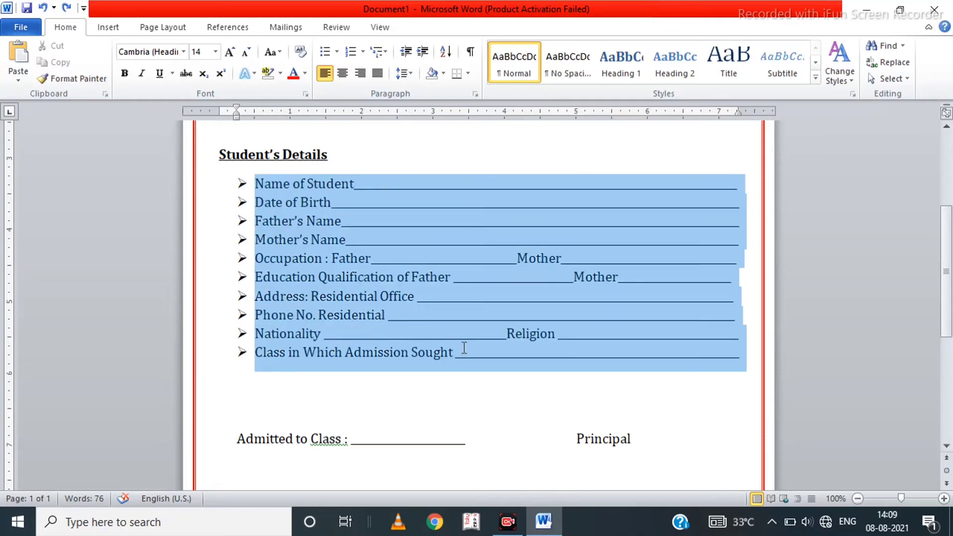
pyautogui.moveTo(533, 353); pyautogui.dragTo(533, 354)
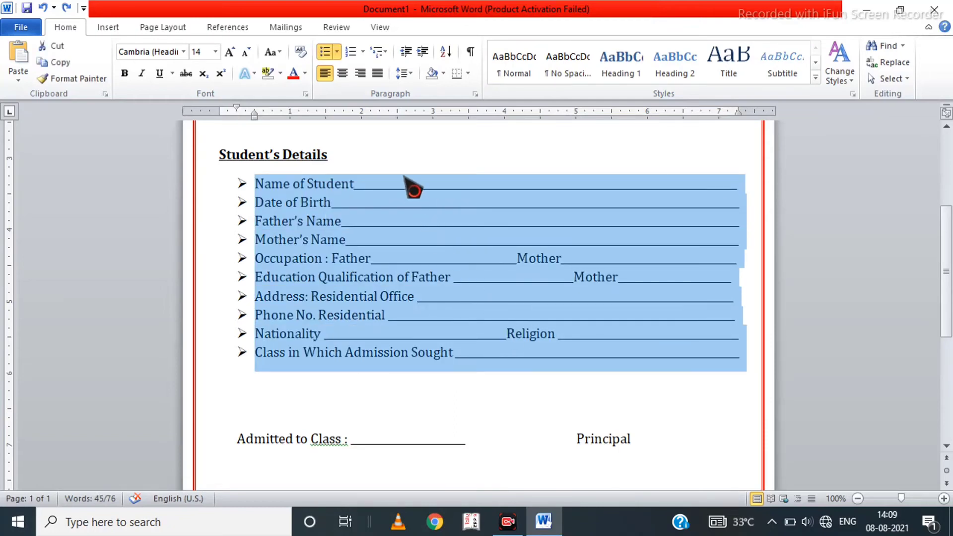
pyautogui.click(404, 73)
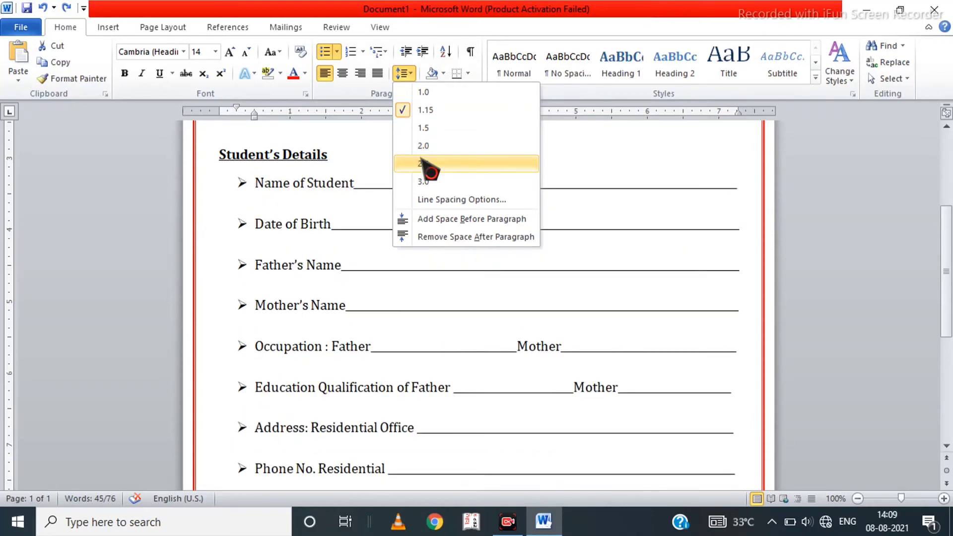
pyautogui.click(422, 163)
pyautogui.click(550, 156)
pyautogui.scroll(-5, 550, 158)
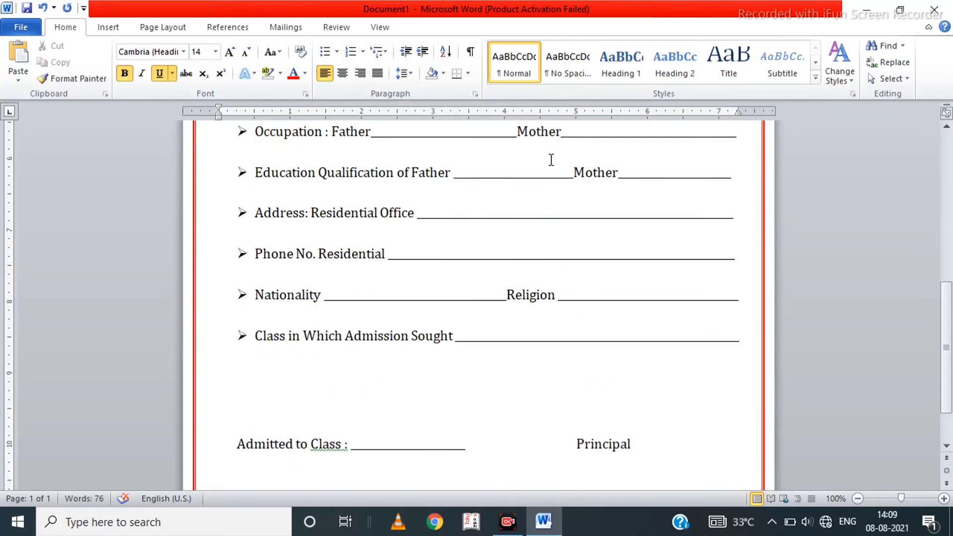
pyautogui.scroll(-2, 551, 158)
pyautogui.scroll(3, 551, 159)
pyautogui.scroll(5, 550, 159)
pyautogui.click(378, 202)
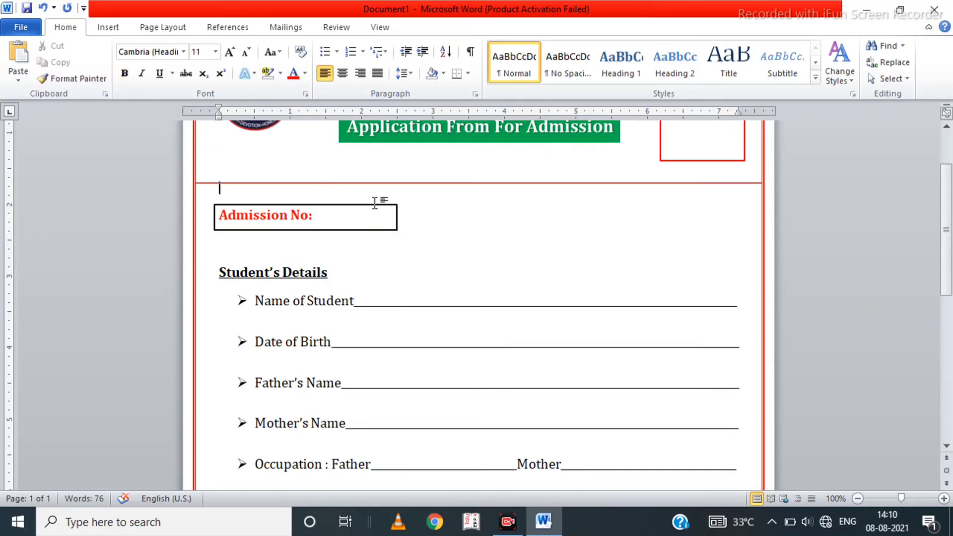
pyautogui.scroll(1, 378, 202)
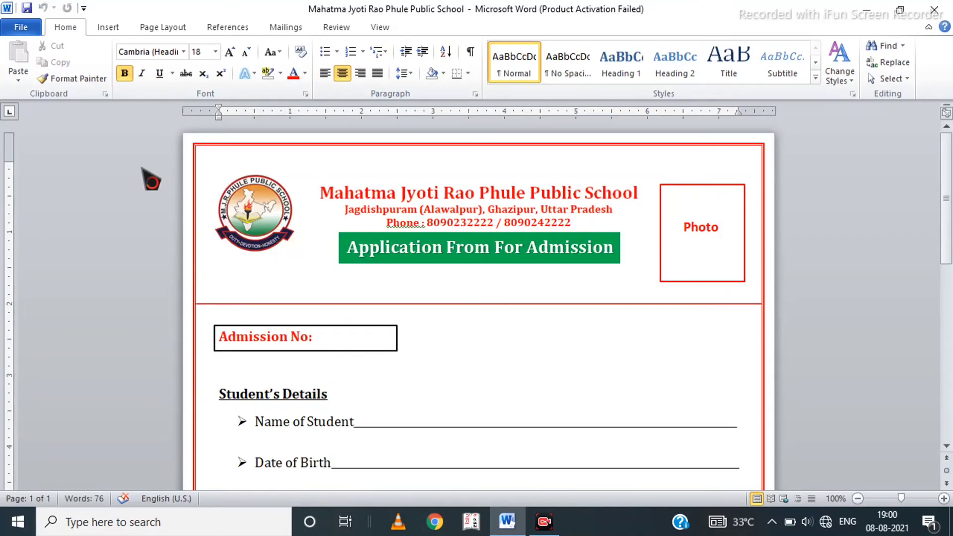
# Step: Apply 'unnamed.png' as a washout picture watermark via Custom Watermark
pyautogui.click(188, 31)
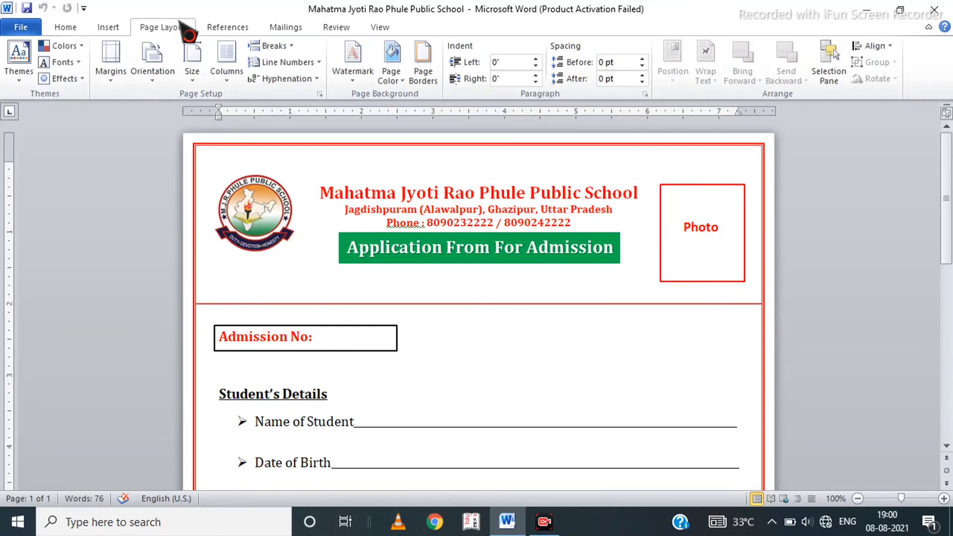
pyautogui.click(355, 70)
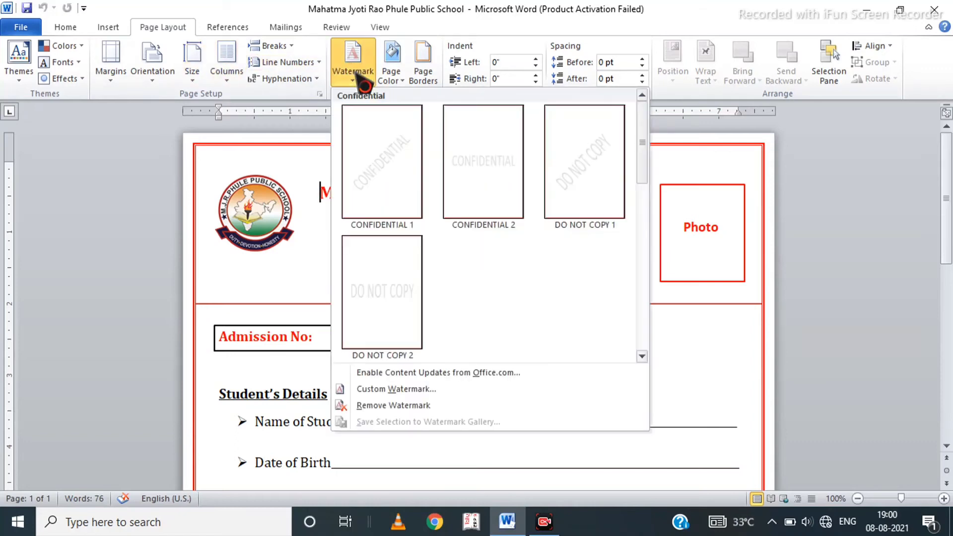
pyautogui.click(369, 389)
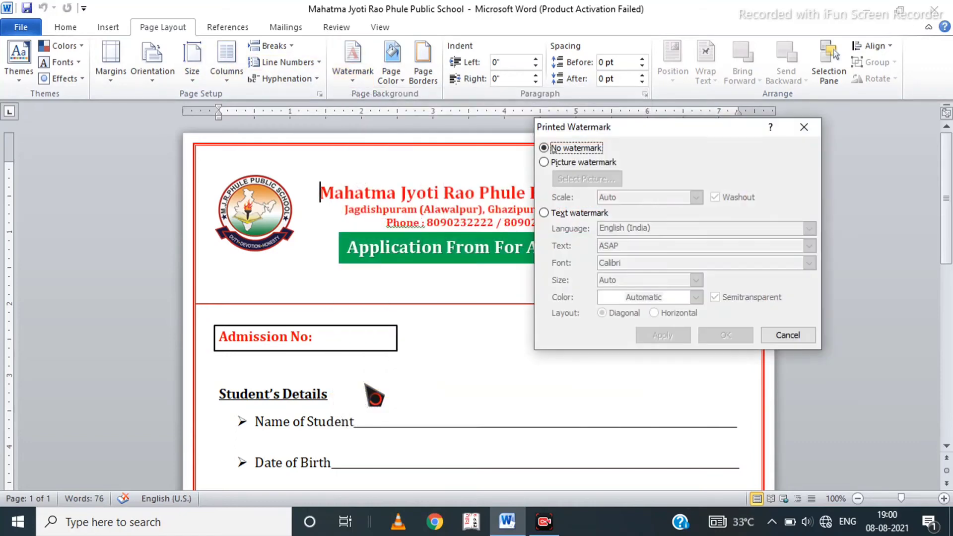
pyautogui.click(564, 164)
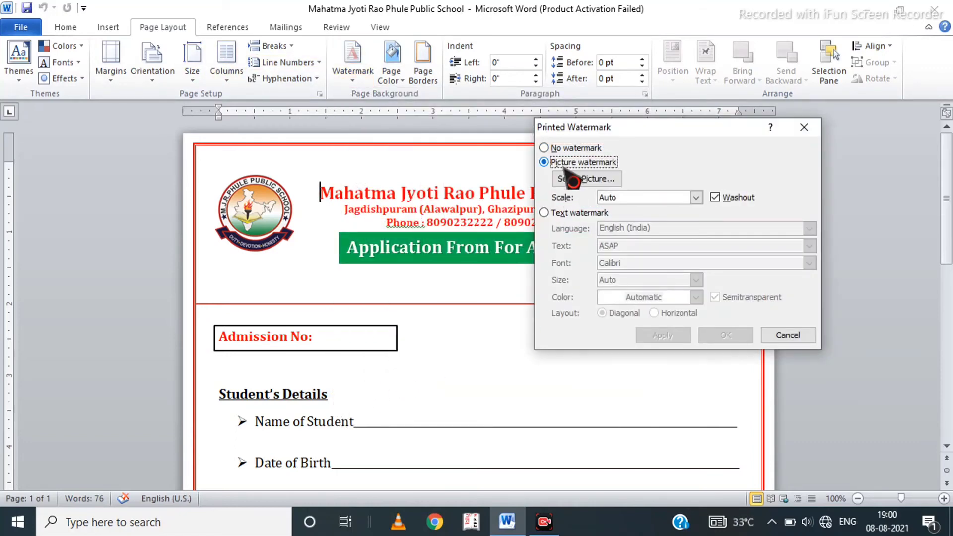
pyautogui.click(571, 179)
pyautogui.scroll(-2, 645, 253)
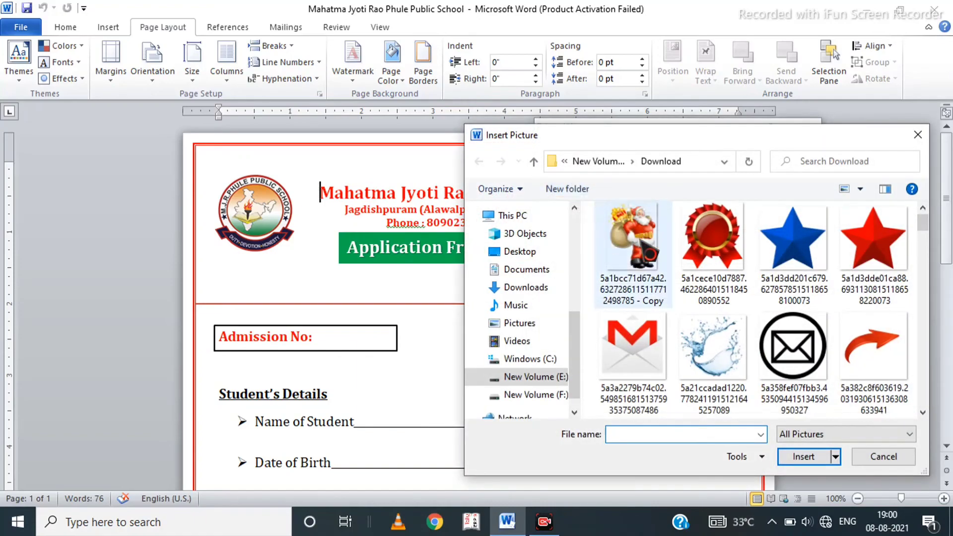
pyautogui.scroll(-5, 645, 253)
pyautogui.scroll(-5, 645, 253)
pyautogui.scroll(-5, 644, 253)
pyautogui.scroll(-5, 649, 255)
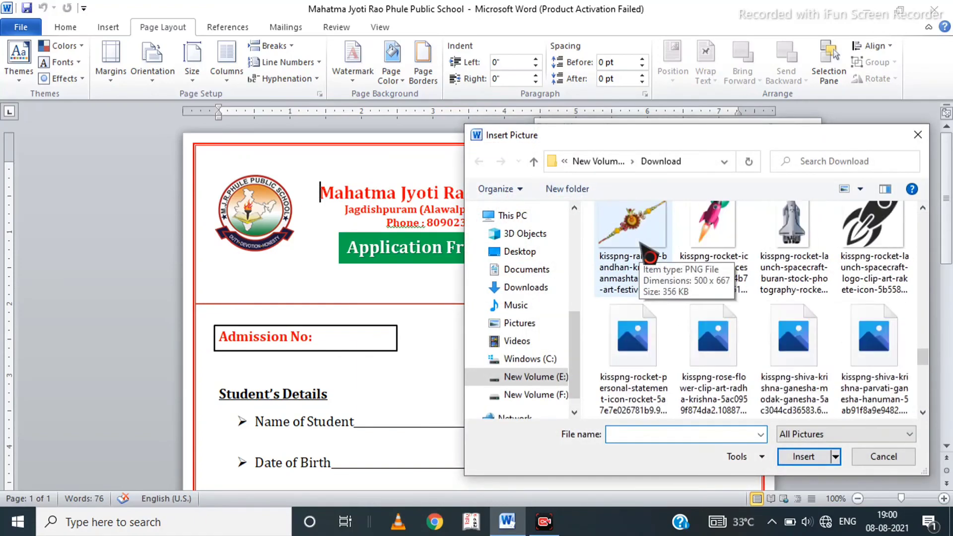
pyautogui.scroll(-5, 649, 256)
pyautogui.scroll(-3, 648, 256)
pyautogui.click(809, 323)
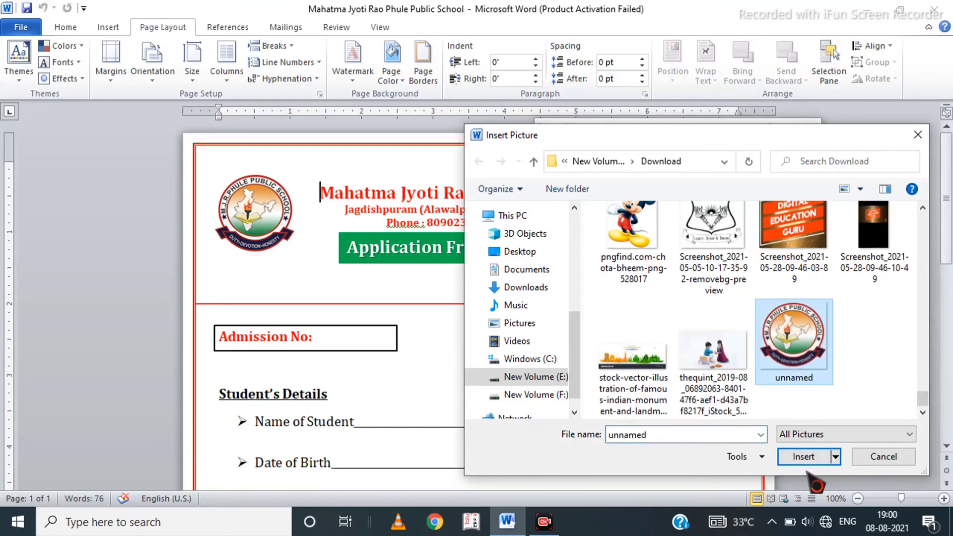
pyautogui.click(806, 457)
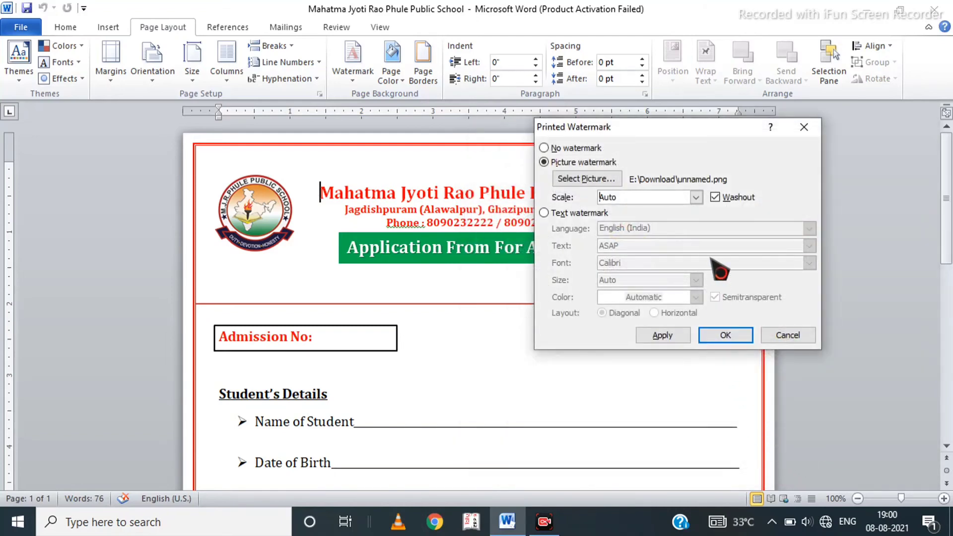
pyautogui.click(658, 337)
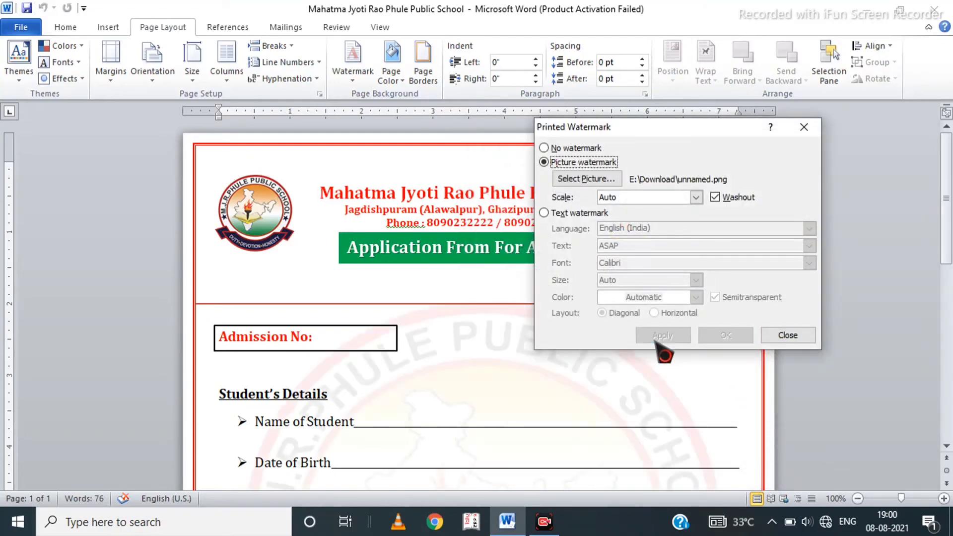
pyautogui.click(787, 335)
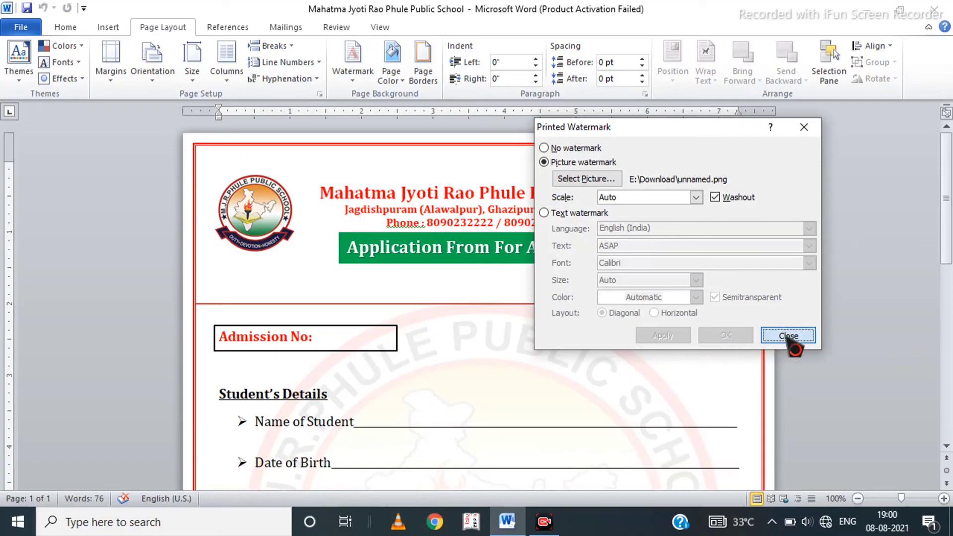
pyautogui.scroll(-5, 627, 330)
pyautogui.scroll(5, 568, 314)
pyautogui.scroll(3, 568, 314)
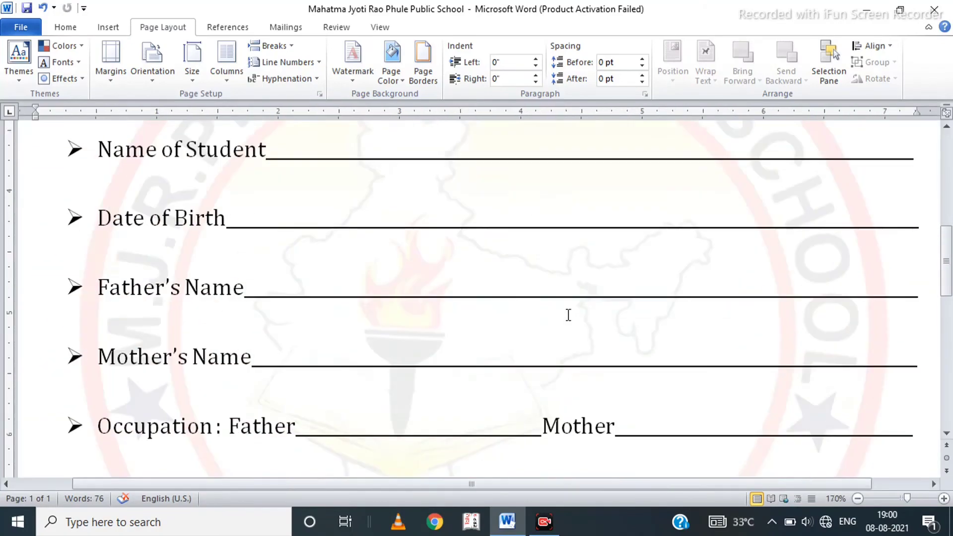
pyautogui.scroll(3, 568, 315)
pyautogui.scroll(-5, 568, 315)
pyautogui.scroll(-3, 568, 315)
pyautogui.scroll(-2, 570, 323)
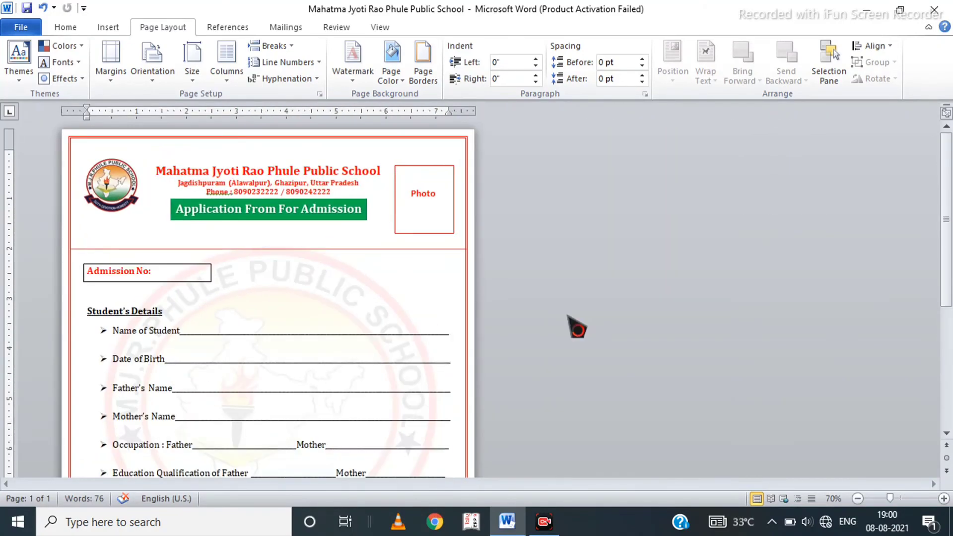
pyautogui.scroll(-3, 560, 328)
pyautogui.scroll(5, 560, 327)
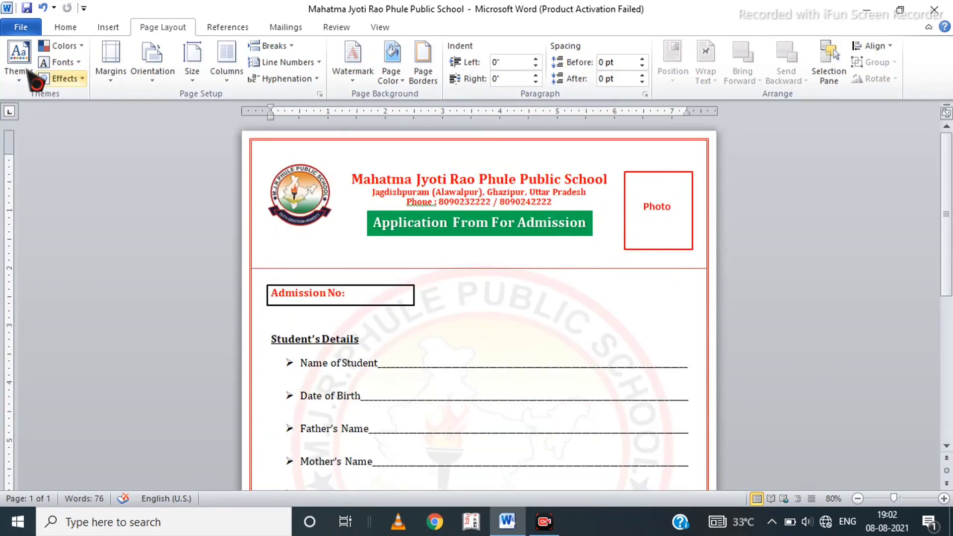
# Step: Draw a rectangle across the bottom of the page, extending up over the Class line
pyautogui.click(104, 29)
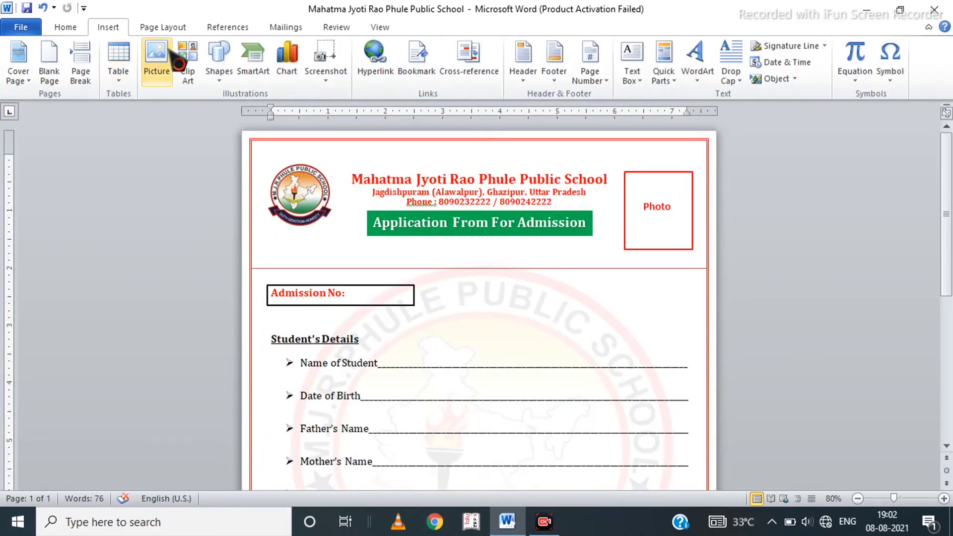
pyautogui.click(218, 69)
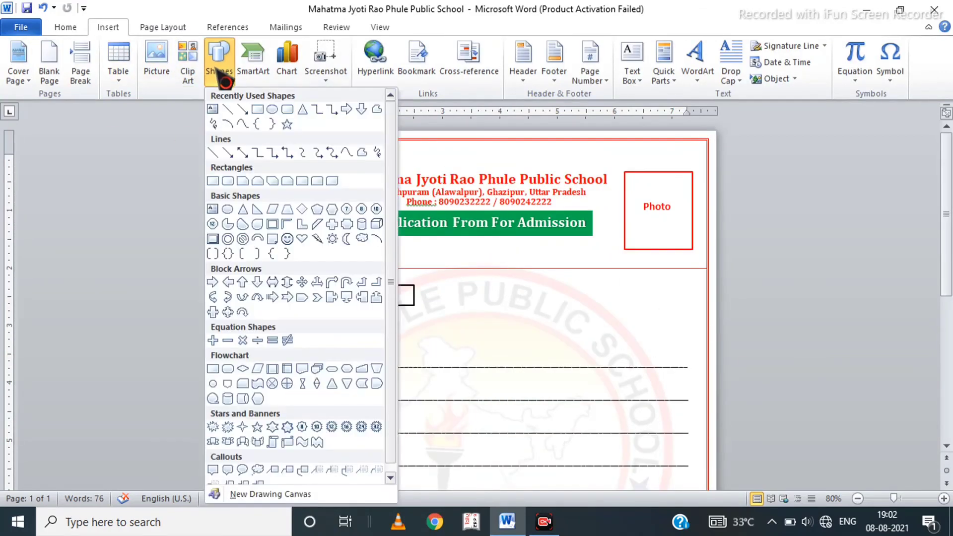
pyautogui.click(257, 110)
pyautogui.scroll(-5, 349, 321)
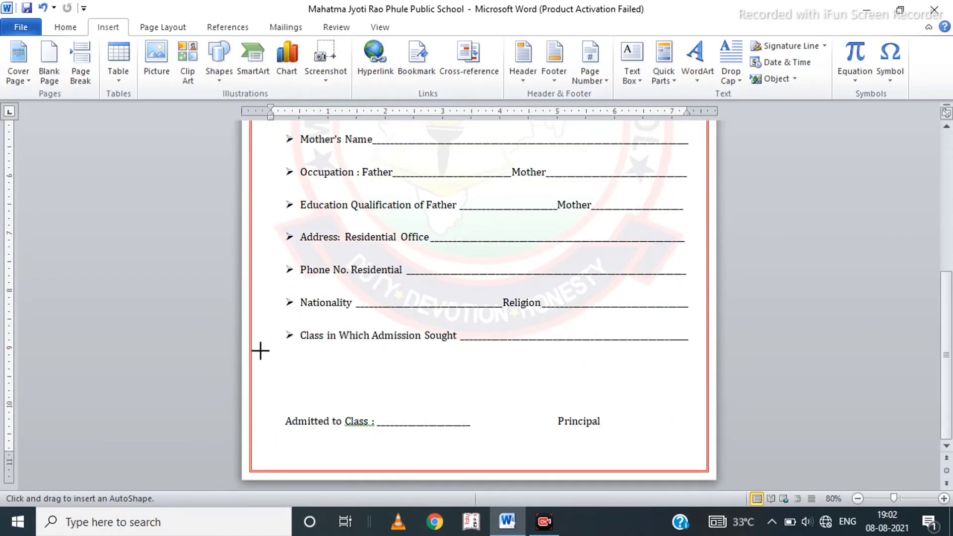
pyautogui.moveTo(256, 345); pyautogui.dragTo(706, 469)
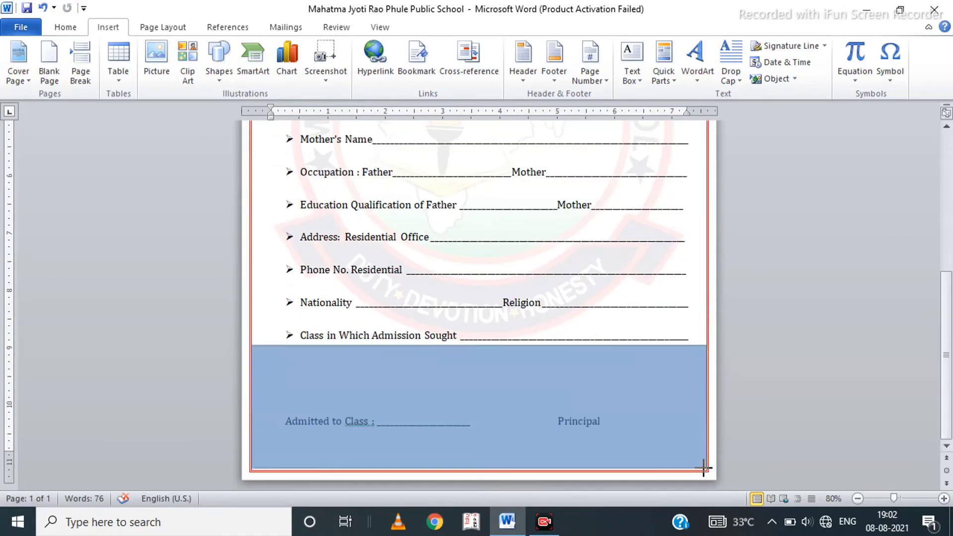
pyautogui.moveTo(478, 345); pyautogui.dragTo(479, 330)
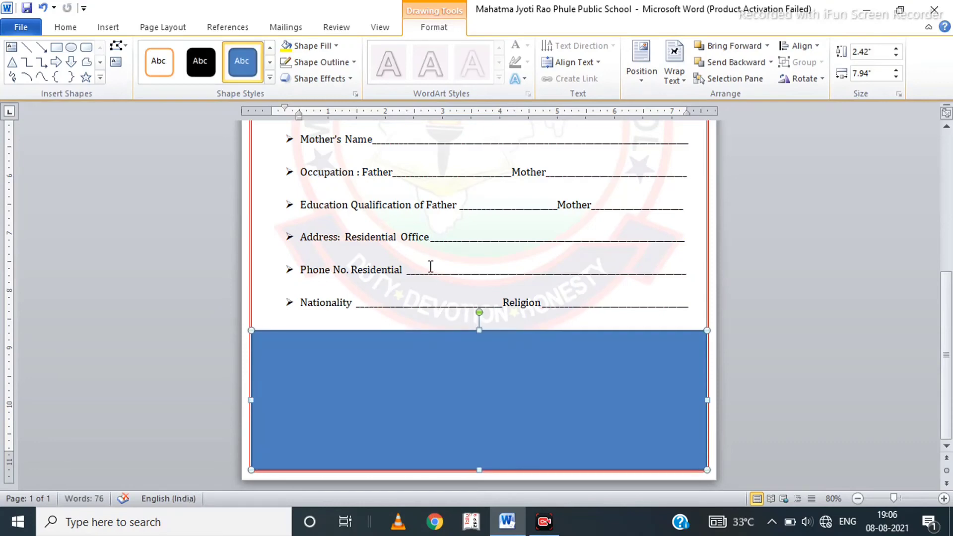
# Step: Remove the rectangle's outline, give it a light yellow gradient fill, and send it behind text
pyautogui.click(340, 62)
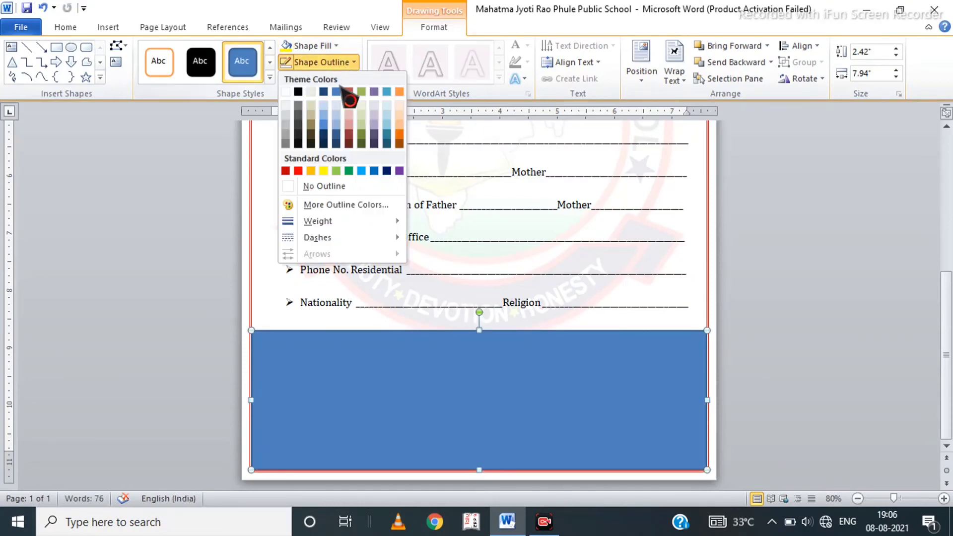
pyautogui.click(315, 187)
pyautogui.click(324, 47)
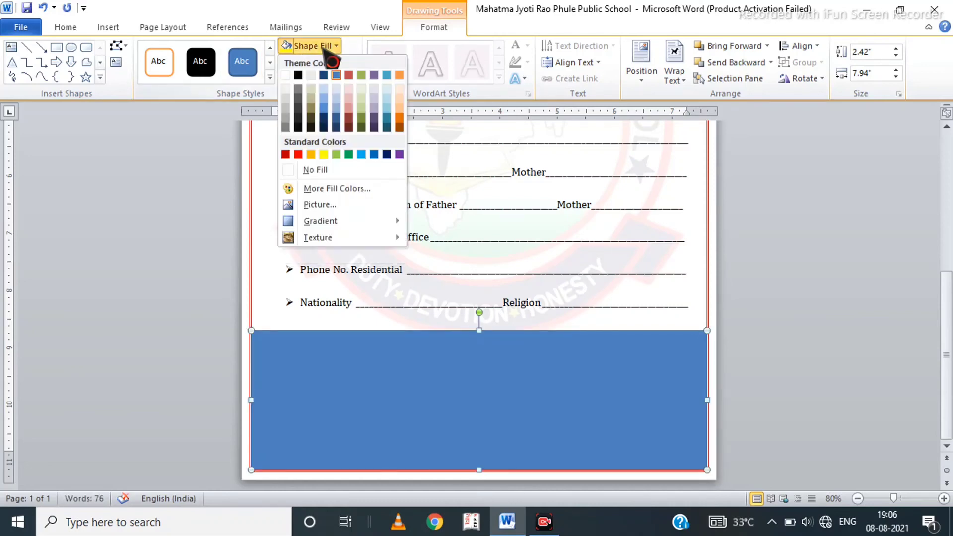
pyautogui.click(324, 154)
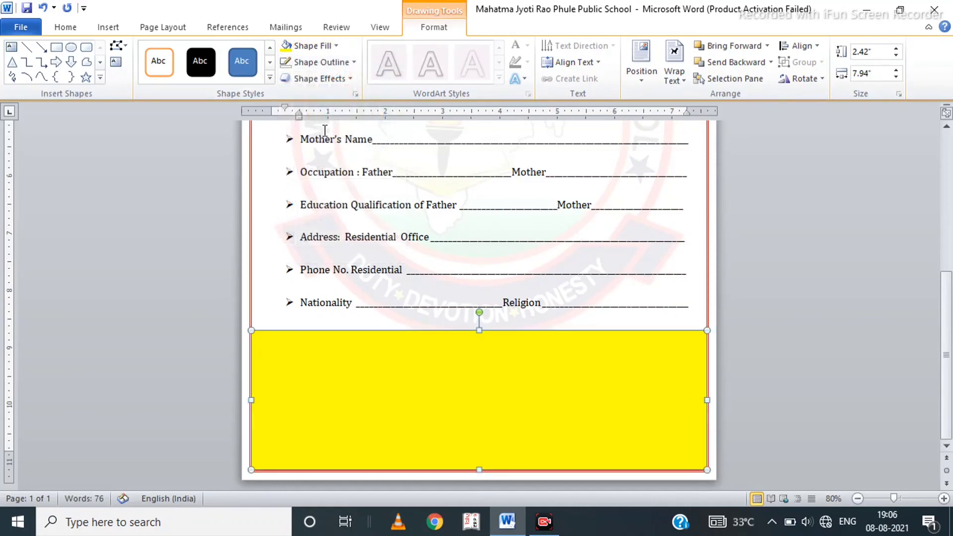
pyautogui.click(318, 46)
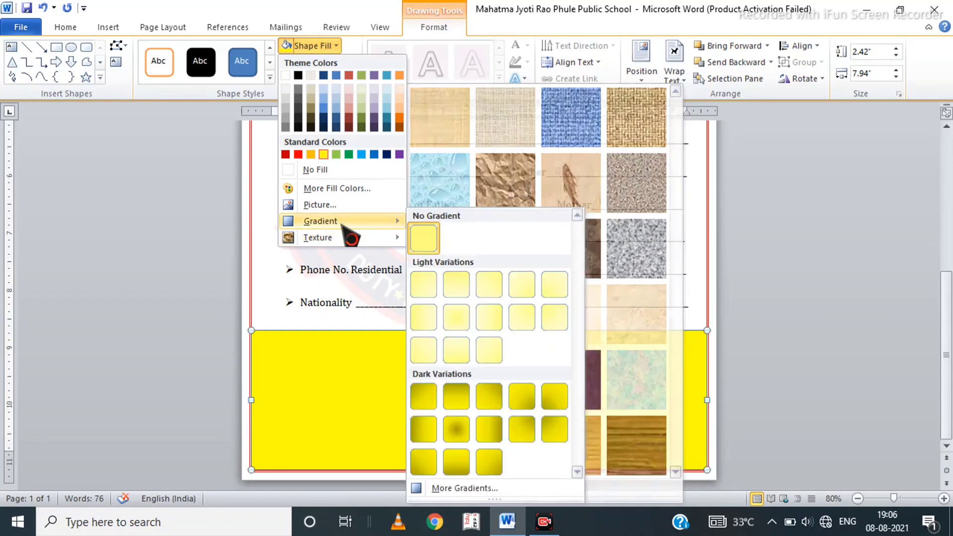
pyautogui.moveTo(320, 221)
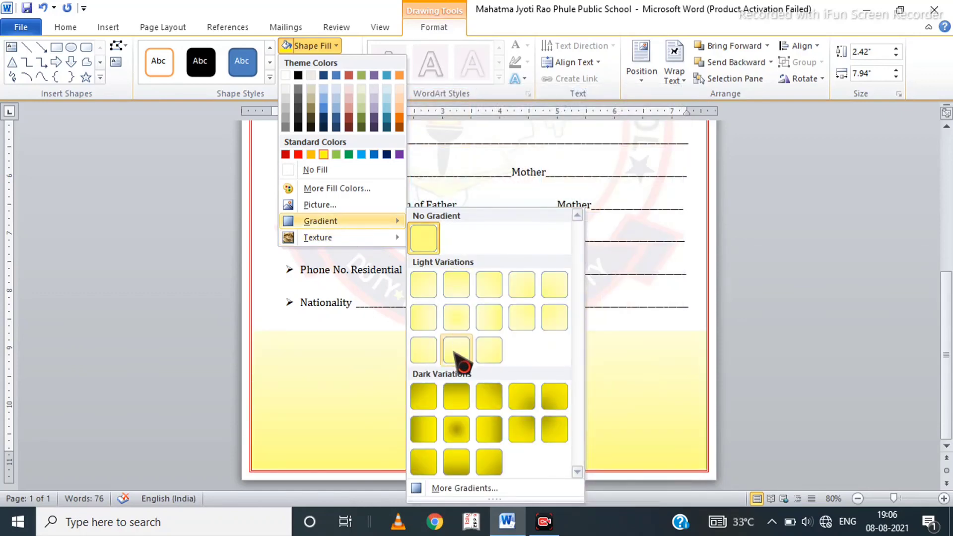
pyautogui.click(455, 350)
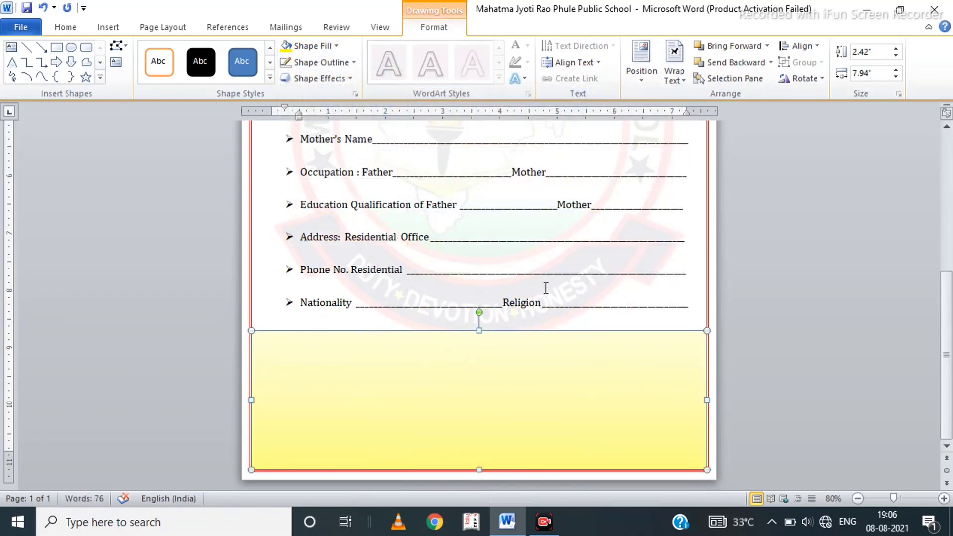
pyautogui.click(771, 62)
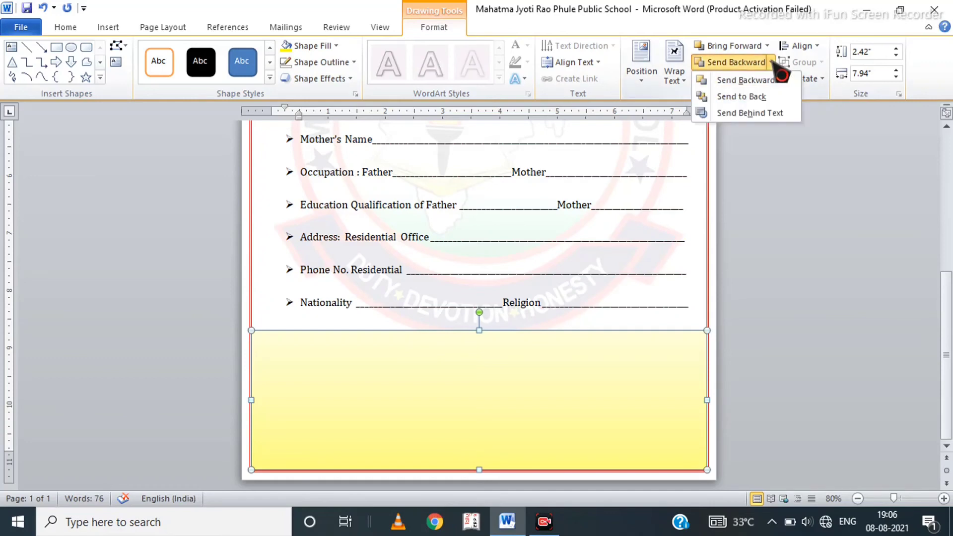
pyautogui.click(758, 114)
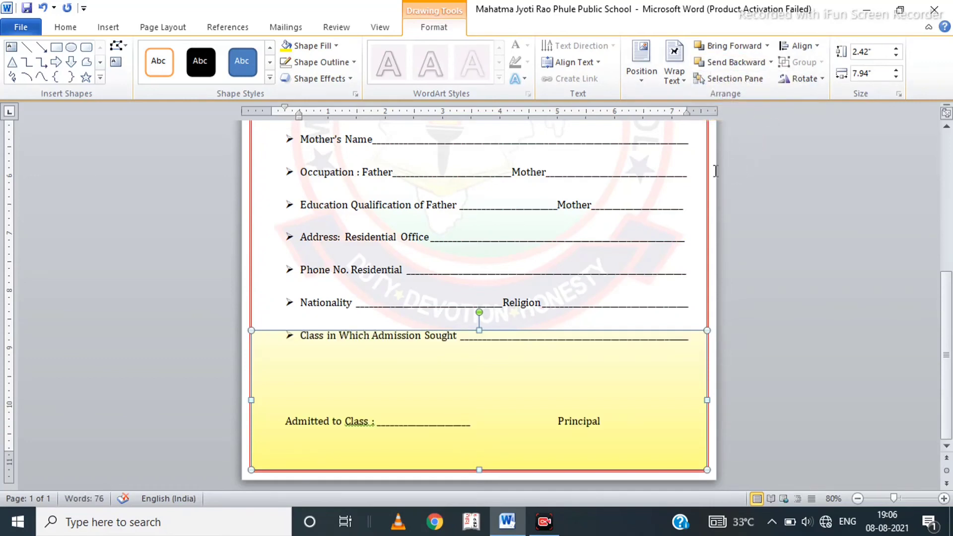
# Step: Give the footer band a gradient from bright yellow to white, with stops at 47% and 84%
pyautogui.rightClick(496, 407)
pyautogui.click(540, 395)
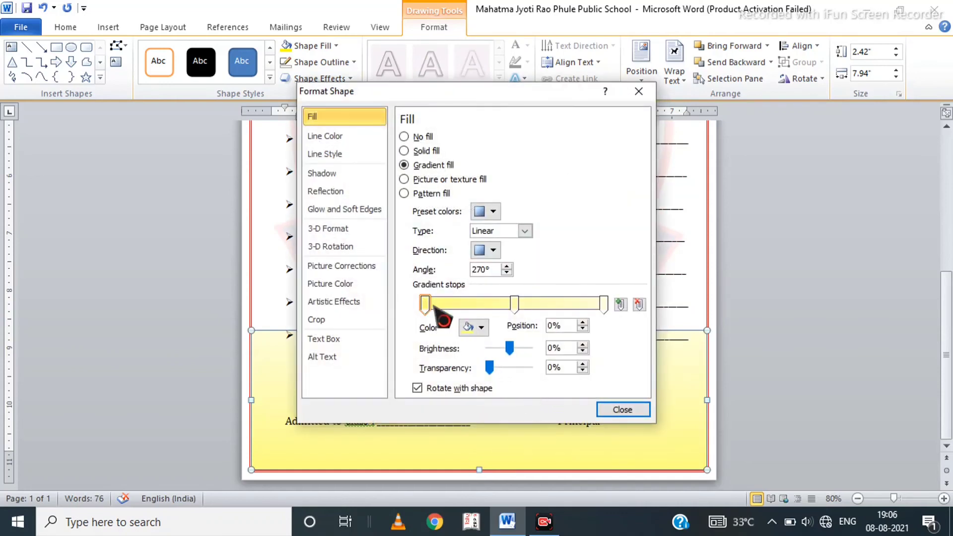
pyautogui.click(480, 326)
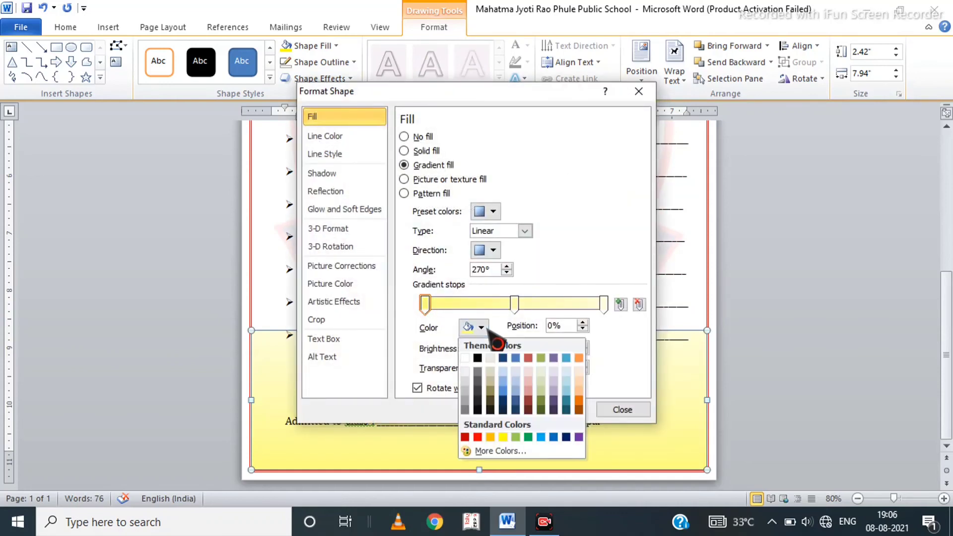
pyautogui.click(502, 437)
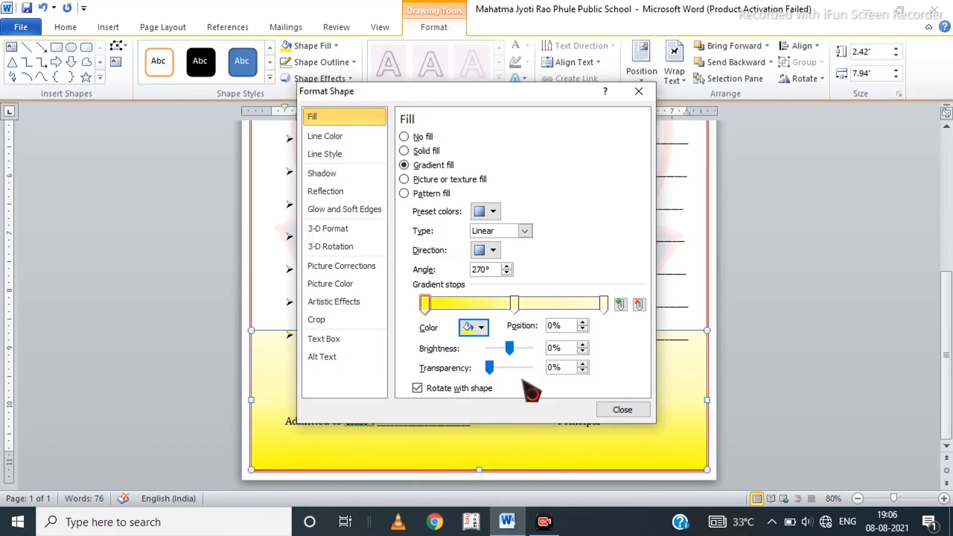
pyautogui.click(603, 303)
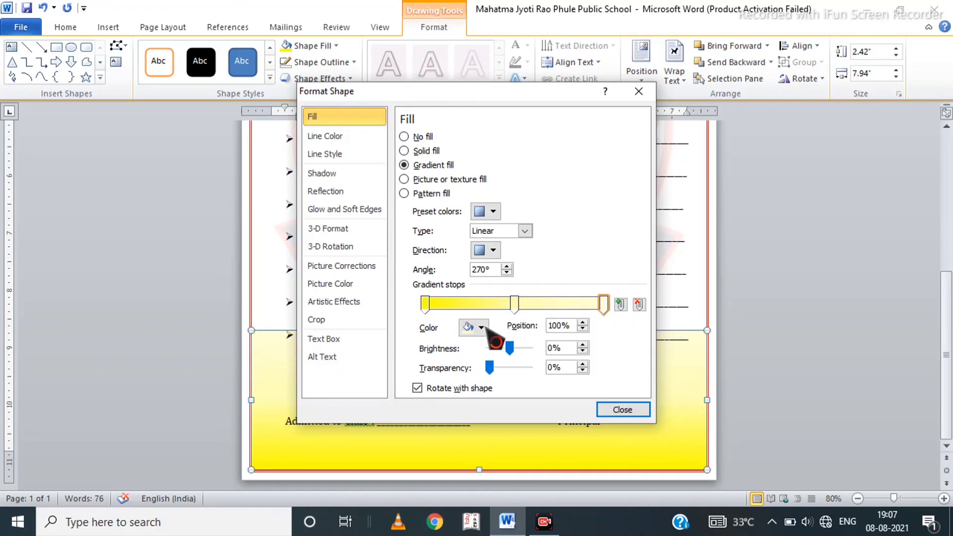
pyautogui.click(481, 328)
pyautogui.click(466, 357)
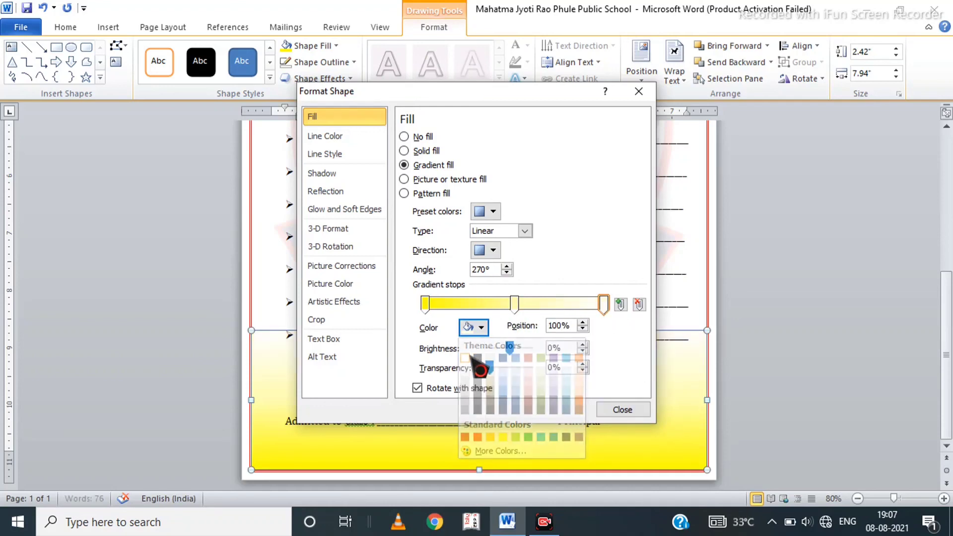
pyautogui.moveTo(603, 304); pyautogui.dragTo(578, 304)
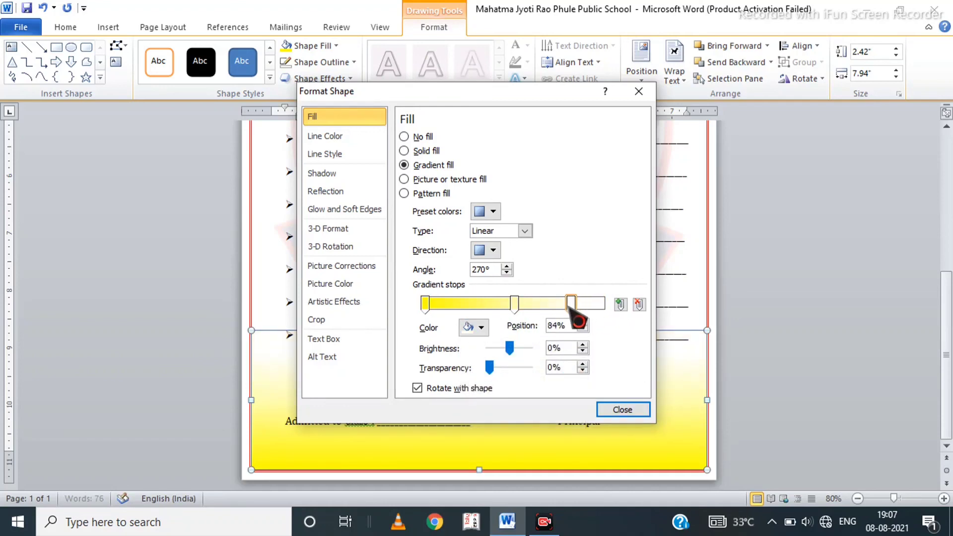
pyautogui.moveTo(514, 304); pyautogui.dragTo(508, 303)
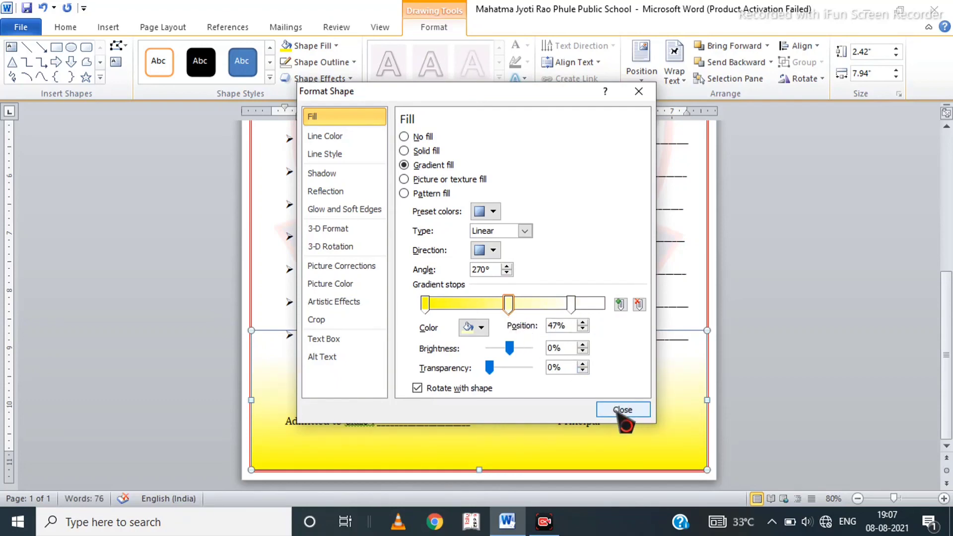
pyautogui.click(621, 410)
pyautogui.moveTo(602, 421); pyautogui.dragTo(298, 414)
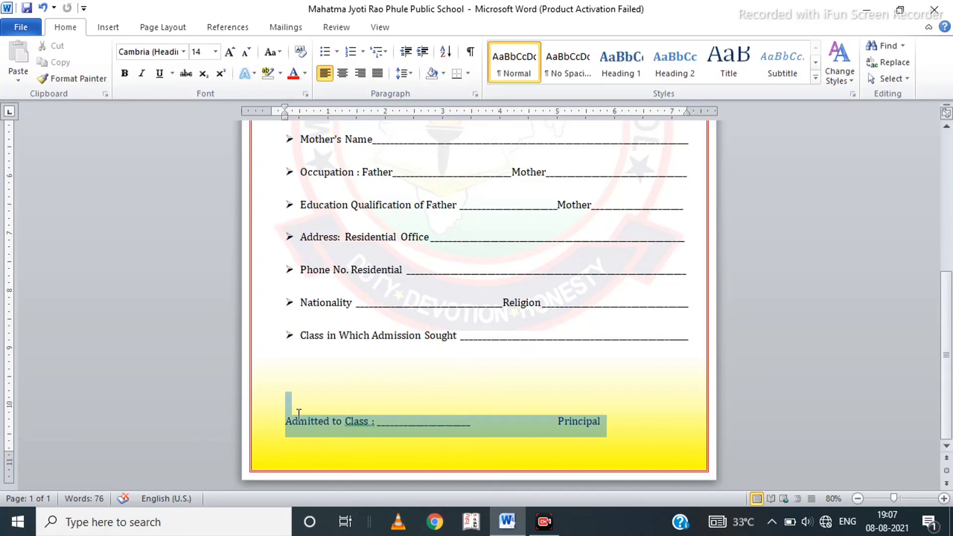
# Step: Make the 'Admitted to Class' to 'Principal' footer line red and bold
pyautogui.click(306, 73)
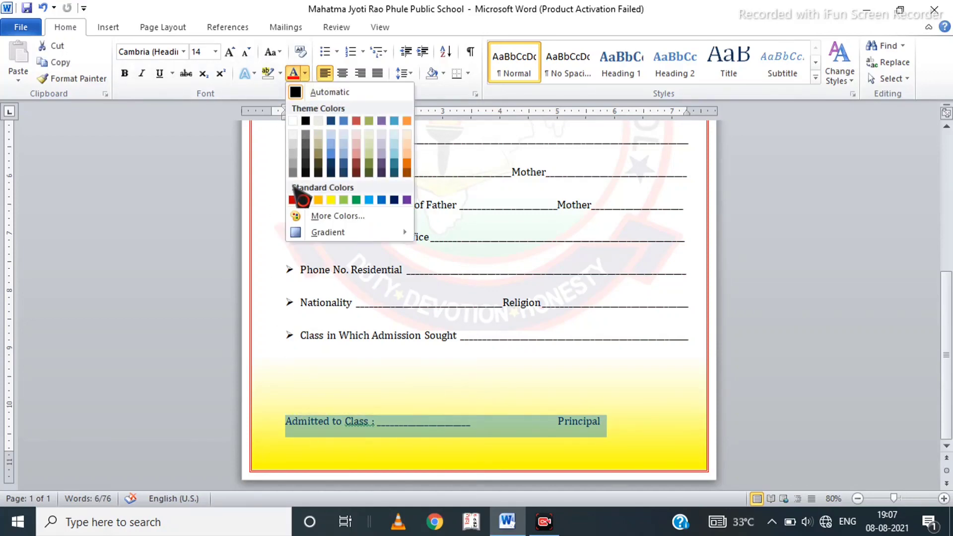
pyautogui.click(305, 200)
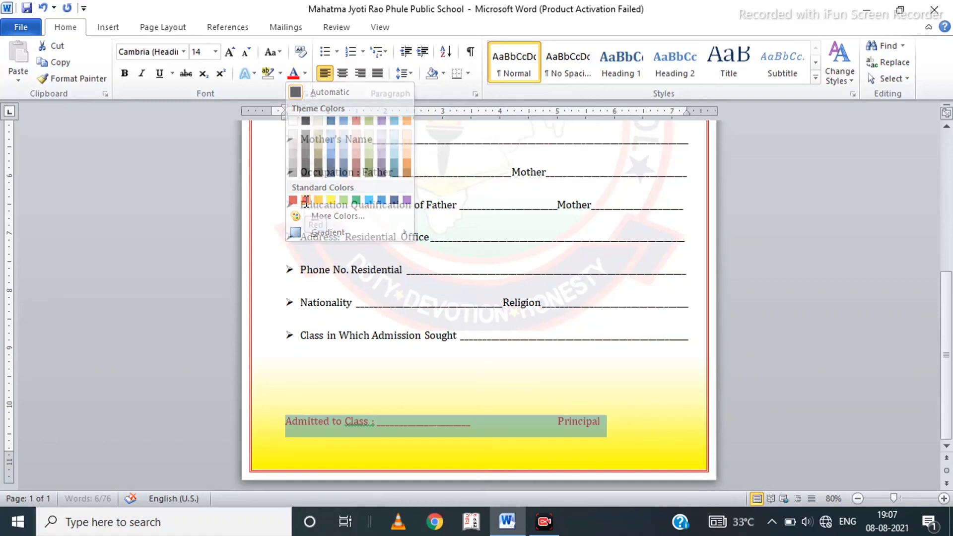
pyautogui.click(126, 73)
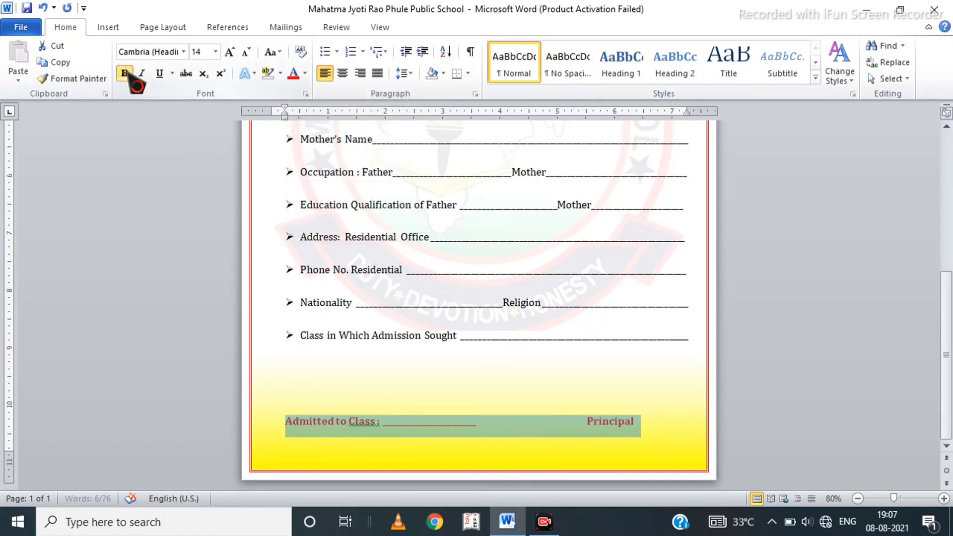
# Step: Move the yellow band behind the header, flip it to yellow on top, and align it with the page border
pyautogui.click(488, 386)
pyautogui.moveTo(535, 393)
pyautogui.mouseDown()
pyautogui.moveTo(275, 329)
pyautogui.moveTo(276, 253)
pyautogui.mouseUp()
pyautogui.moveTo(314, 326); pyautogui.dragTo(308, 162)
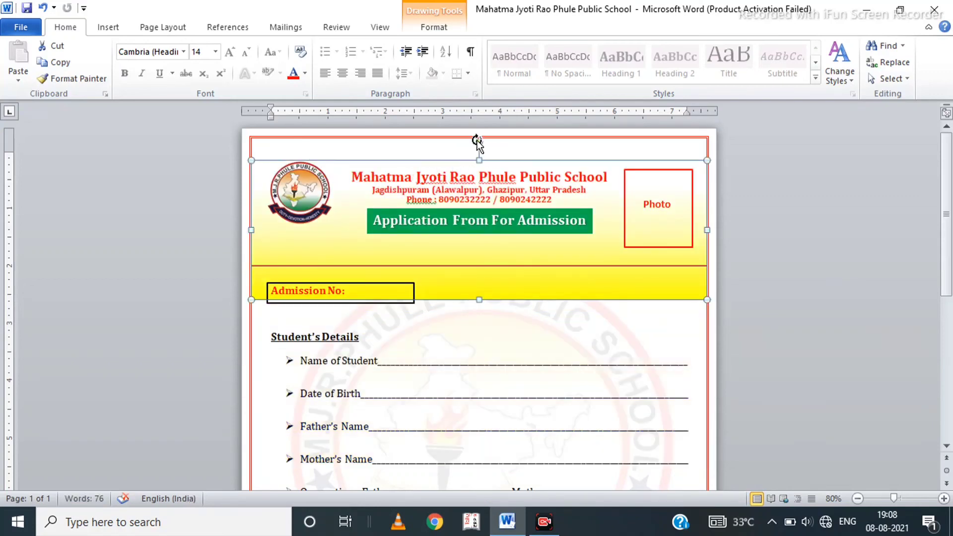
pyautogui.moveTo(486, 156)
pyautogui.mouseDown()
pyautogui.moveTo(481, 340)
pyautogui.moveTo(479, 328)
pyautogui.mouseUp()
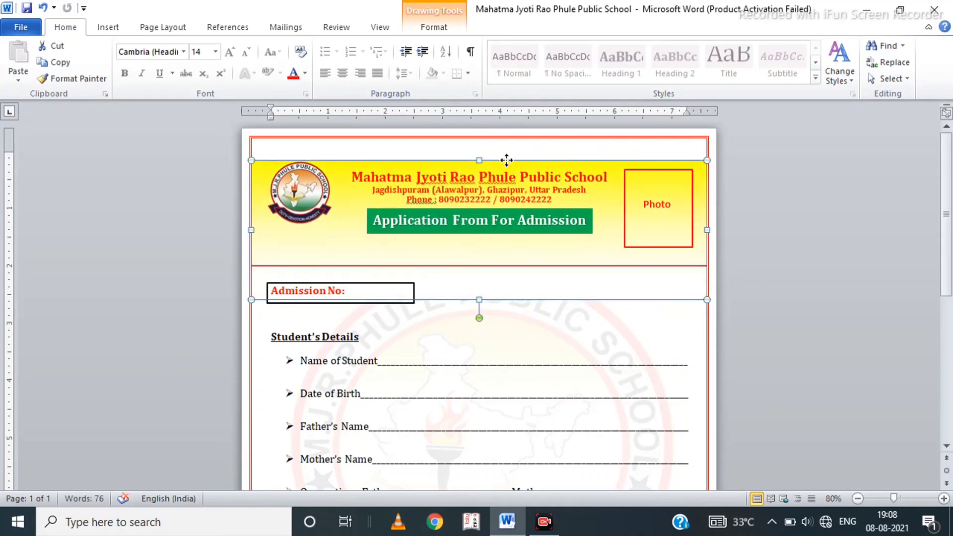
pyautogui.moveTo(506, 160); pyautogui.dragTo(505, 140)
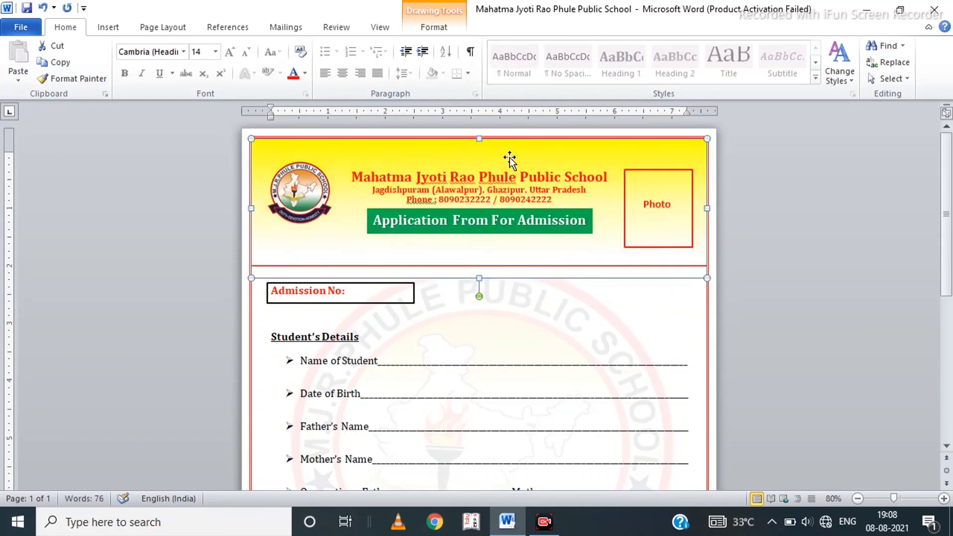
pyautogui.click(446, 313)
# Step: Show the finished admission form with both yellow gradient bands in print preview
pyautogui.scroll(-3, 594, 378)
pyautogui.scroll(2, 595, 377)
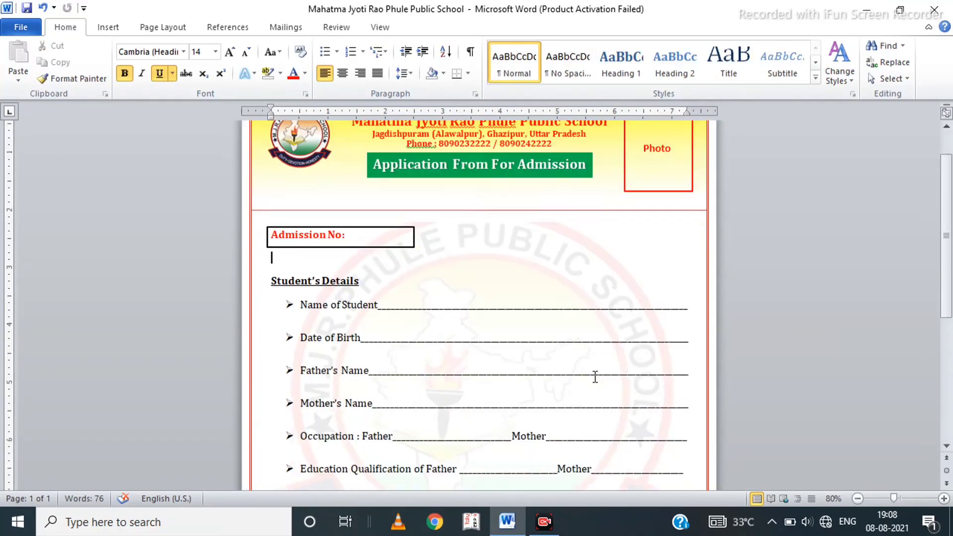
pyautogui.scroll(-3, 594, 377)
pyautogui.scroll(4, 593, 374)
pyautogui.hotkey('ctrl', 'p')
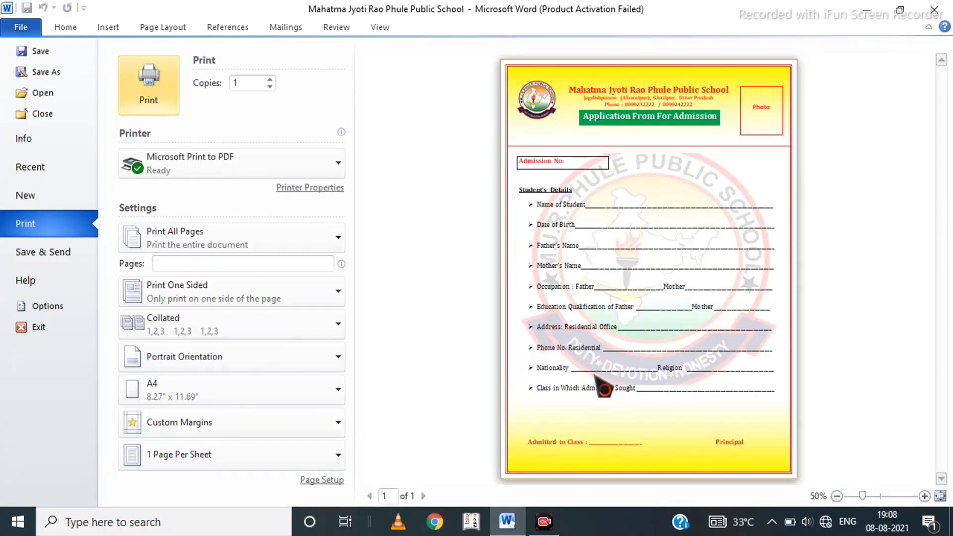